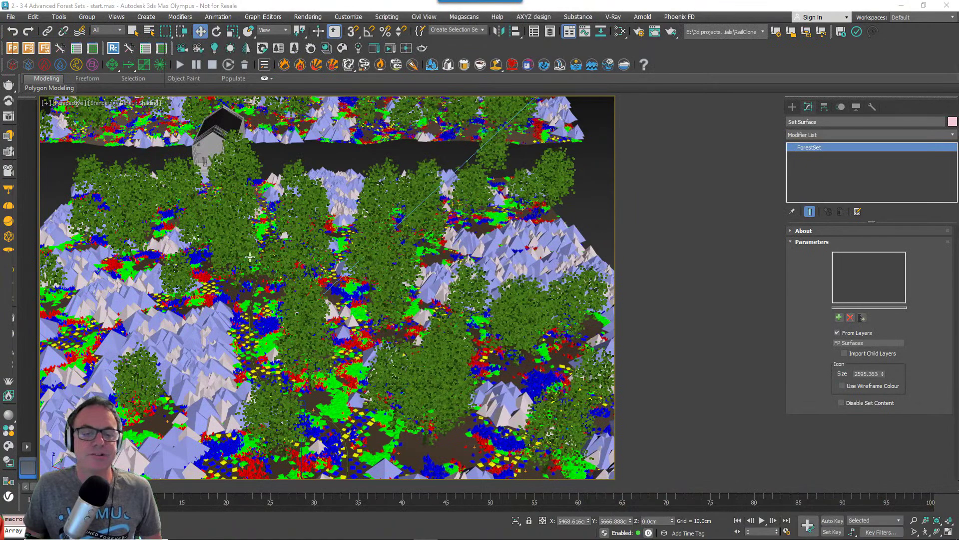
middle_drag(308, 261, 354, 254)
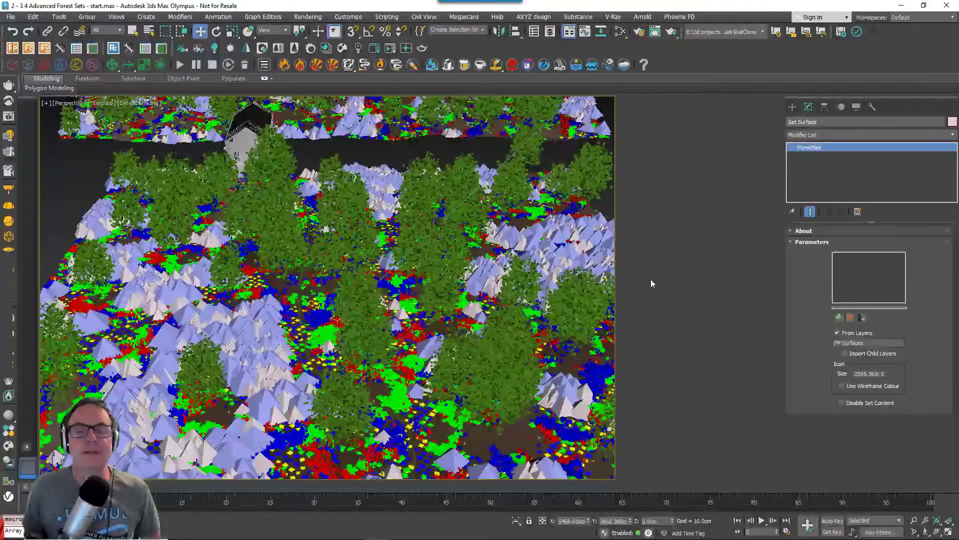
drag(615, 281, 635, 276)
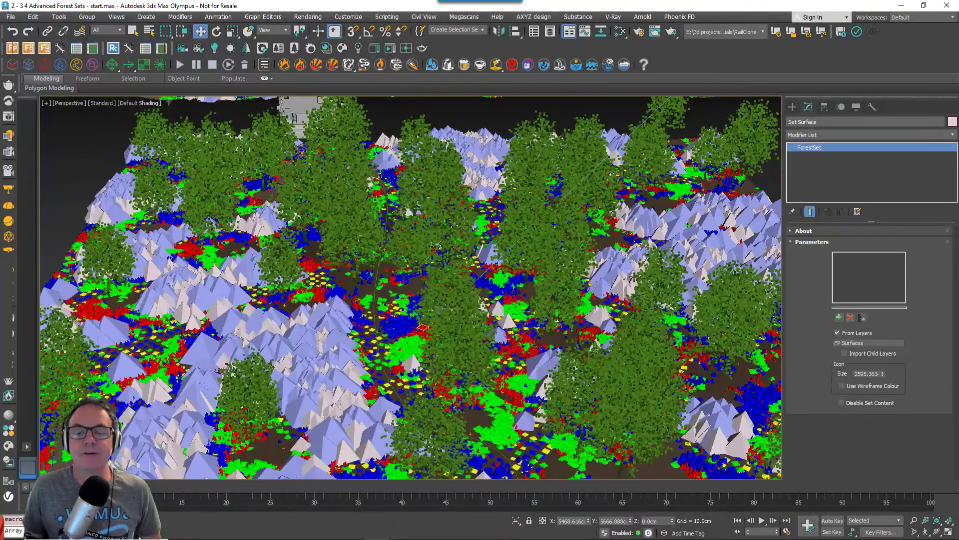
alt+middle_drag(634, 276, 300, 273)
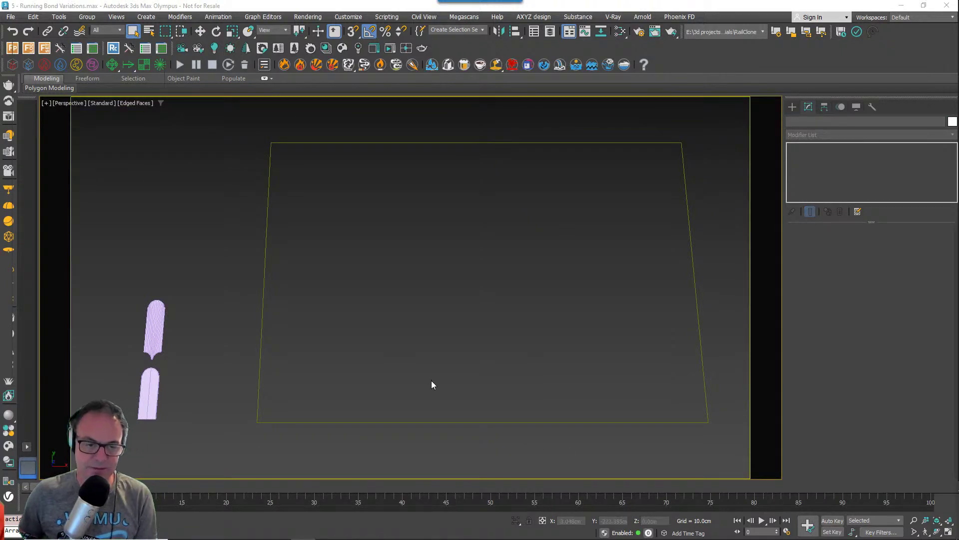
Delete the lower of the two tile objects, the one with the straight bottom edge.
alt+middle_drag(428, 371, 424, 354)
click(151, 323)
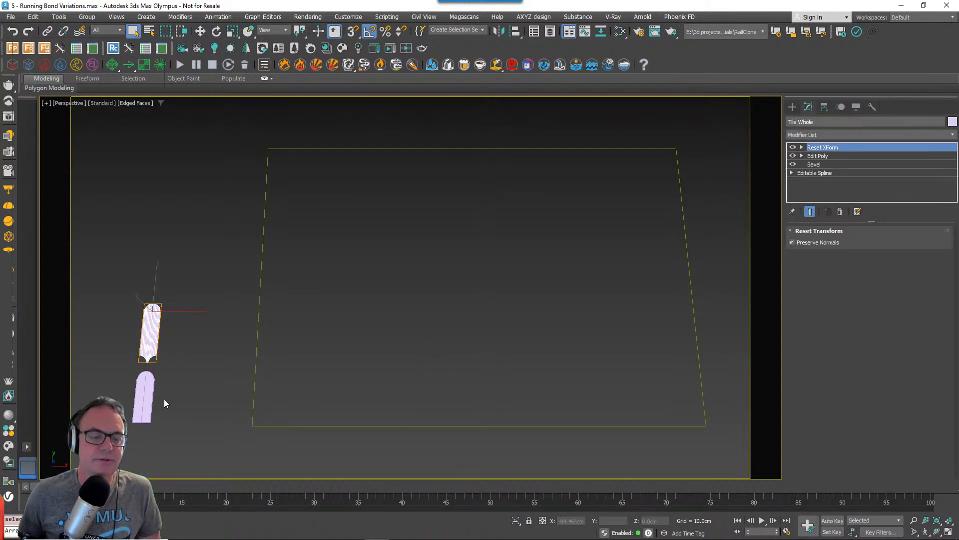
click(153, 400)
click(149, 399)
key(Delete)
Create a RailClone Pro object inside the large rectangle spline.
click(155, 346)
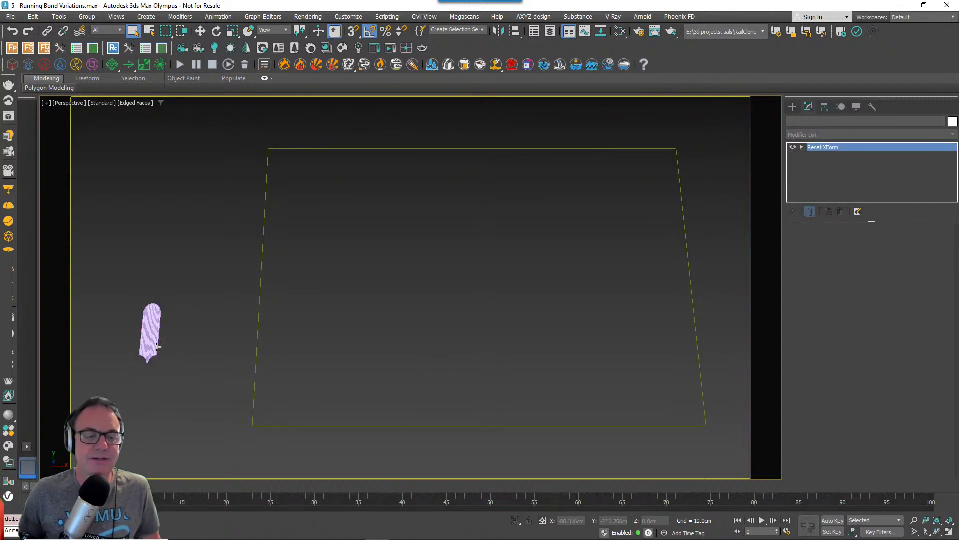
click(256, 353)
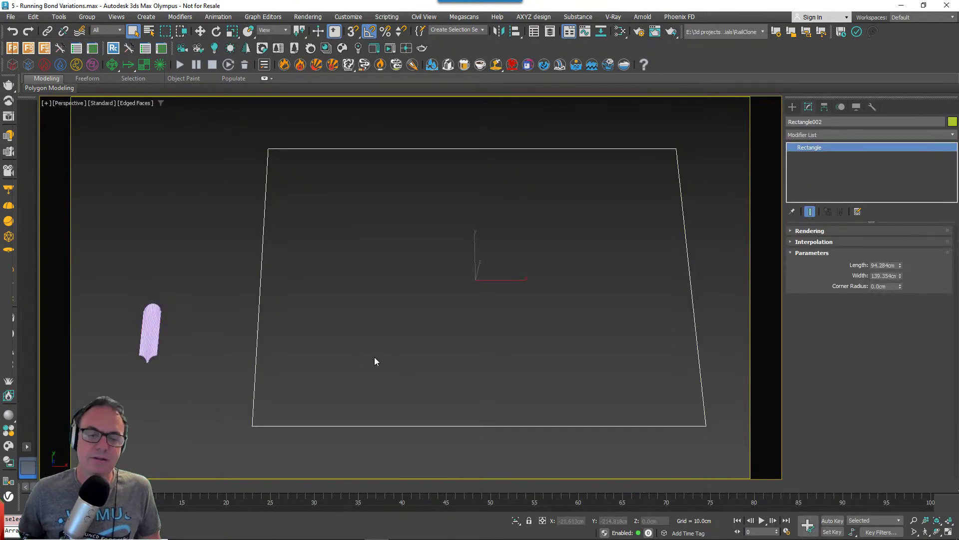
mouse_move(374, 359)
middle_down()
mouse_move(364, 362)
mouse_move(370, 368)
middle_up()
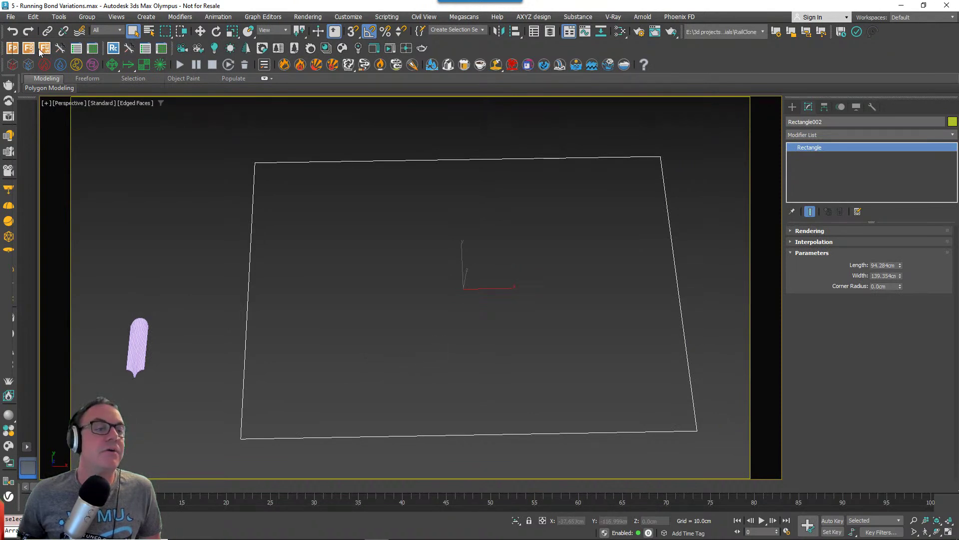
click(113, 48)
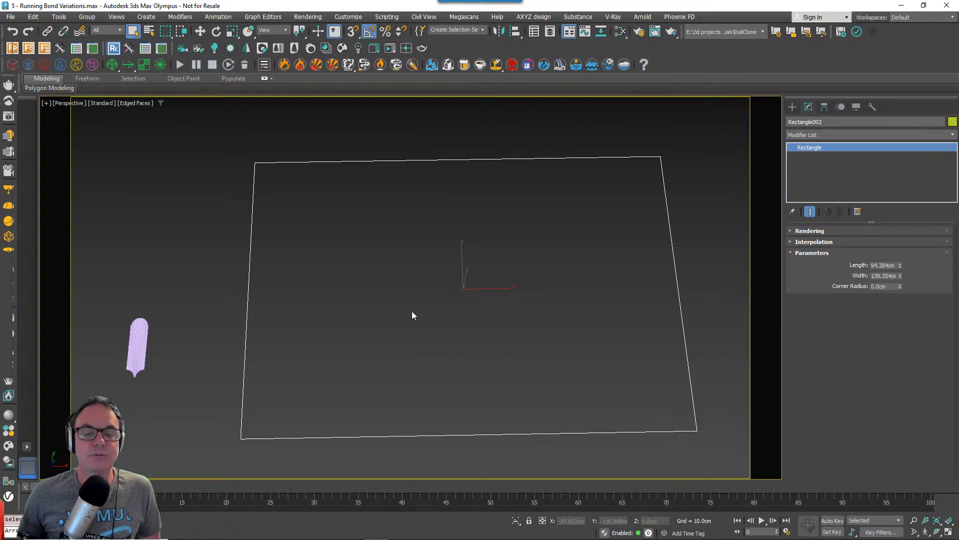
click(419, 283)
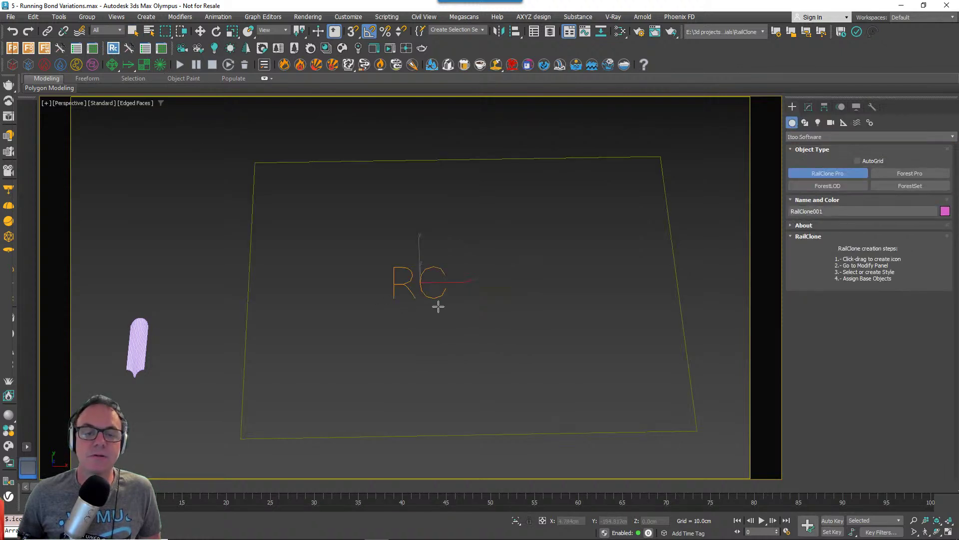
Open the new RailClone object's Style Editor and resize it so the rectangle and tile stay visible in the viewport.
click(806, 108)
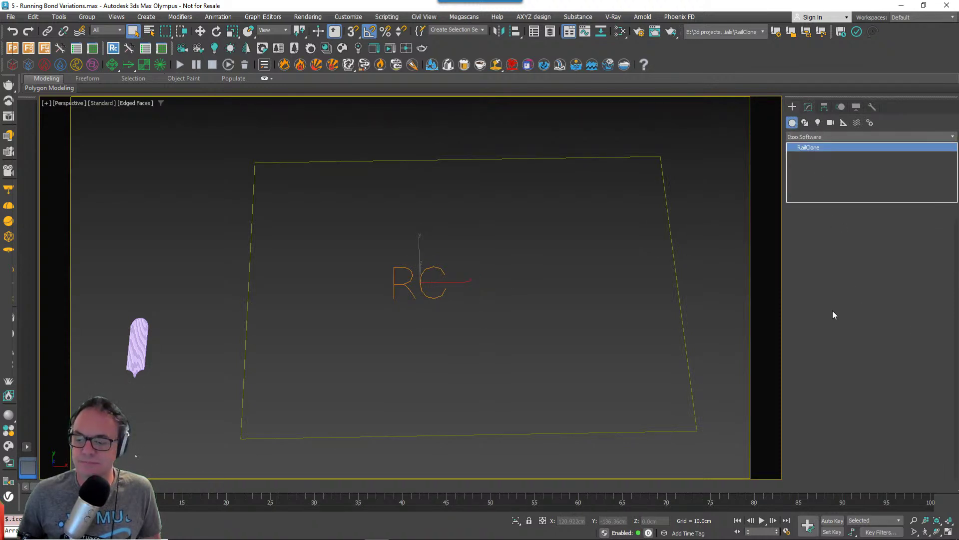
click(841, 334)
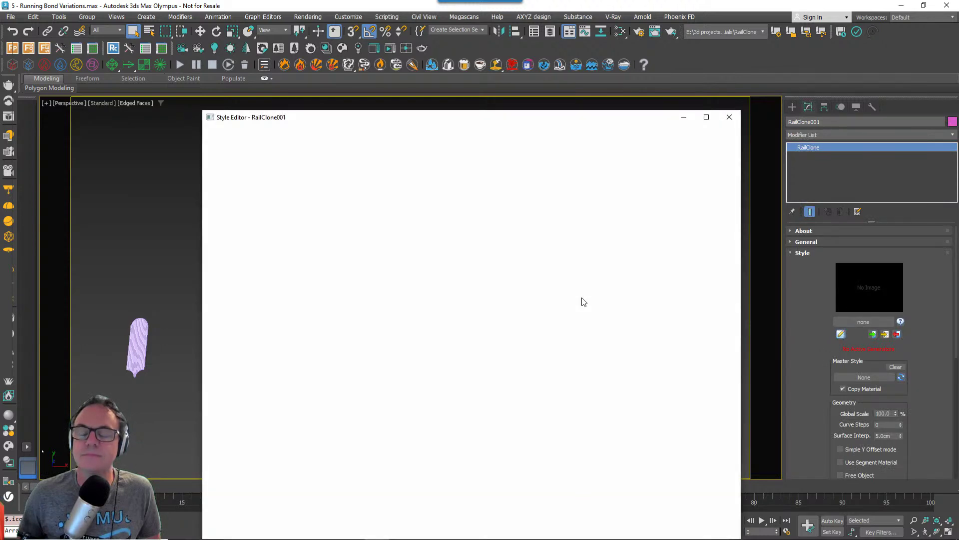
drag(424, 121, 268, 30)
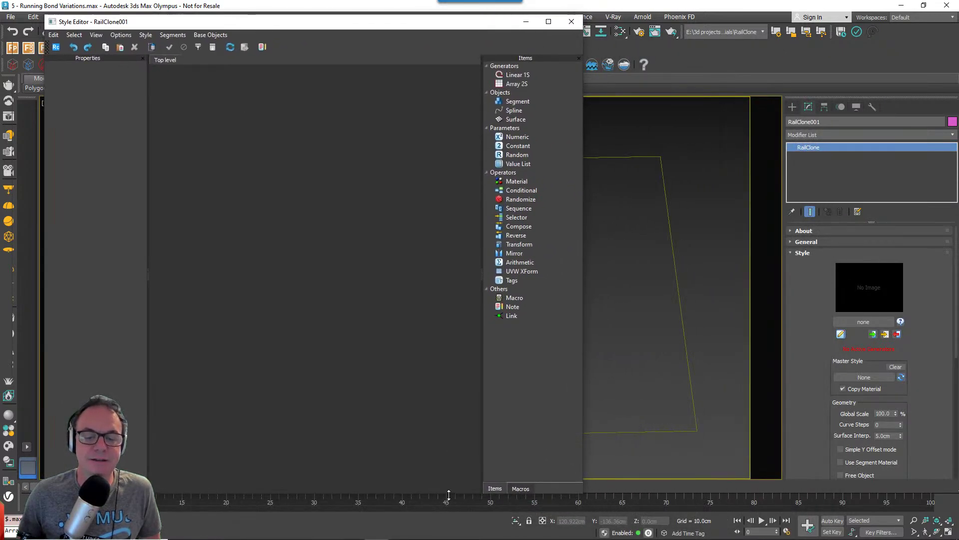
drag(448, 496, 449, 253)
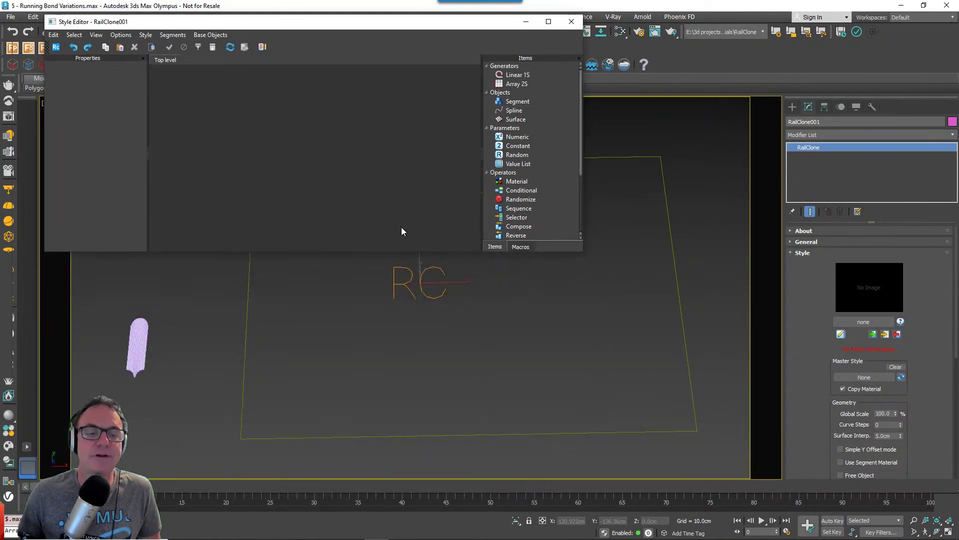
Import the rectangle spline and the remaining tile from the scene into the RailClone style as nodes.
drag(308, 392, 109, 297)
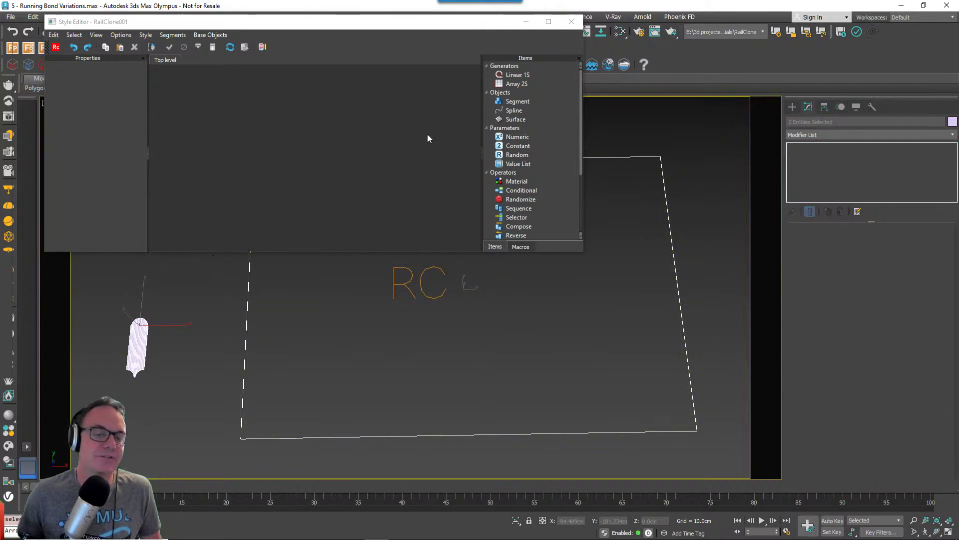
right_click(230, 117)
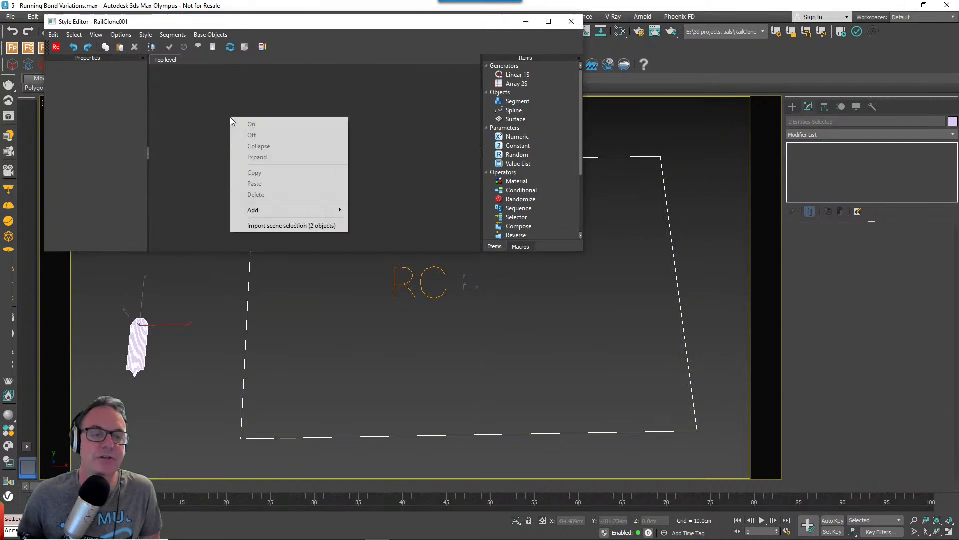
click(299, 224)
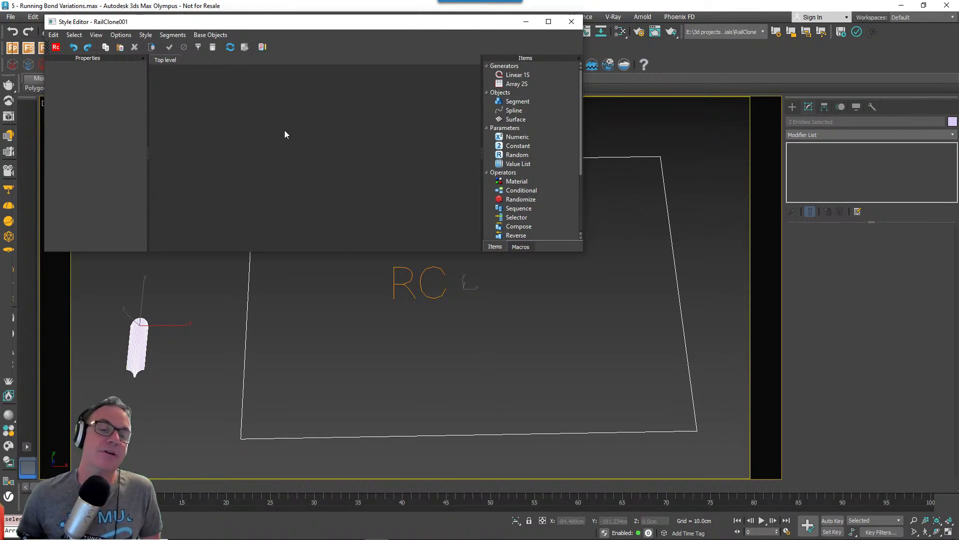
scroll(274, 119, up, 3)
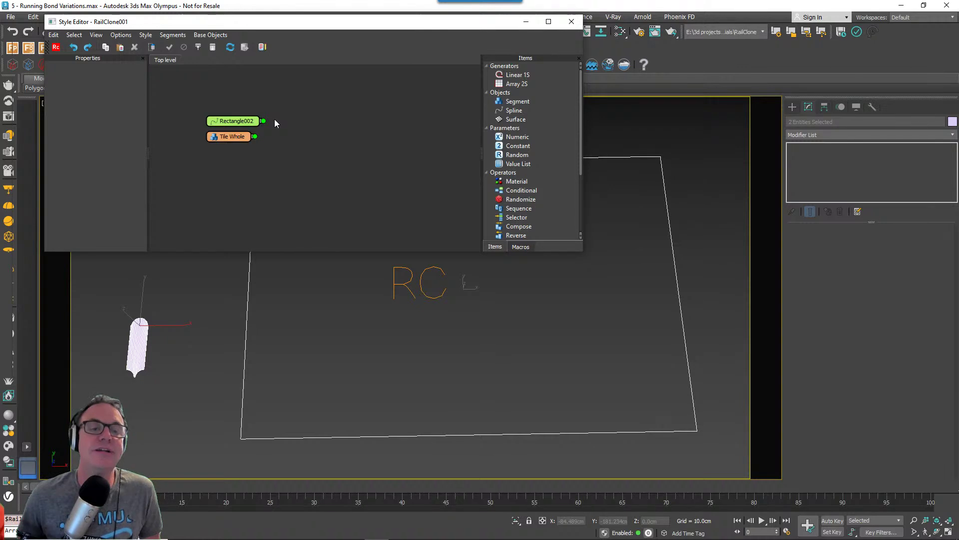
scroll(350, 130, down, 1)
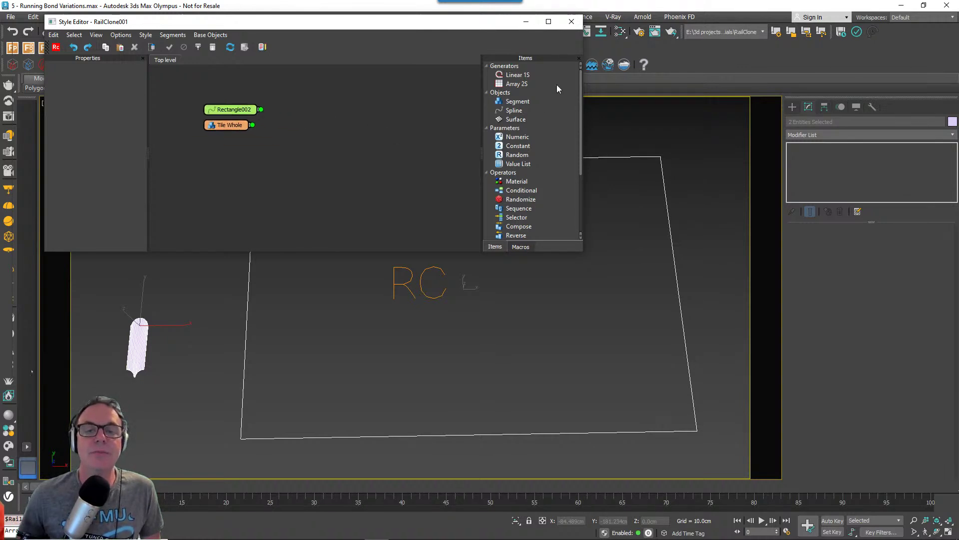
Add an Array 2S generator with the rectangle as its Clipping area and Extend X/Y Size to Area enabled.
drag(515, 83, 426, 86)
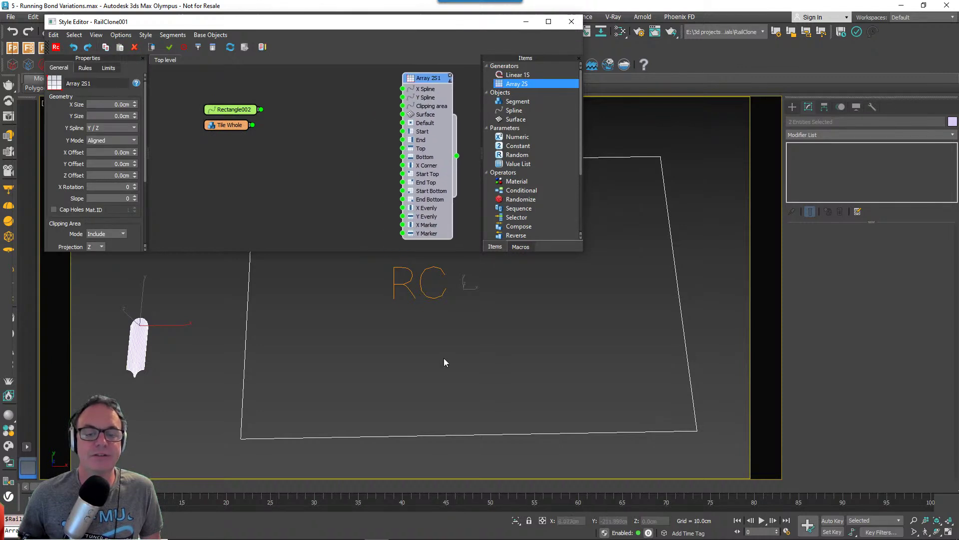
middle_drag(363, 100, 345, 106)
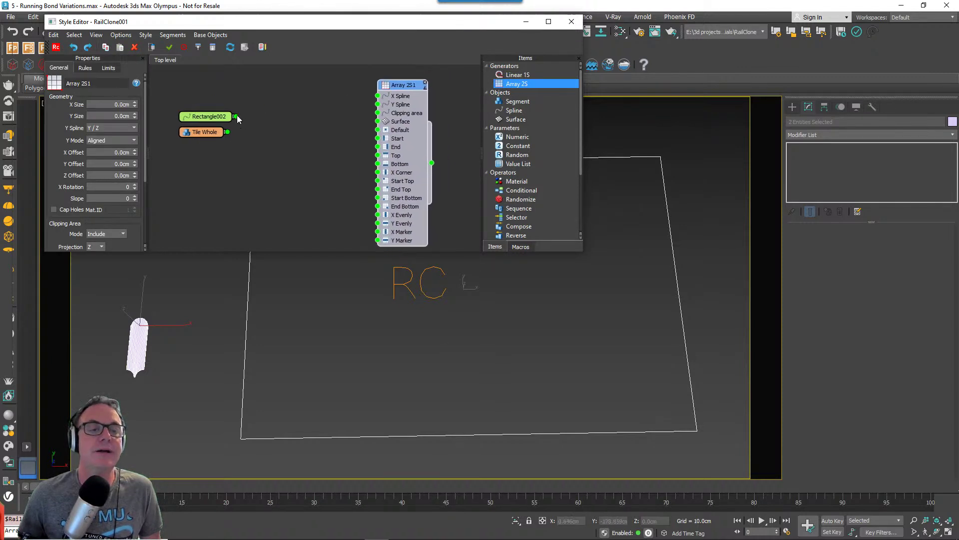
drag(295, 110, 379, 113)
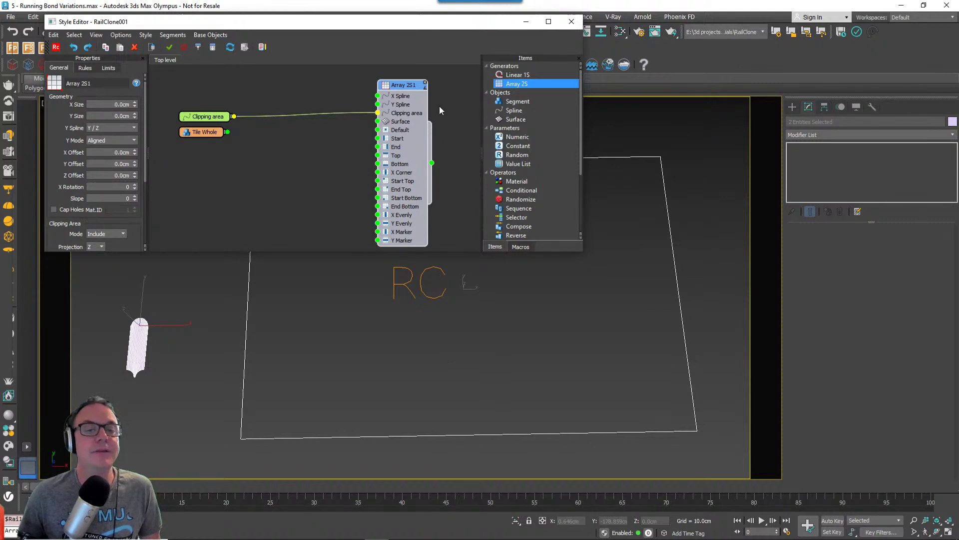
drag(404, 85, 409, 84)
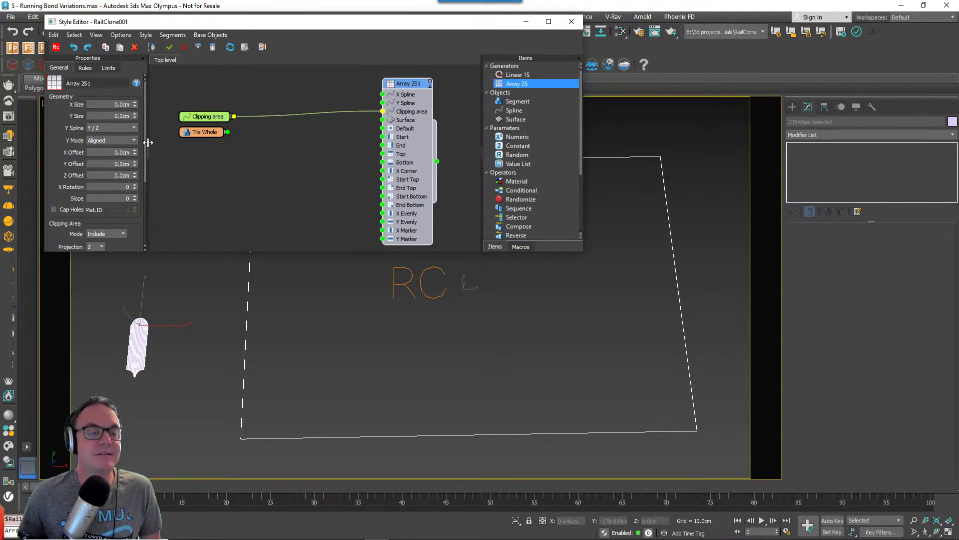
scroll(144, 146, down, 3)
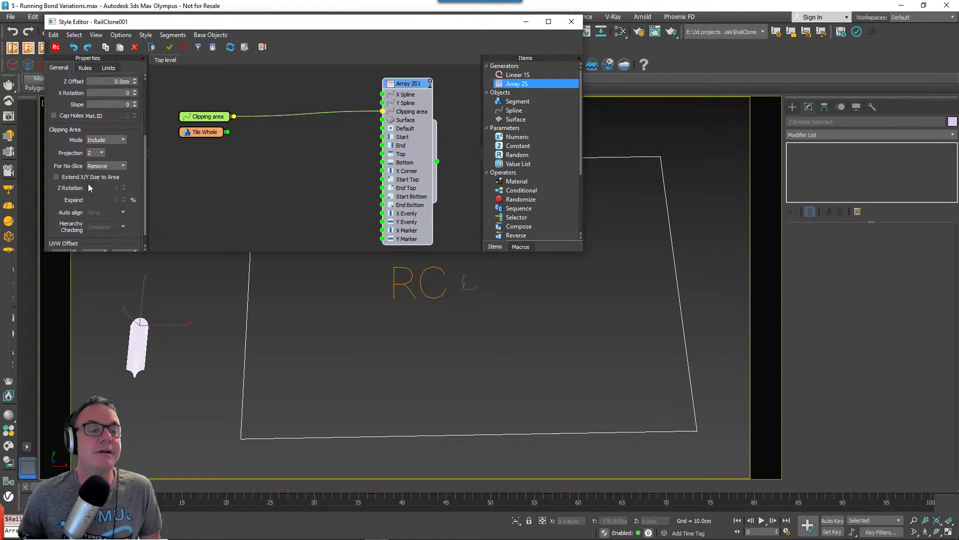
Connect the Tile Whole segment to the array's Default input and space out the nodes.
click(190, 133)
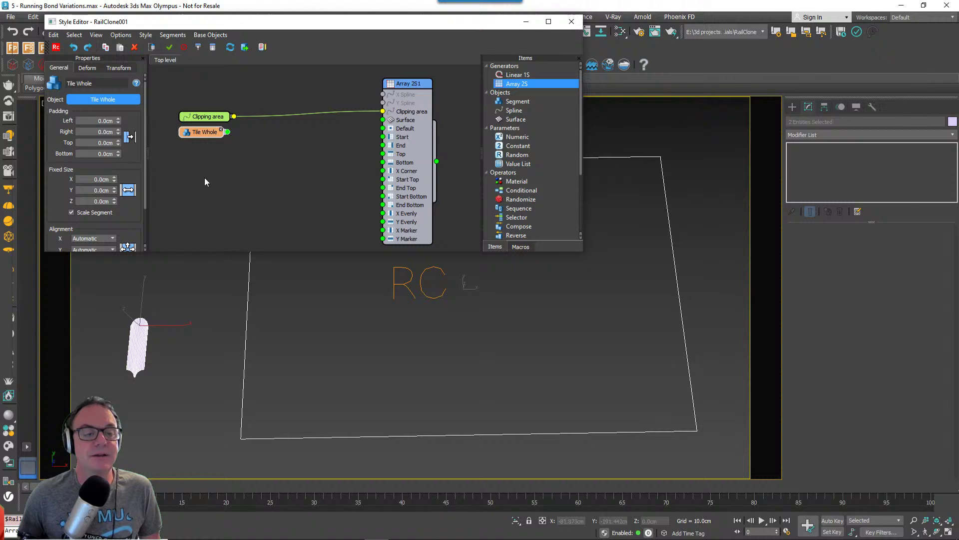
drag(227, 132, 382, 129)
drag(415, 160, 459, 159)
mouse_move(198, 116)
mouse_down()
mouse_move(200, 105)
mouse_move(181, 139)
mouse_move(203, 98)
mouse_up()
Examine the generated tile rows in the viewport, checking how neighbouring rows fit together.
scroll(436, 407, up, 3)
scroll(441, 353, up, 3)
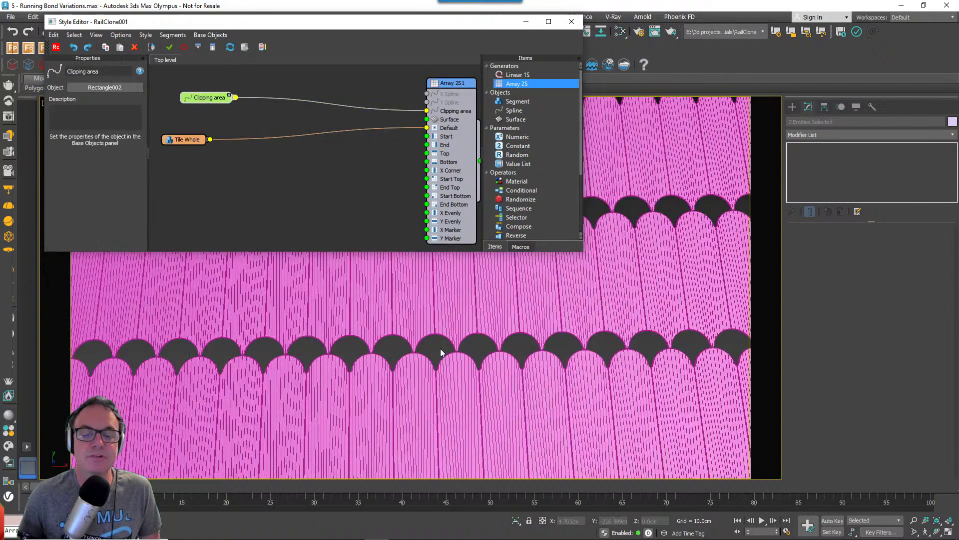
middle_drag(442, 354, 477, 391)
scroll(440, 352, down, 5)
scroll(395, 395, up, 4)
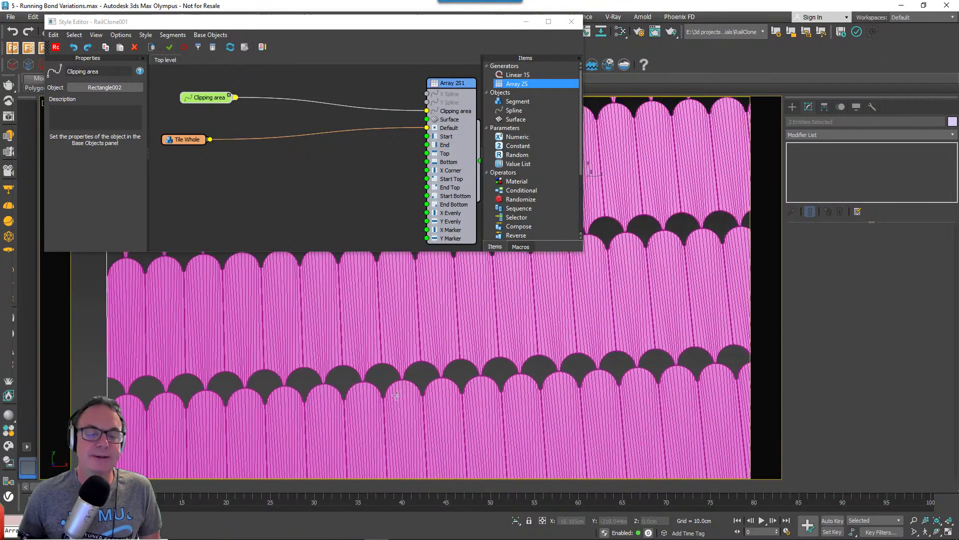
middle_drag(394, 396, 441, 376)
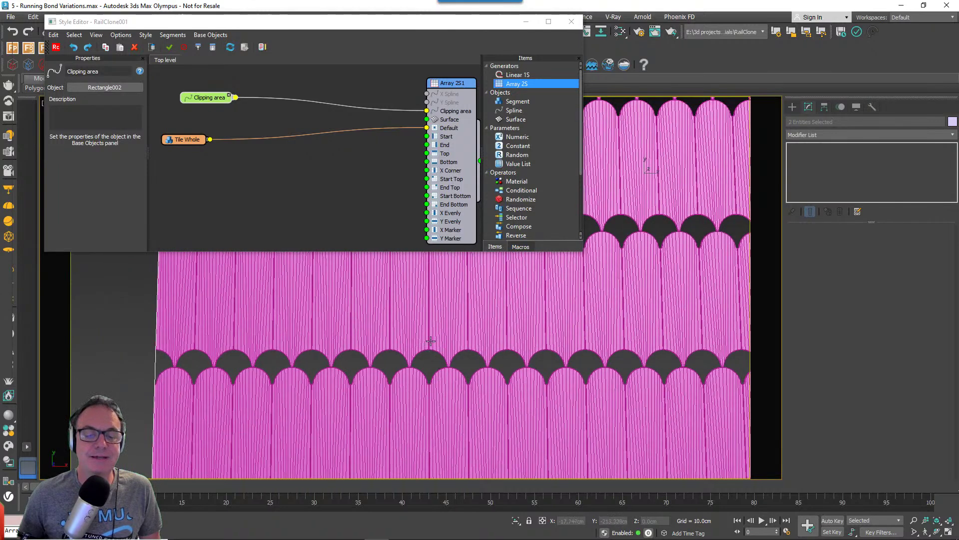
scroll(370, 358, down, 5)
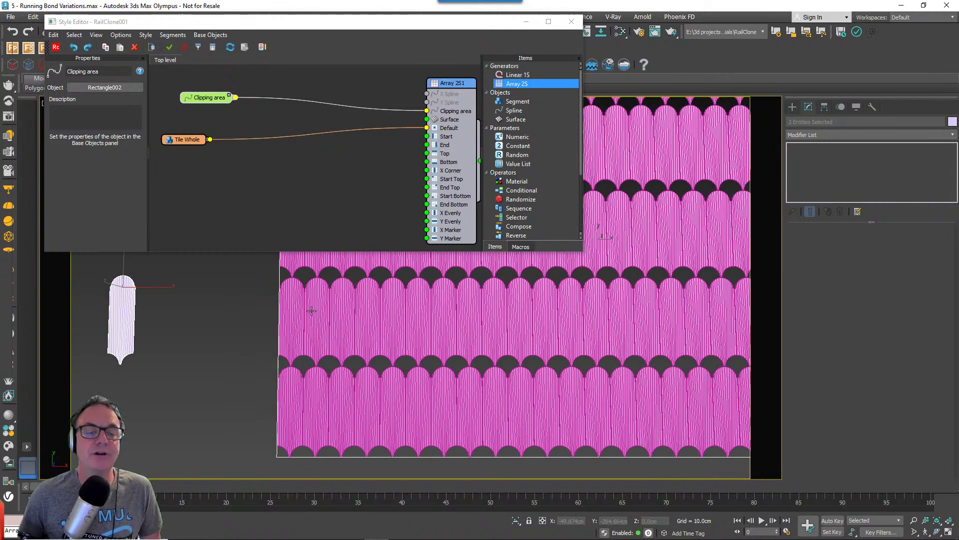
scroll(299, 312, up, 2)
middle_drag(353, 317, 337, 364)
middle_drag(338, 379, 337, 300)
Export the Bottom Padding parameter of the Tile Whole segment as a node input.
middle_drag(278, 165, 312, 145)
scroll(278, 164, down, 1)
scroll(298, 147, up, 1)
click(242, 127)
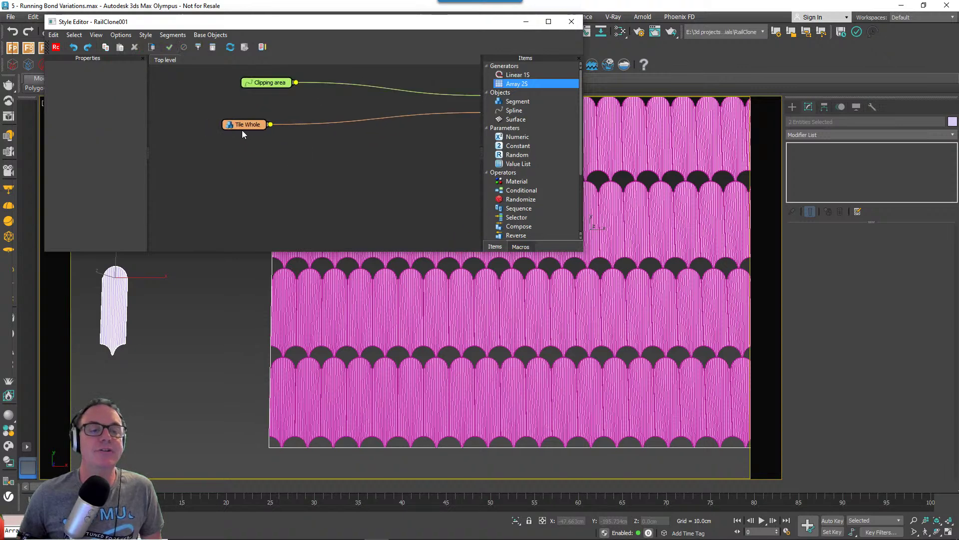
right_click(241, 127)
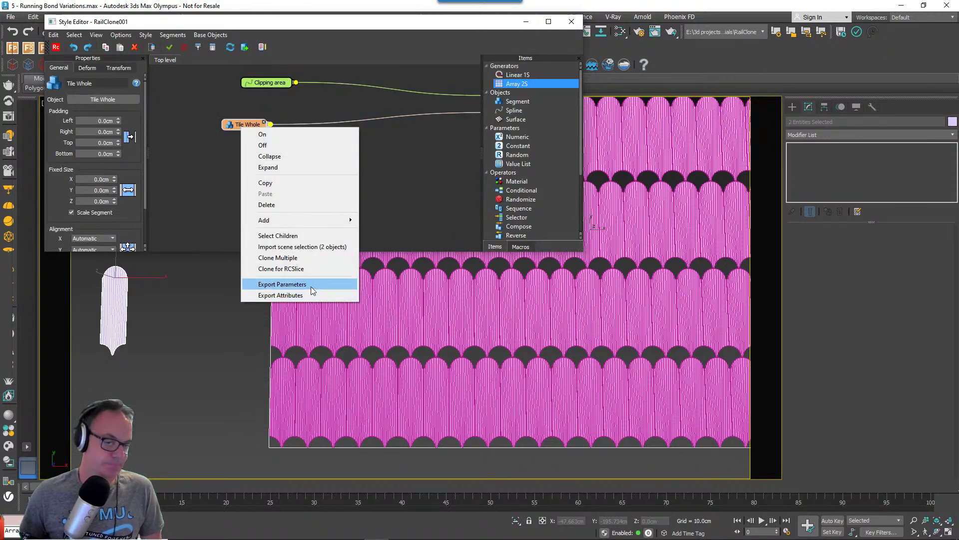
click(283, 284)
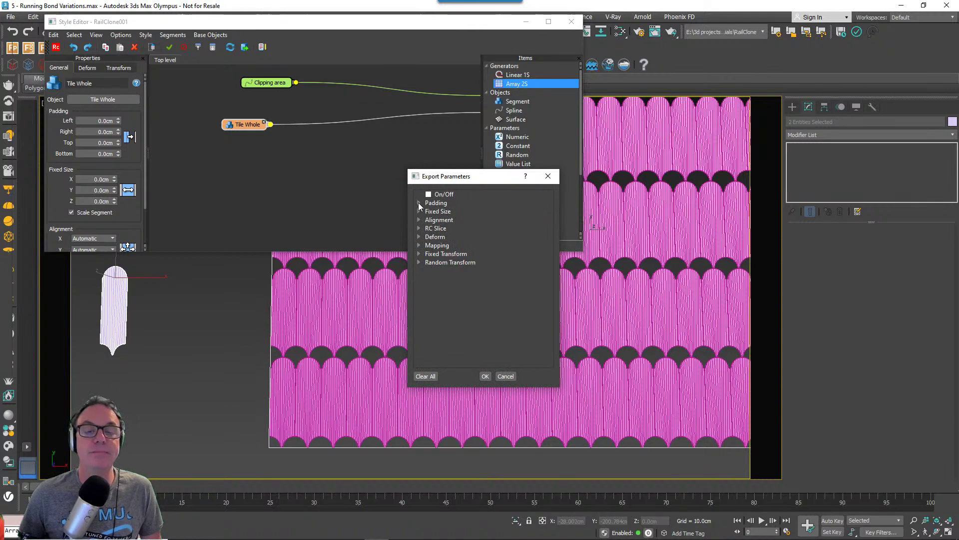
click(418, 202)
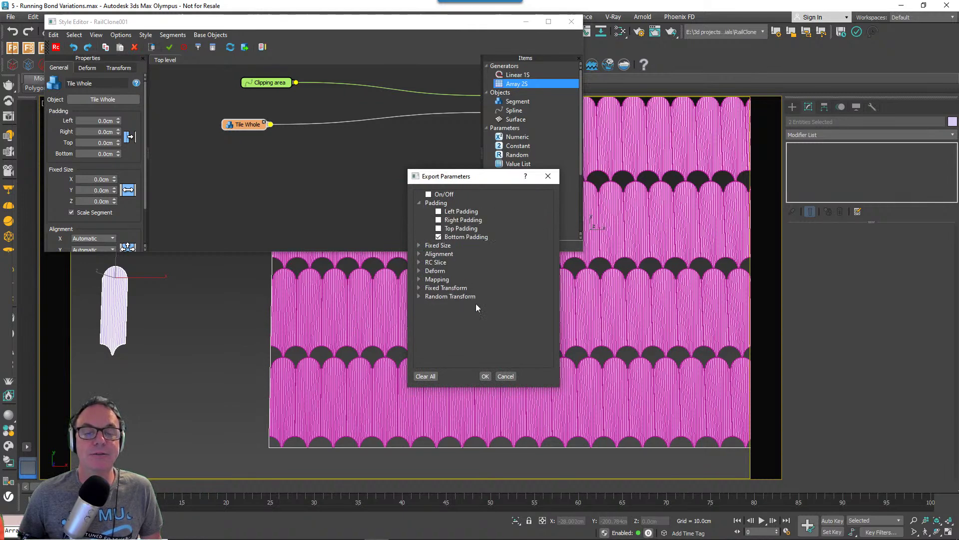
click(485, 376)
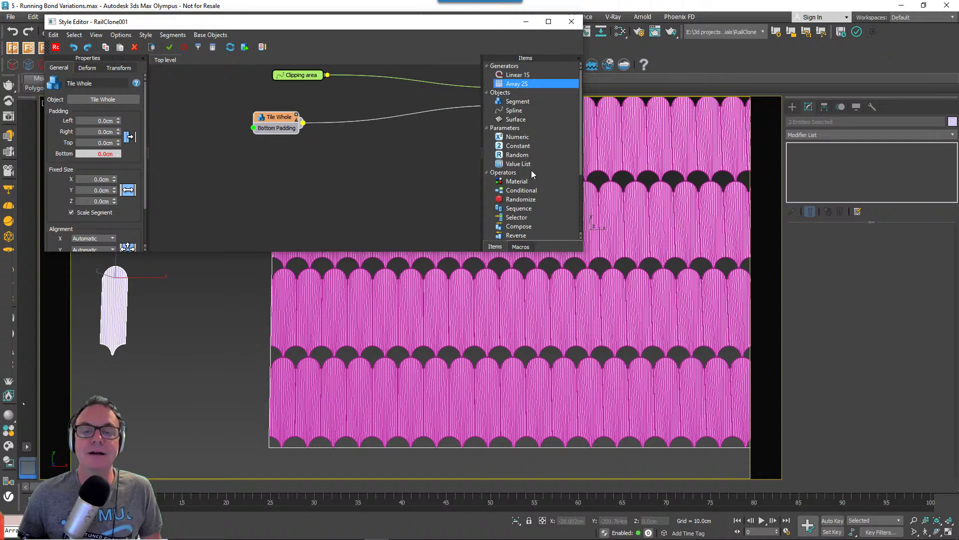
Feed the Tile Whole segment's Bottom Padding input from a Constant node and set its type to Scene Units.
drag(519, 150, 249, 131)
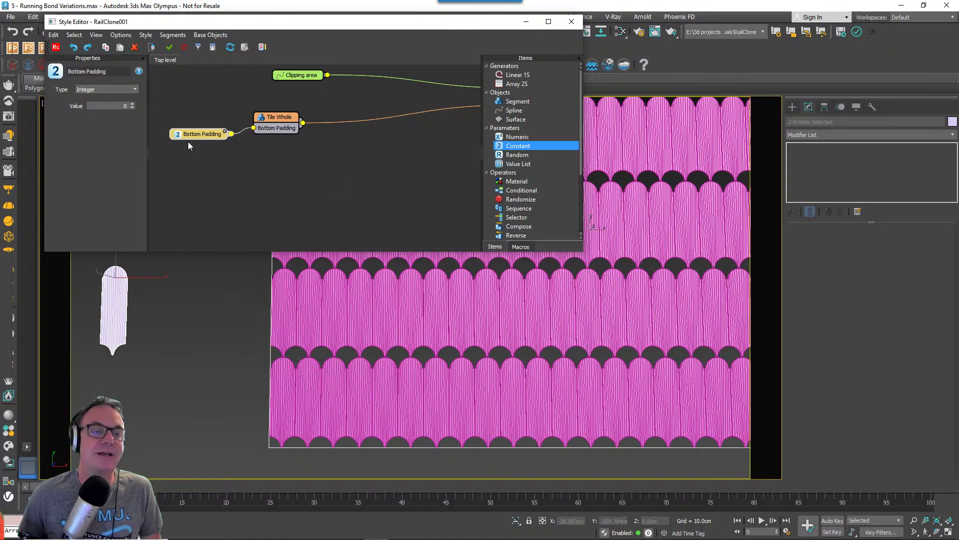
click(113, 90)
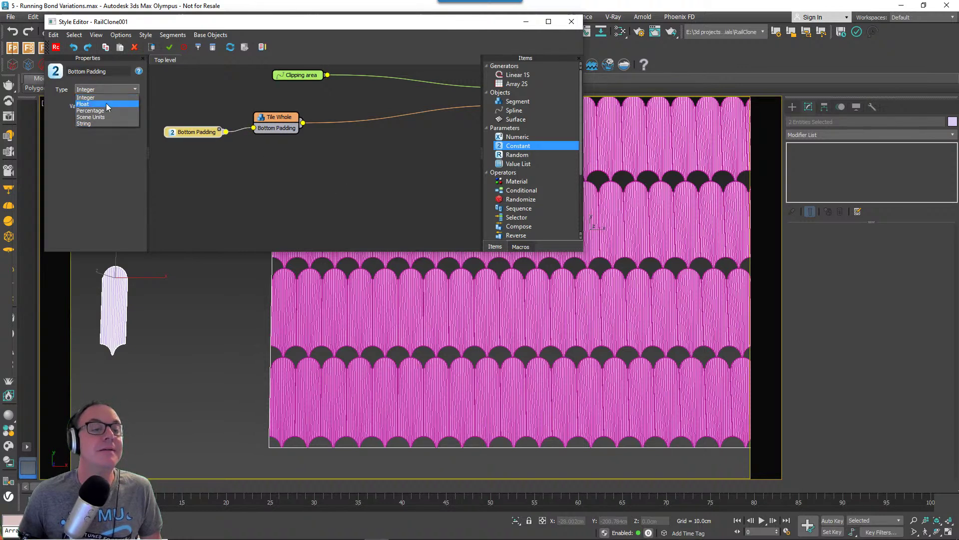
click(105, 117)
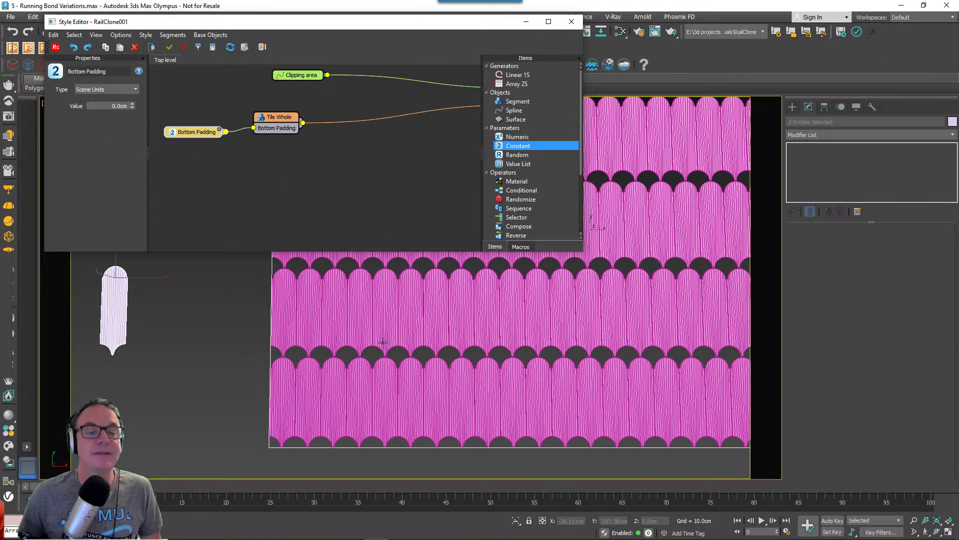
Set the Bottom Padding constant to -2.45 cm so the tile rows overlap.
scroll(383, 342, up, 2)
scroll(350, 364, up, 2)
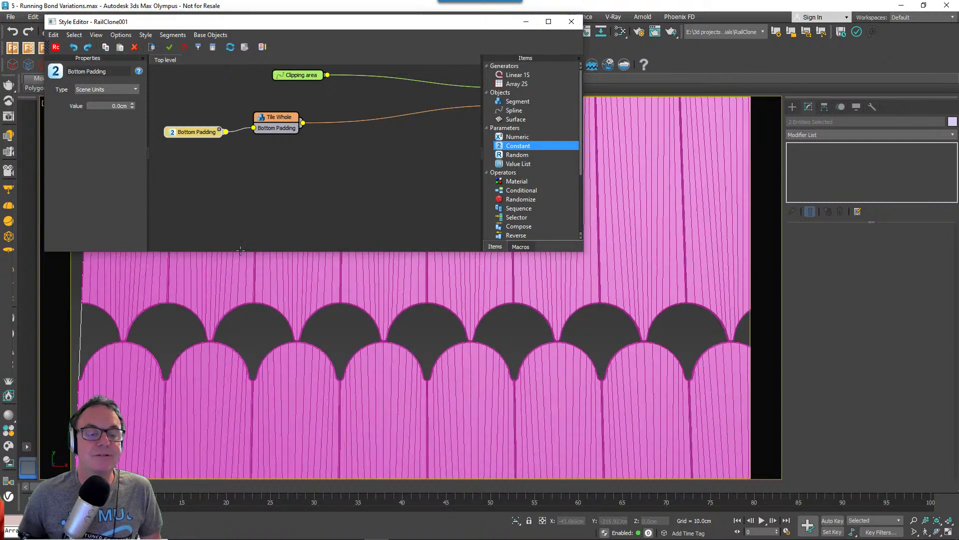
double_click(120, 106)
text(-)
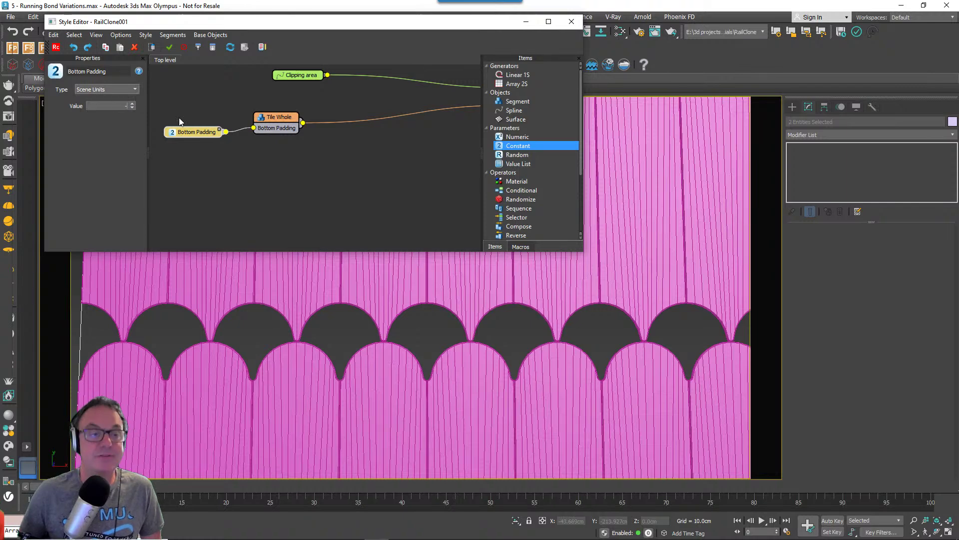
text(2.45)
key(Return)
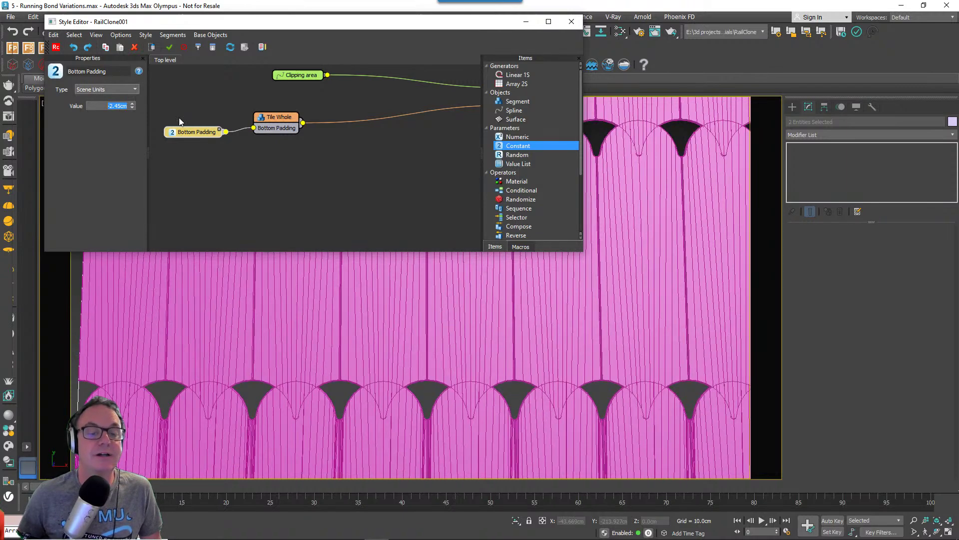
scroll(318, 390, down, 6)
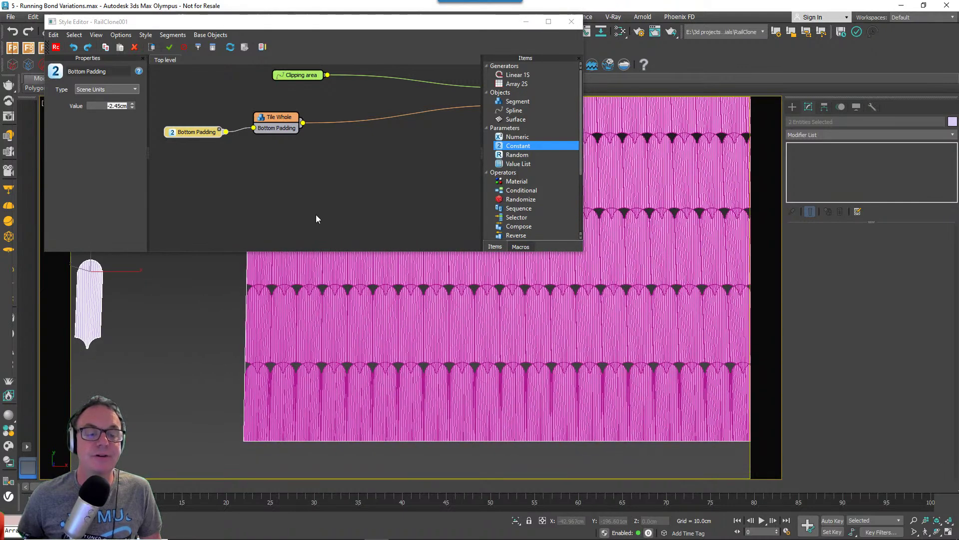
mouse_move(315, 176)
middle_down()
mouse_move(297, 174)
mouse_move(304, 180)
middle_up()
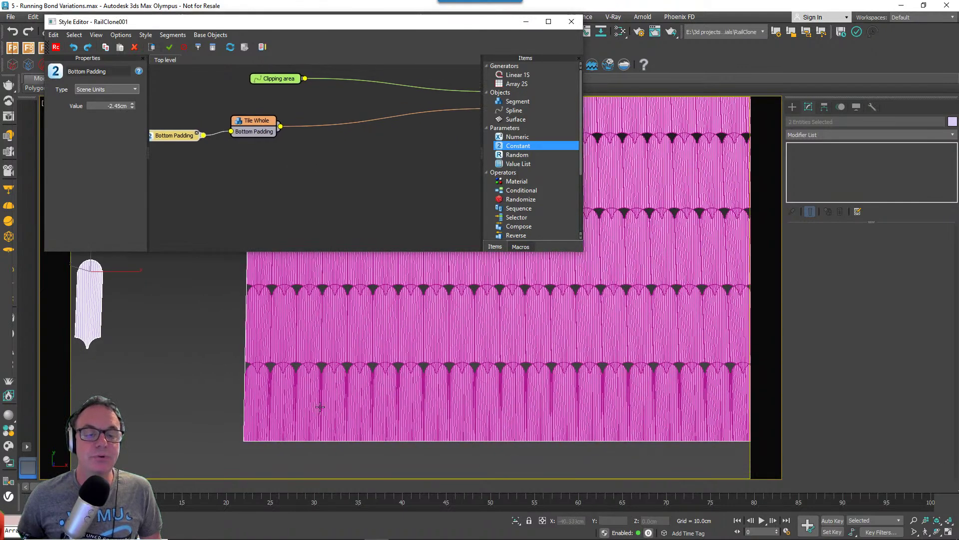
middle_drag(330, 138, 393, 156)
mouse_move(280, 129)
mouse_down()
mouse_move(294, 128)
mouse_move(274, 131)
mouse_up()
right_click(270, 130)
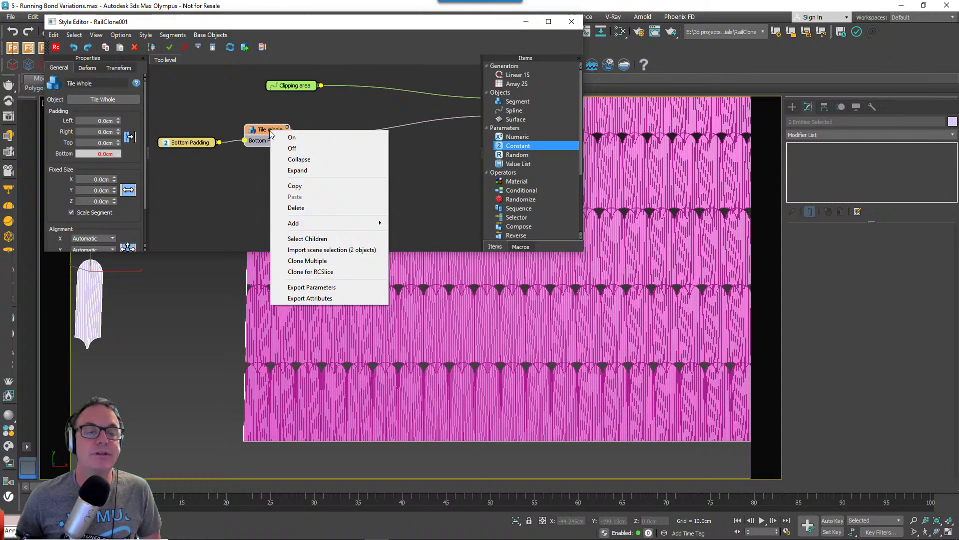
click(255, 167)
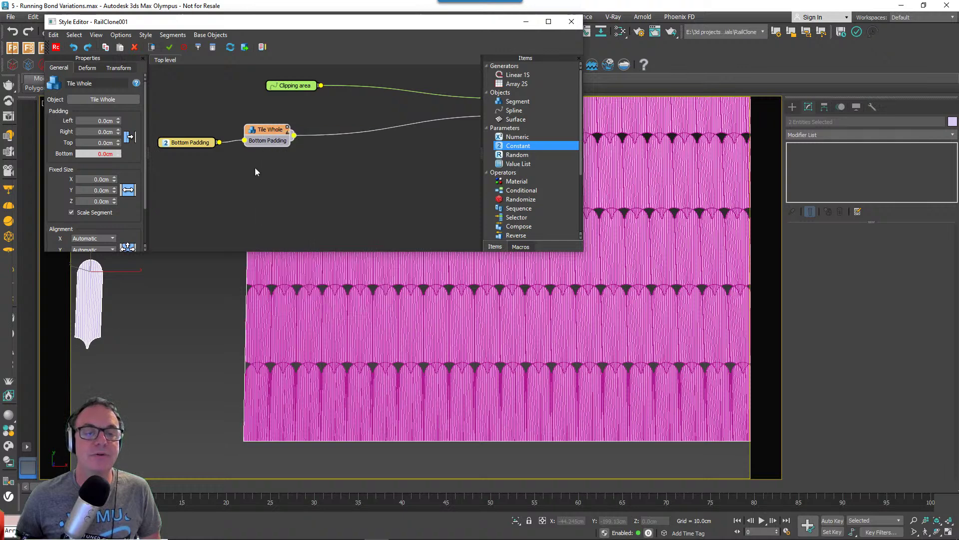
drag(191, 146, 186, 146)
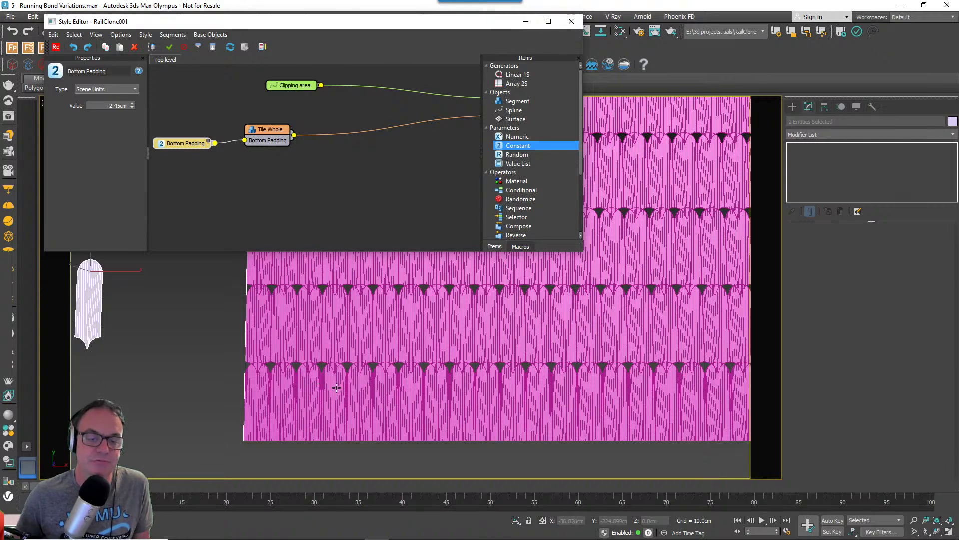
Export the X Size attribute of the Tile Whole segment as a node output.
drag(271, 138, 264, 142)
right_click(263, 136)
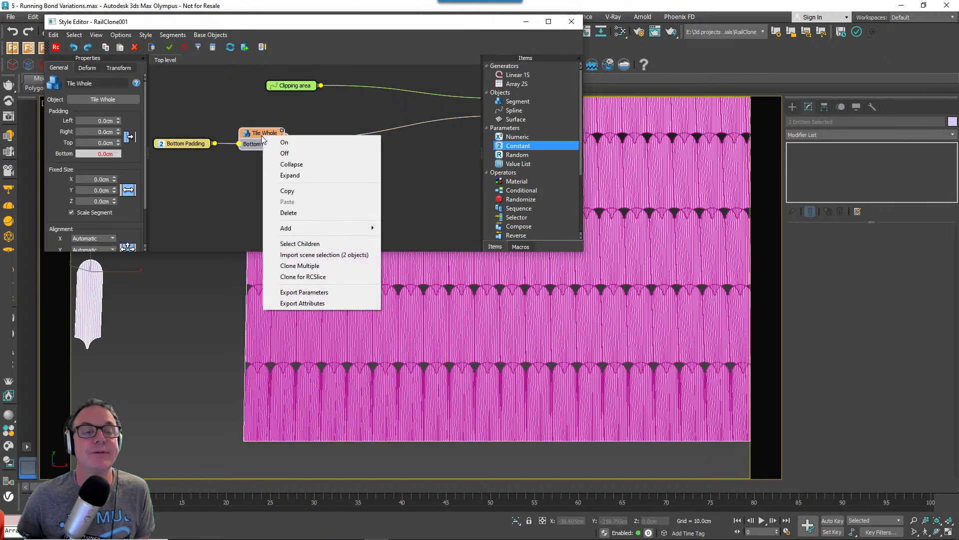
click(326, 303)
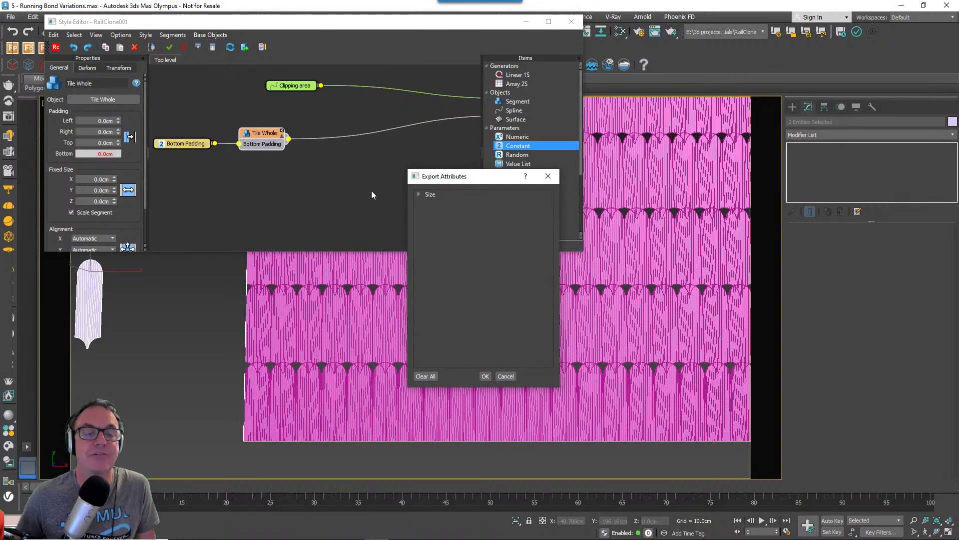
click(417, 195)
click(439, 202)
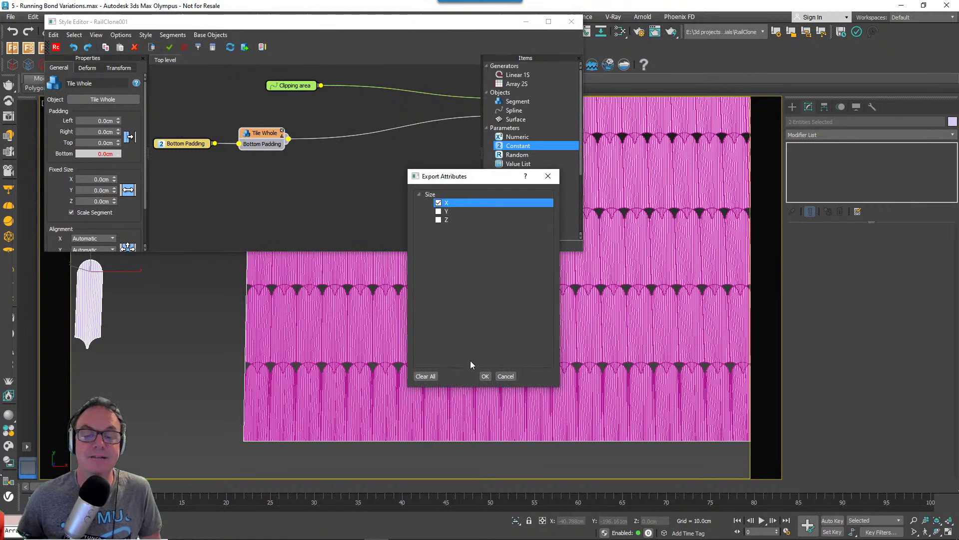
click(486, 376)
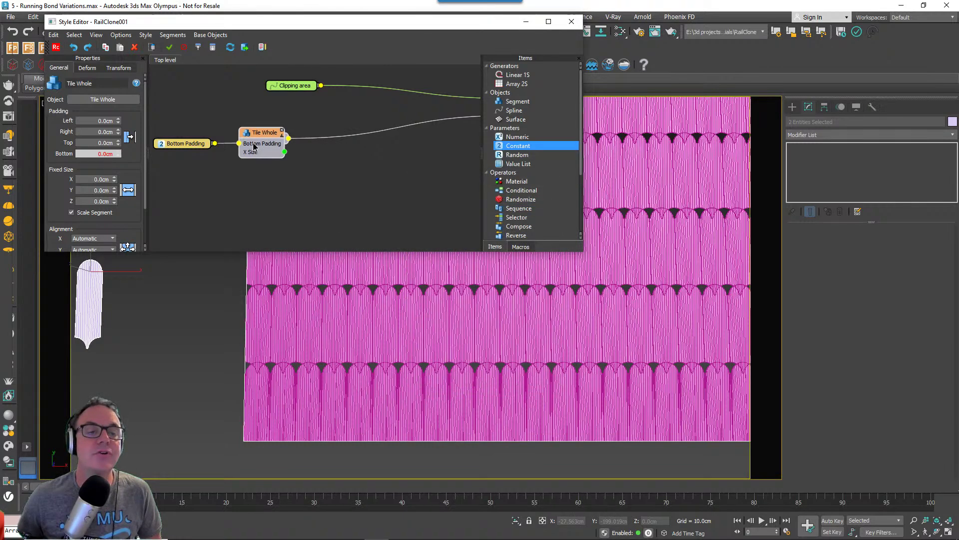
drag(250, 139, 252, 141)
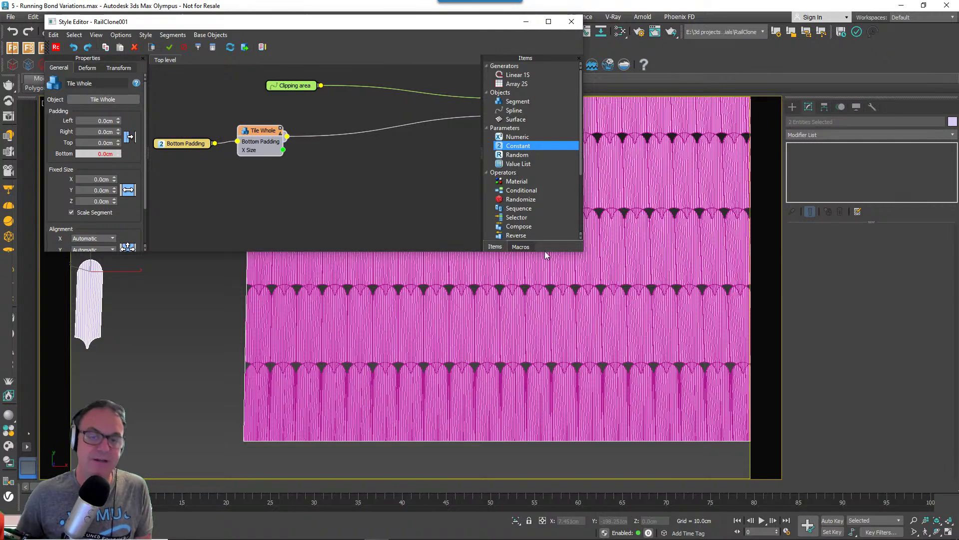
Add the Divide by N arithmetic macro and connect Tile Whole's X Size output to its Value input, keeping the divisor at 2.
click(520, 247)
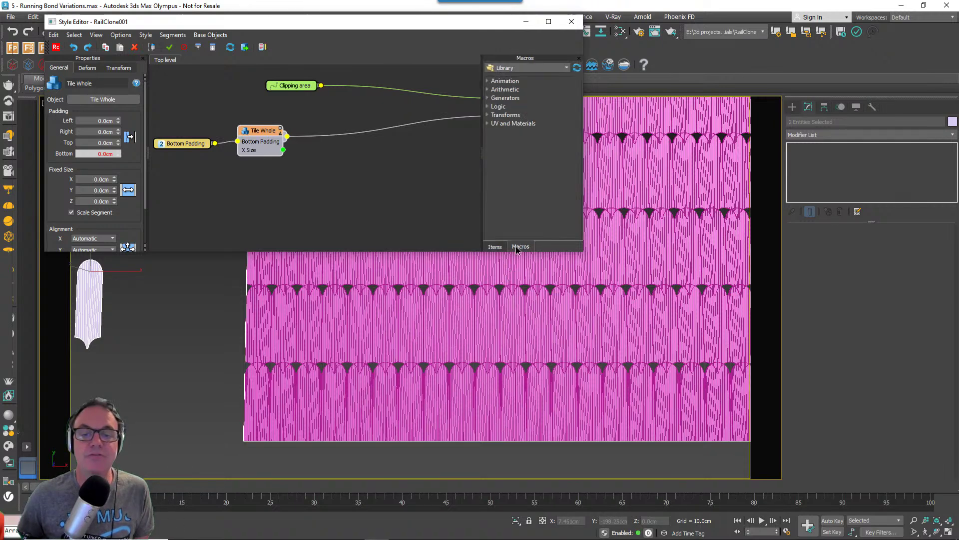
click(489, 90)
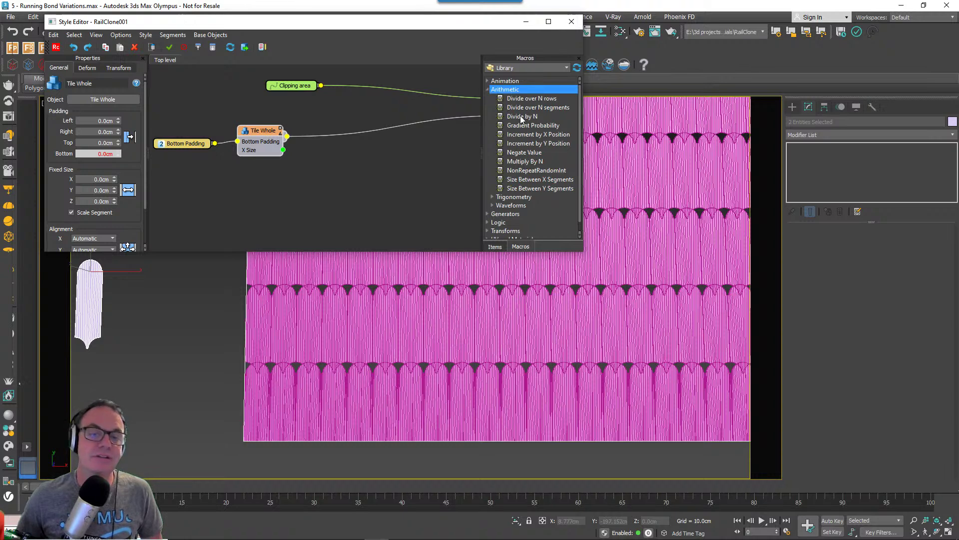
drag(520, 121, 342, 172)
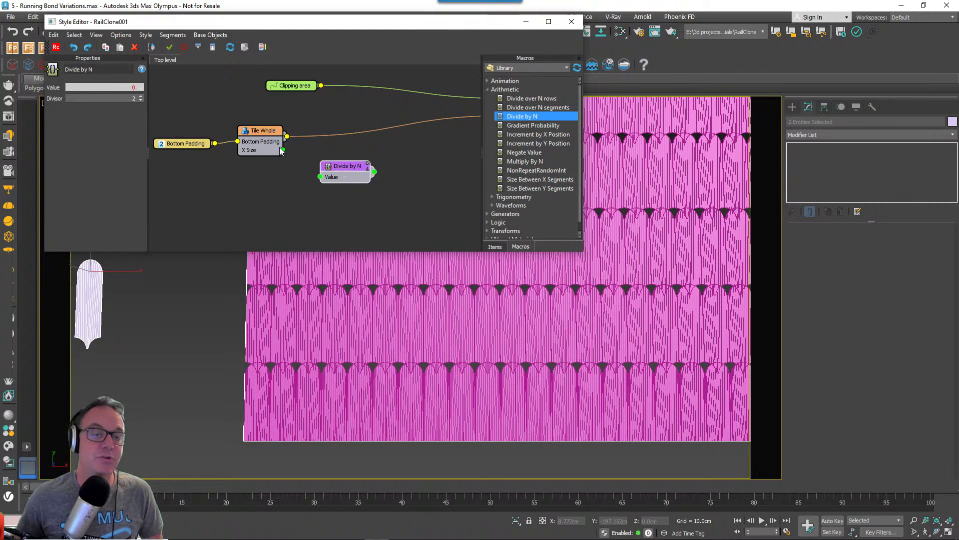
drag(283, 149, 320, 177)
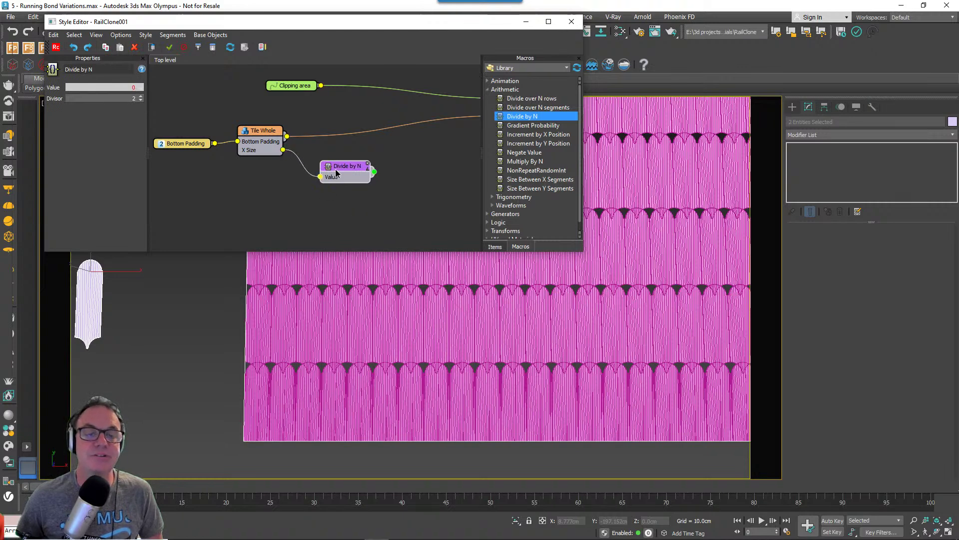
double_click(332, 169)
drag(359, 113, 353, 117)
click(221, 62)
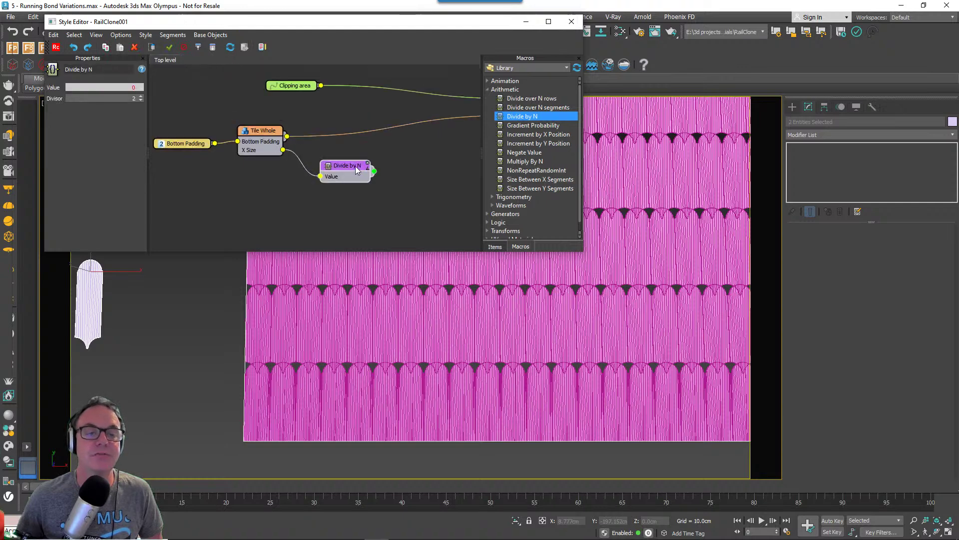
drag(355, 166, 344, 161)
Add the Negate Value macro and connect the Divide by N output to its Numeric input.
middle_drag(400, 211, 363, 211)
drag(294, 163, 289, 164)
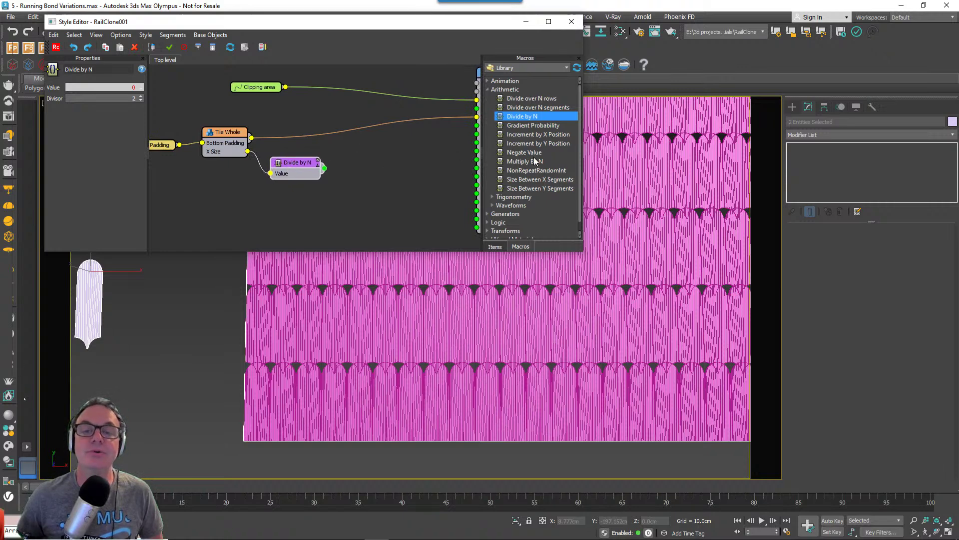
drag(525, 153, 373, 169)
click(340, 179)
click(348, 215)
drag(347, 215, 267, 177)
drag(220, 135, 198, 134)
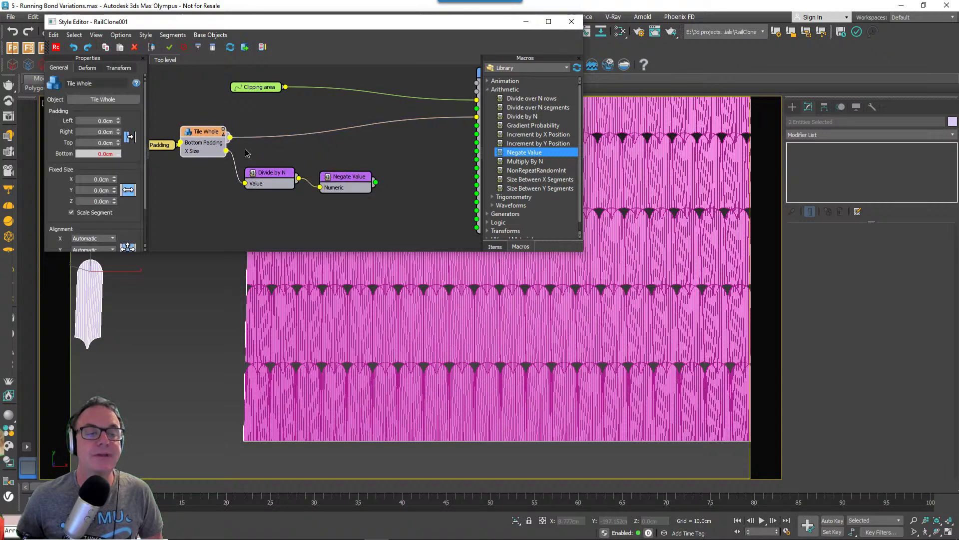
Space out the Bottom Padding, Tile Whole, Divide by N and Negate Value nodes.
middle_drag(244, 150, 285, 141)
click(187, 141)
drag(170, 140, 140, 134)
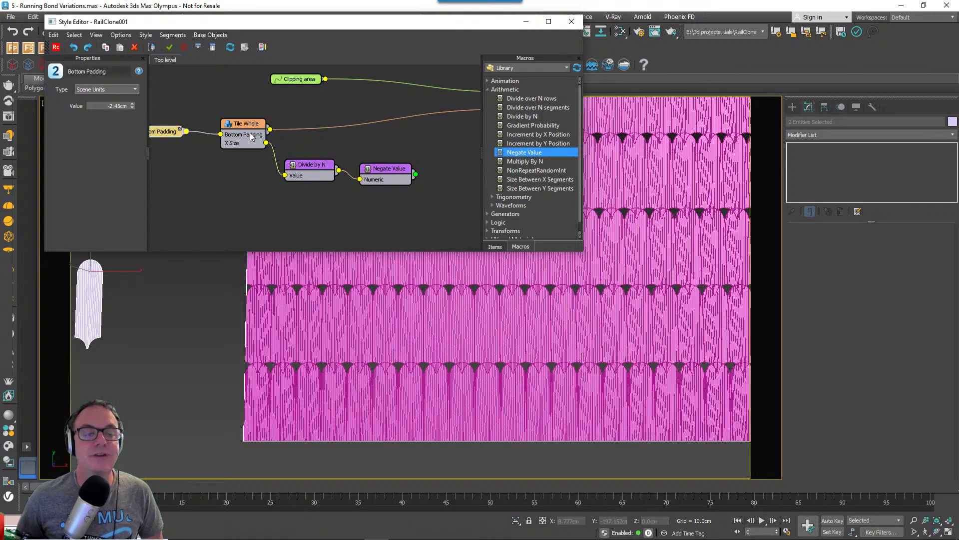
drag(252, 137, 243, 136)
drag(303, 164, 304, 164)
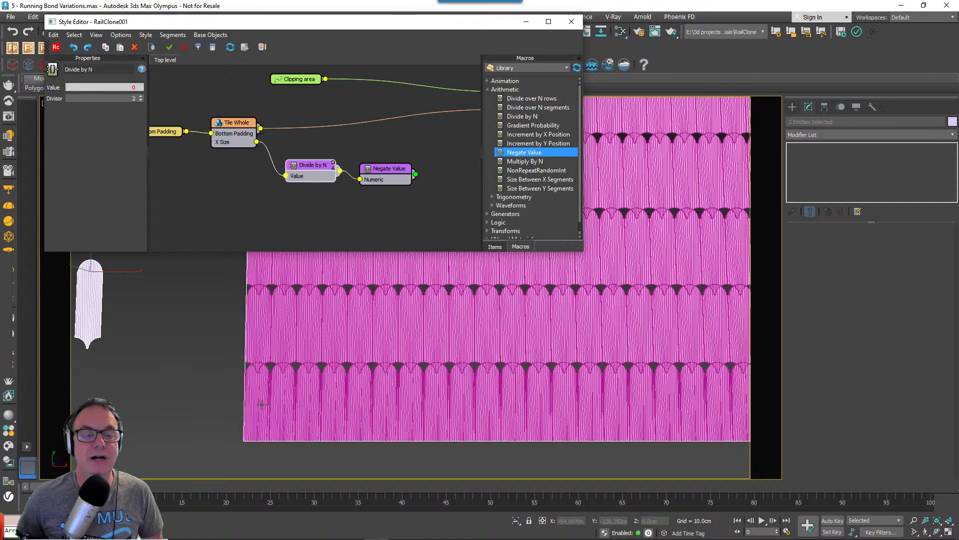
drag(372, 175, 371, 171)
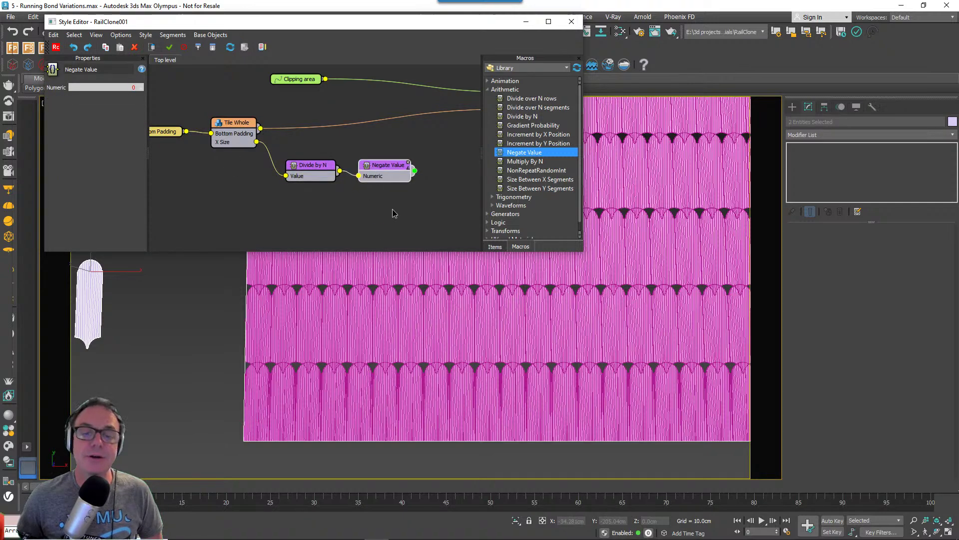
Insert a Conditional operator on the wire between Tile Whole and the array's Default input, with the segment feeding FALSE.
middle_drag(399, 208, 352, 226)
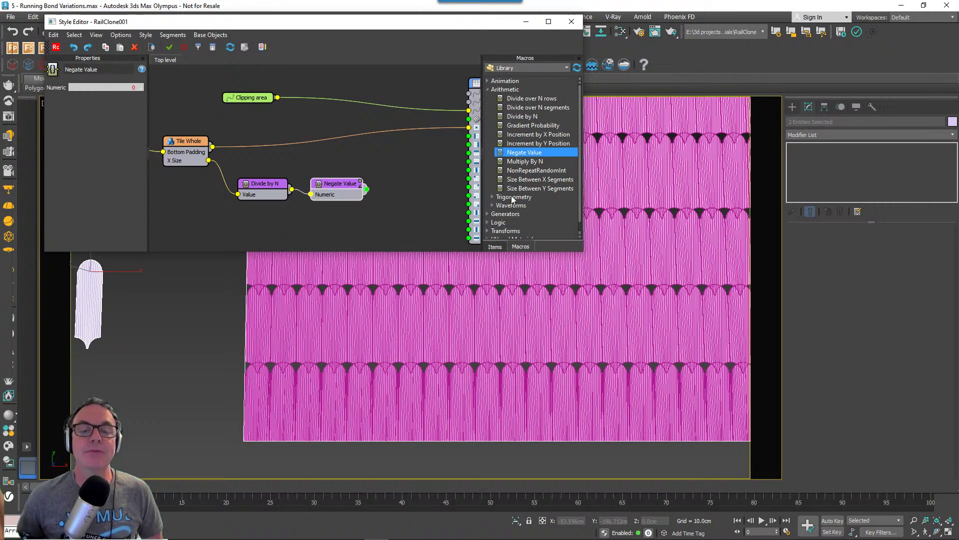
scroll(550, 209, down, 1)
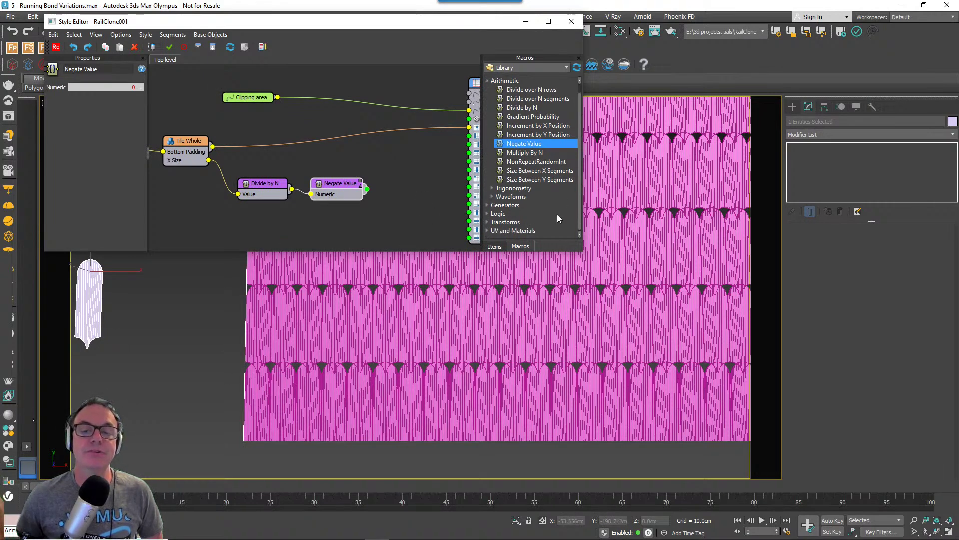
click(495, 247)
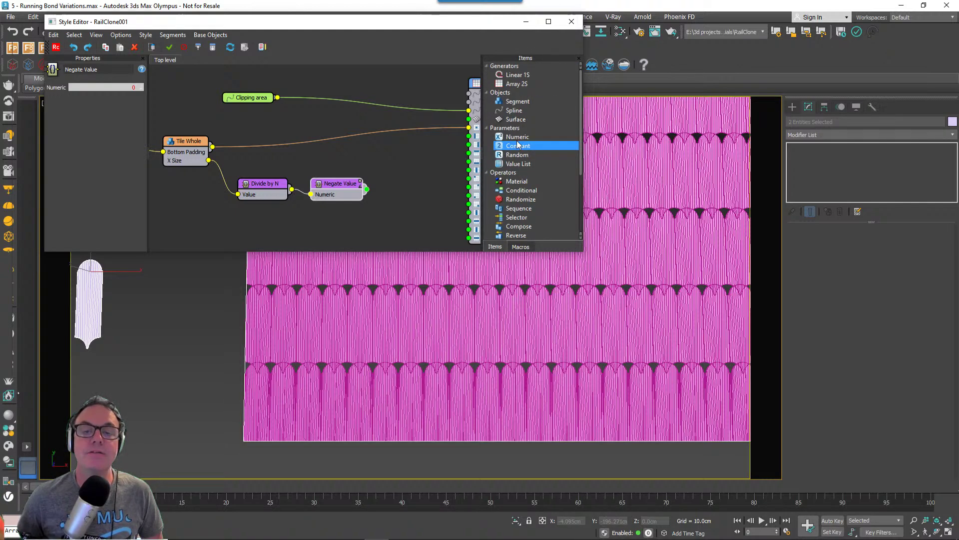
scroll(518, 142, down, 2)
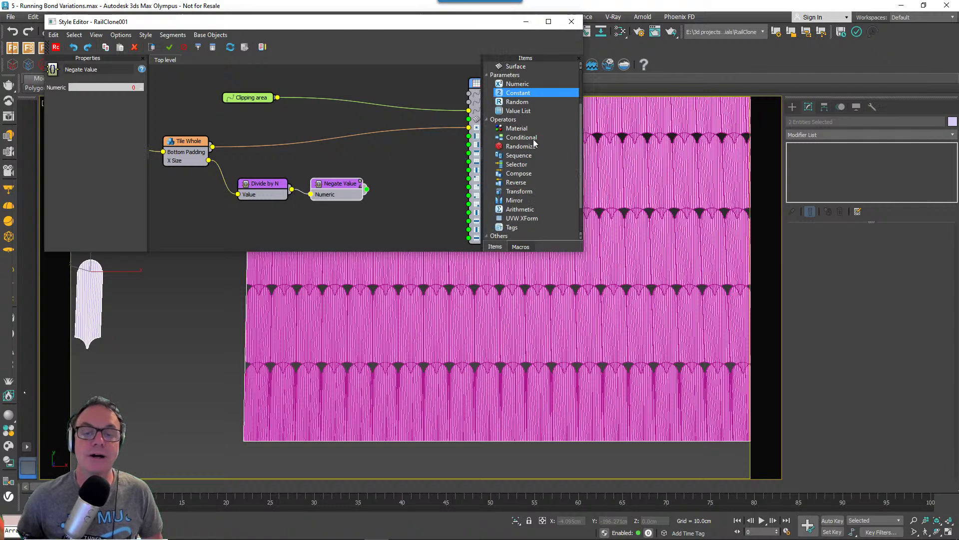
scroll(533, 139, down, 1)
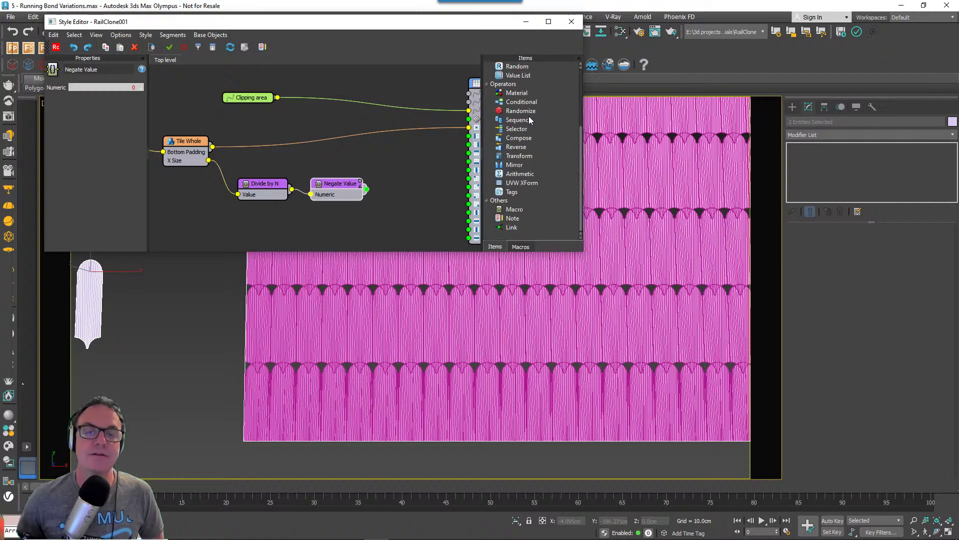
drag(520, 103, 388, 140)
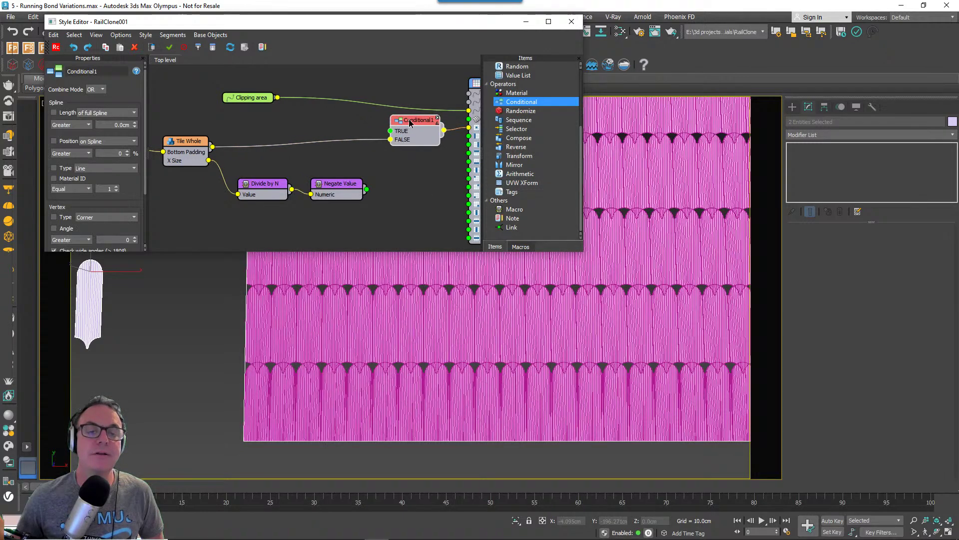
Add a Transform operator between Negate Value and the Conditional operator and enable its Override Padding option.
middle_drag(352, 218, 412, 212)
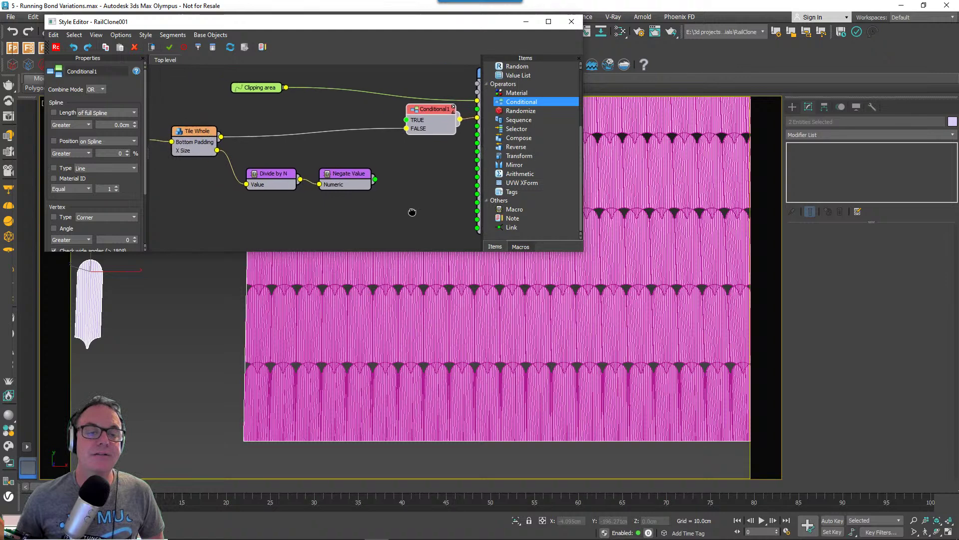
drag(401, 216, 174, 137)
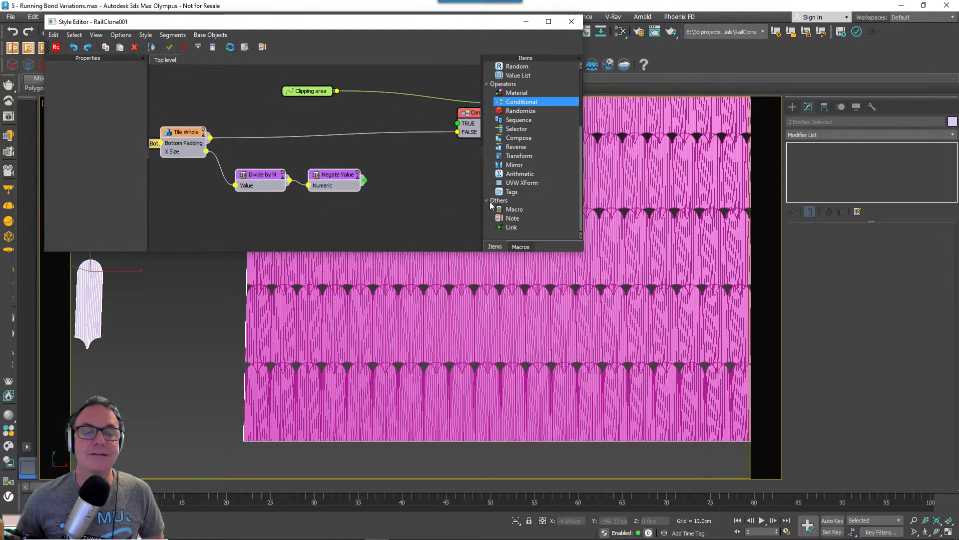
drag(520, 155, 401, 150)
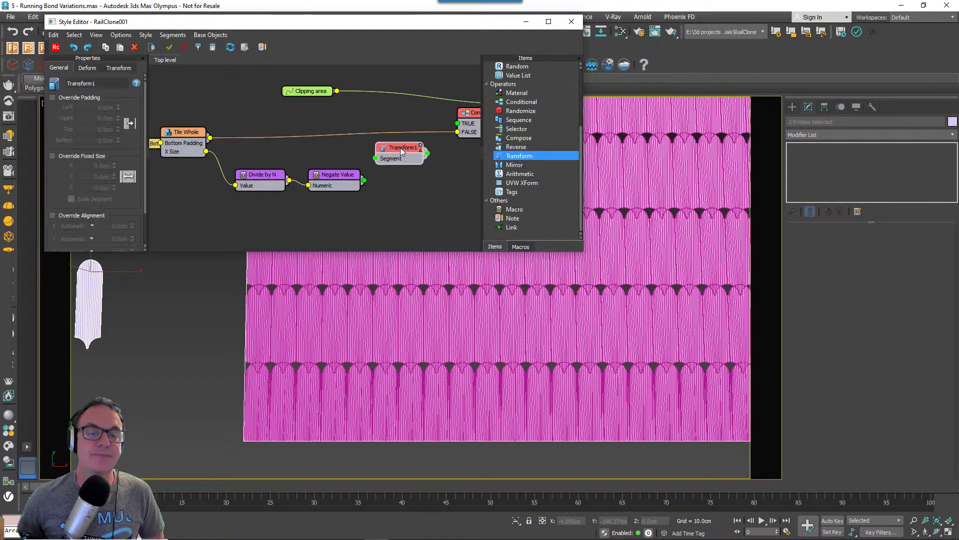
click(53, 97)
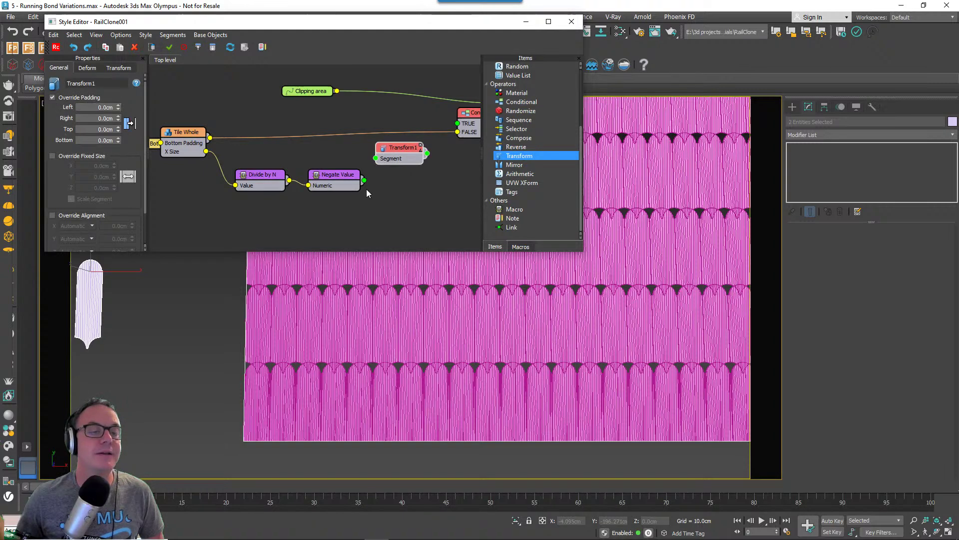
Export the Left Padding and Bottom Padding parameters of the Transform operator as inputs.
middle_drag(367, 189, 404, 187)
right_click(424, 148)
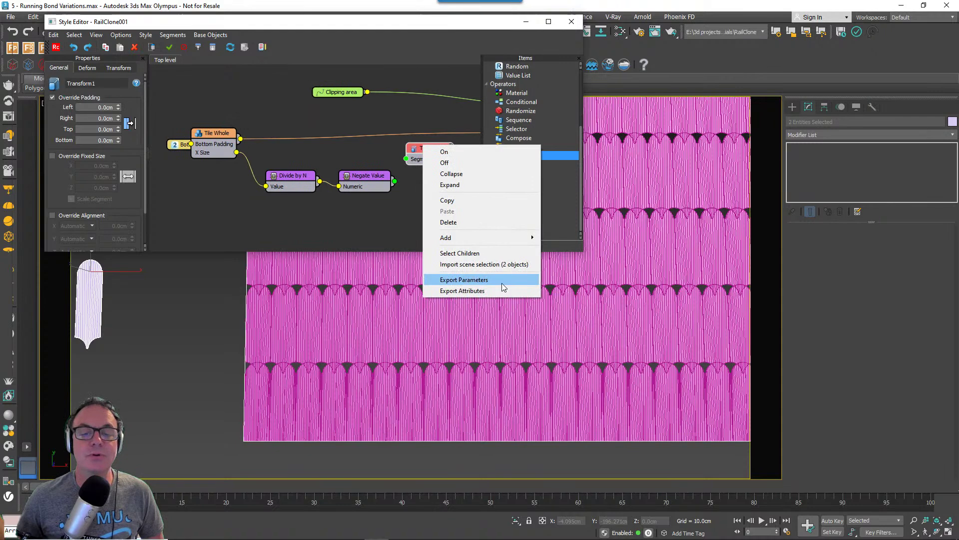
click(500, 282)
click(419, 203)
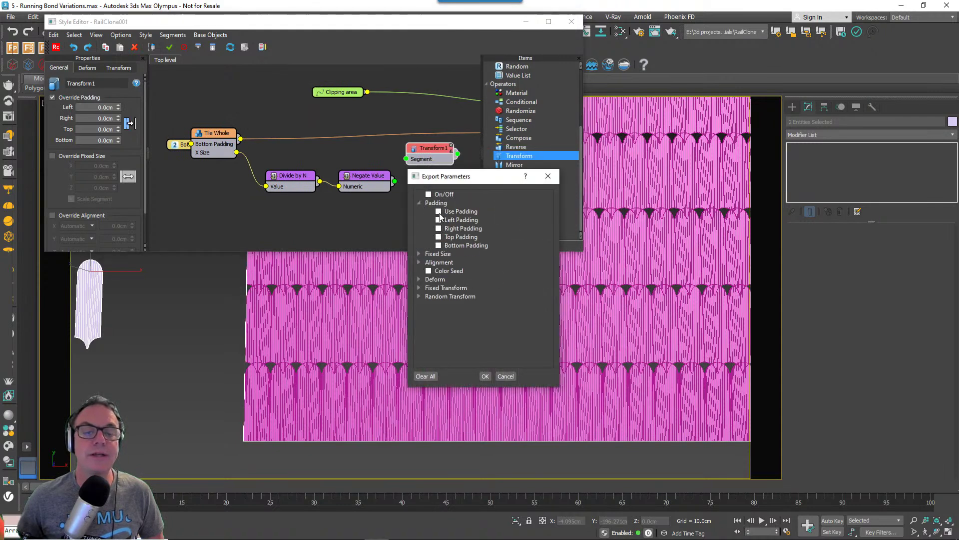
click(439, 246)
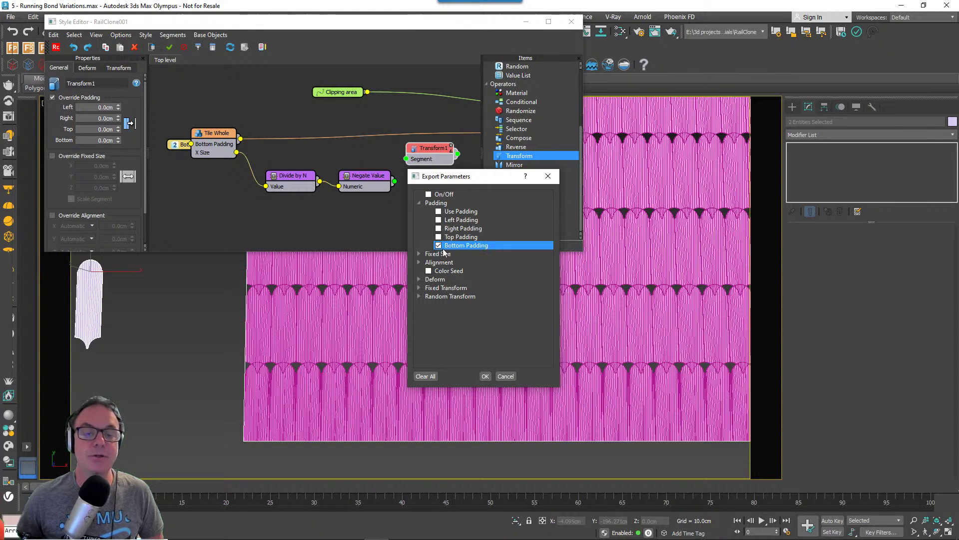
click(438, 220)
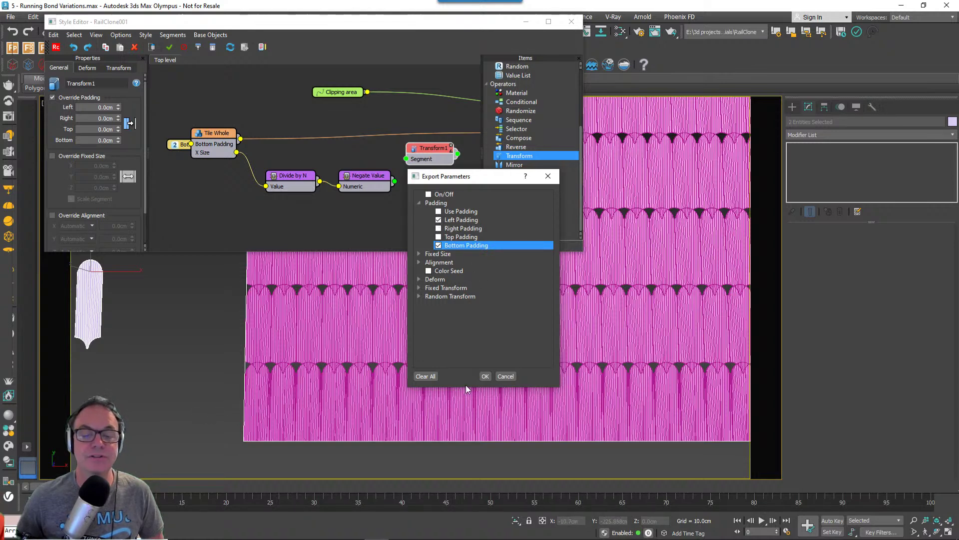
click(485, 376)
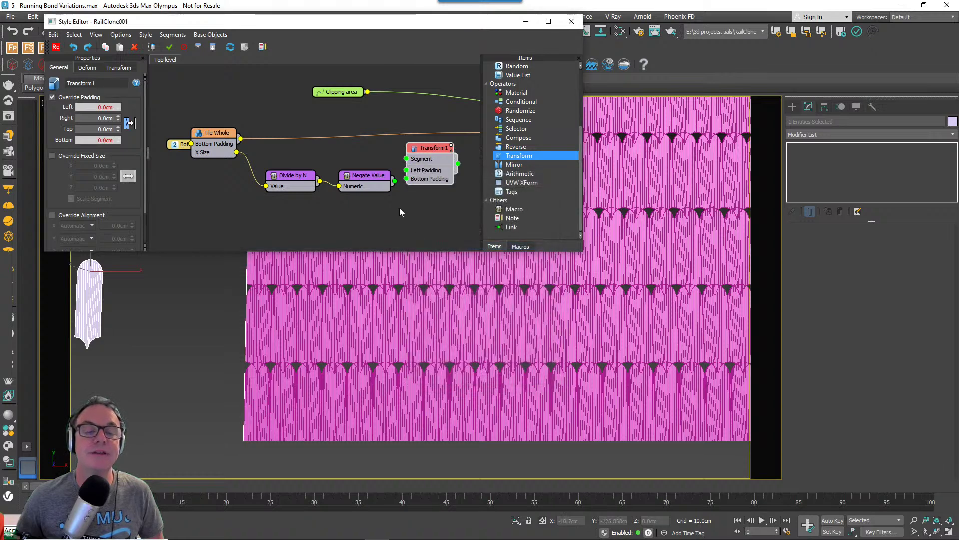
Connect Tile Whole to the Transform's Segment input and wire the Transform into the Conditional's TRUE input.
drag(241, 138, 407, 159)
middle_drag(440, 176, 377, 191)
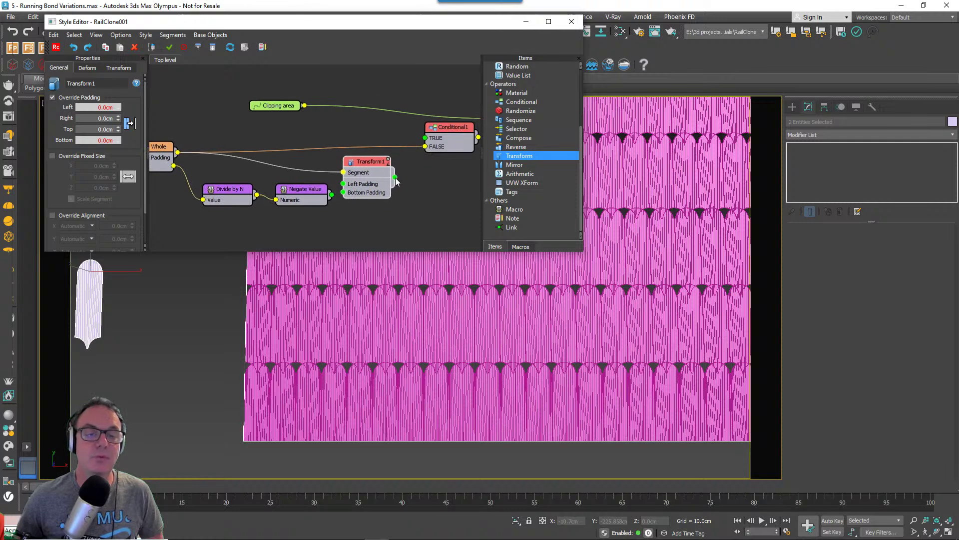
drag(395, 177, 419, 145)
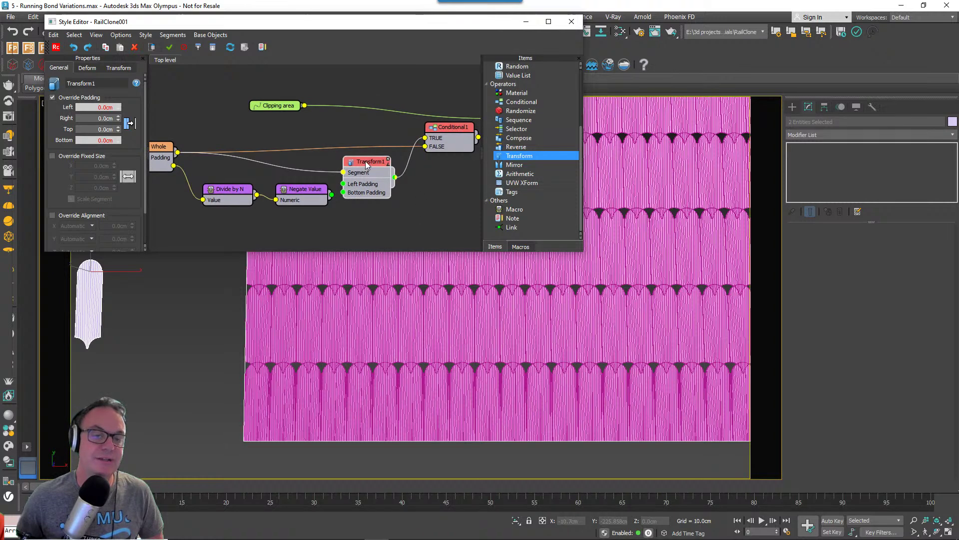
drag(367, 165, 378, 166)
drag(445, 136, 451, 146)
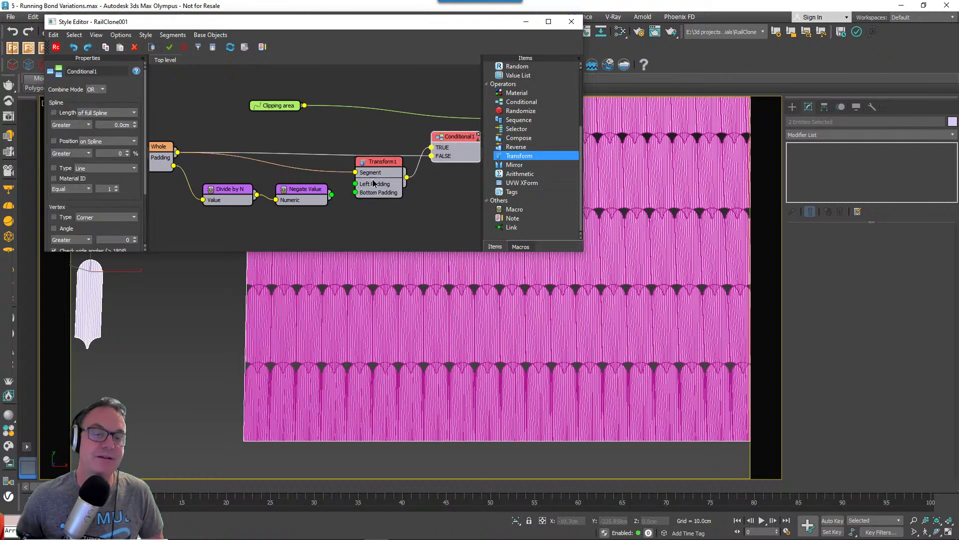
Wire the Bottom Padding node to the Transform's Bottom Padding input and the Negate Value output to its Left Padding input.
middle_drag(373, 183, 443, 166)
drag(197, 140, 273, 182)
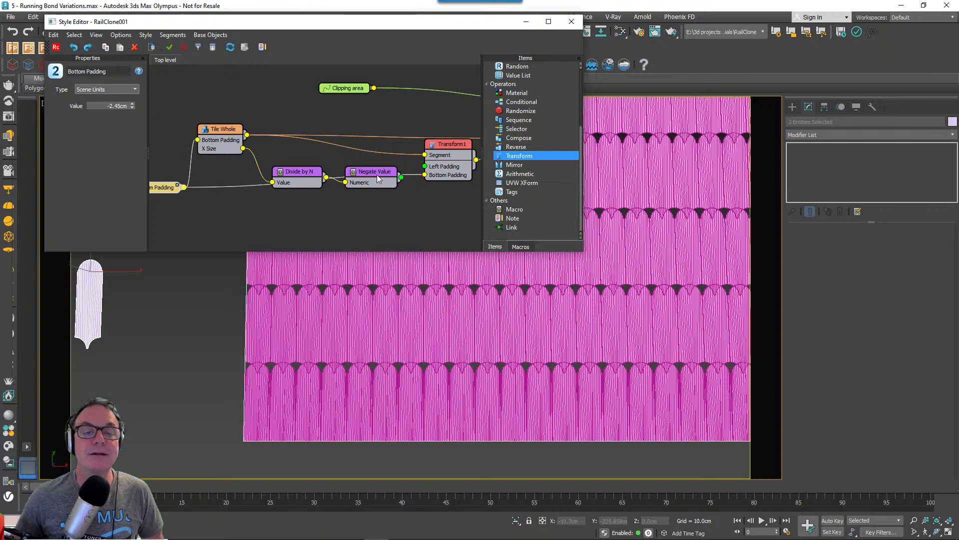
drag(376, 175, 373, 189)
drag(299, 172, 291, 191)
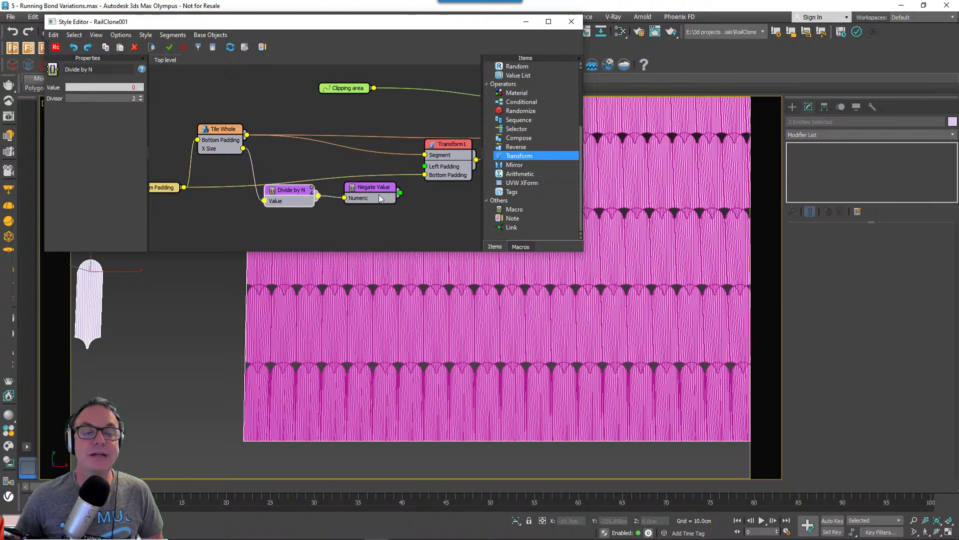
drag(400, 193, 425, 166)
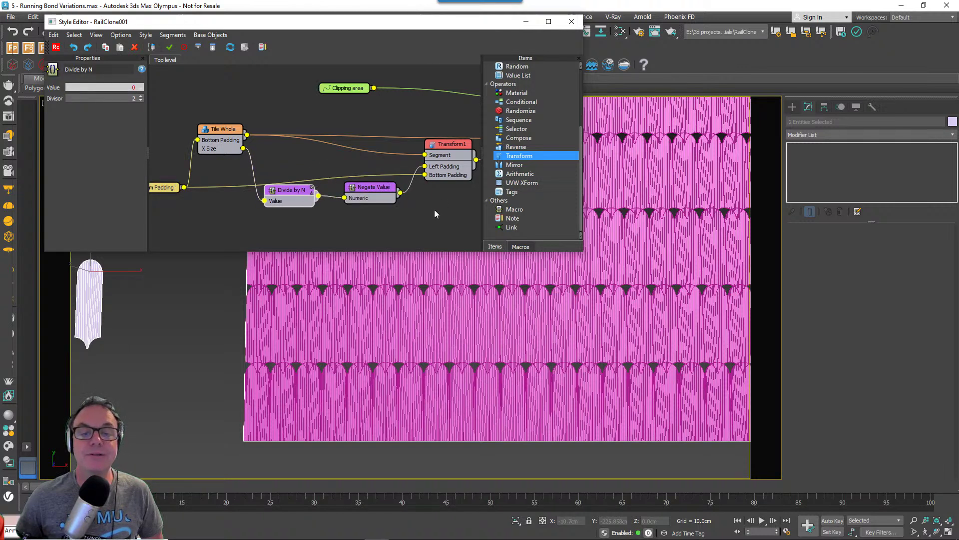
middle_drag(441, 207, 429, 209)
click(436, 146)
click(53, 99)
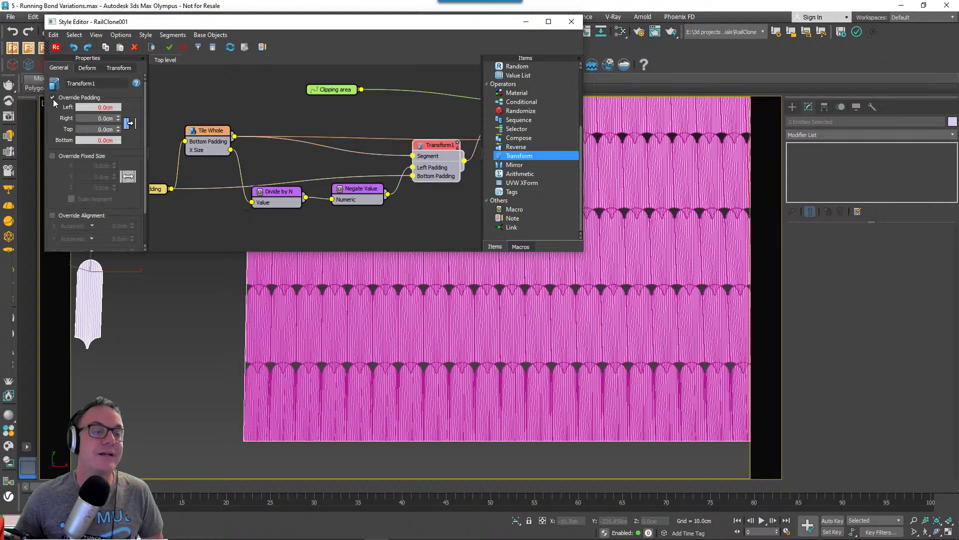
Try the AND combine mode on the Conditional operator and return it to OR.
middle_drag(478, 167, 349, 175)
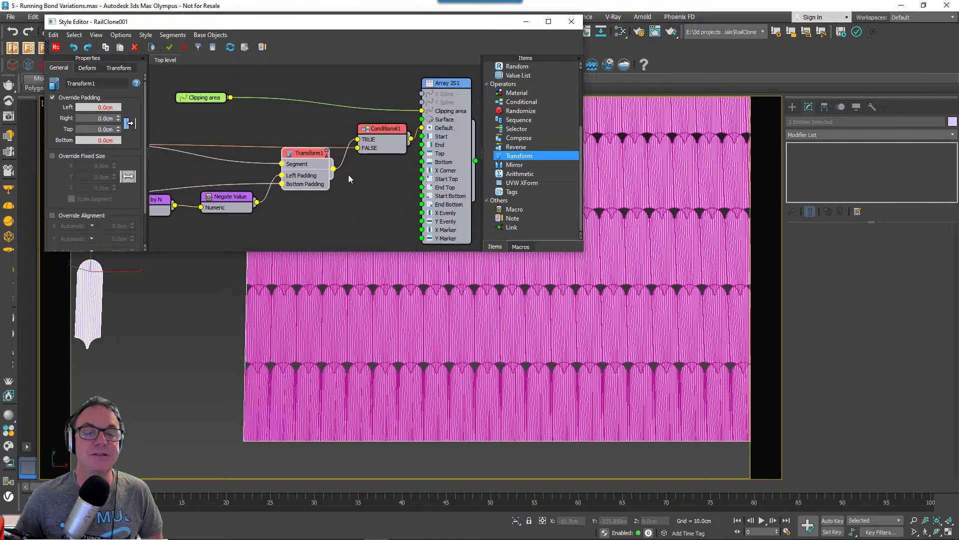
click(380, 129)
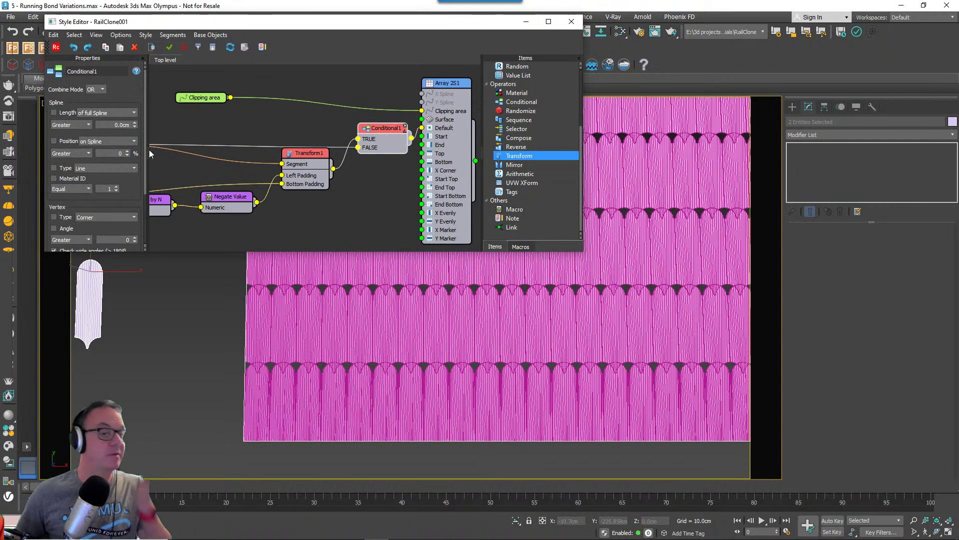
scroll(144, 149, down, 2)
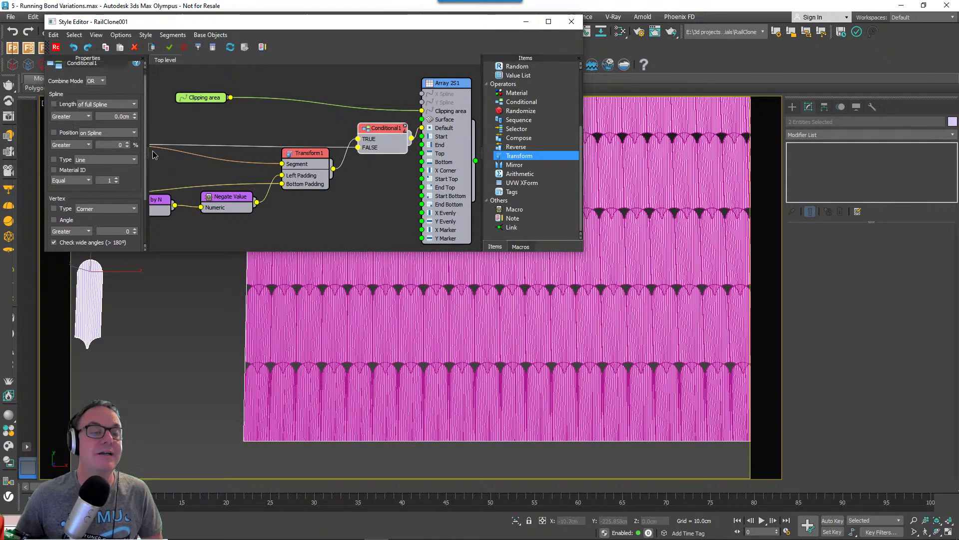
click(95, 83)
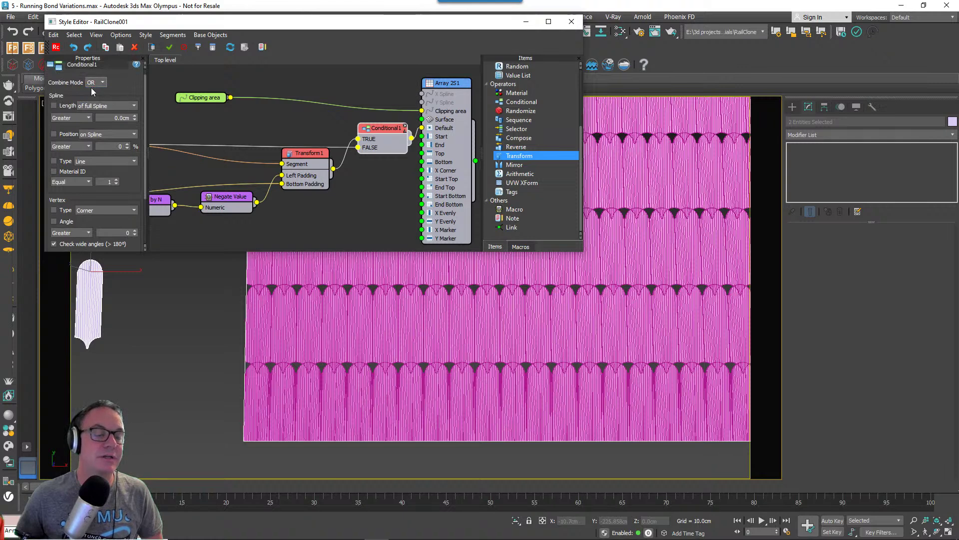
click(91, 88)
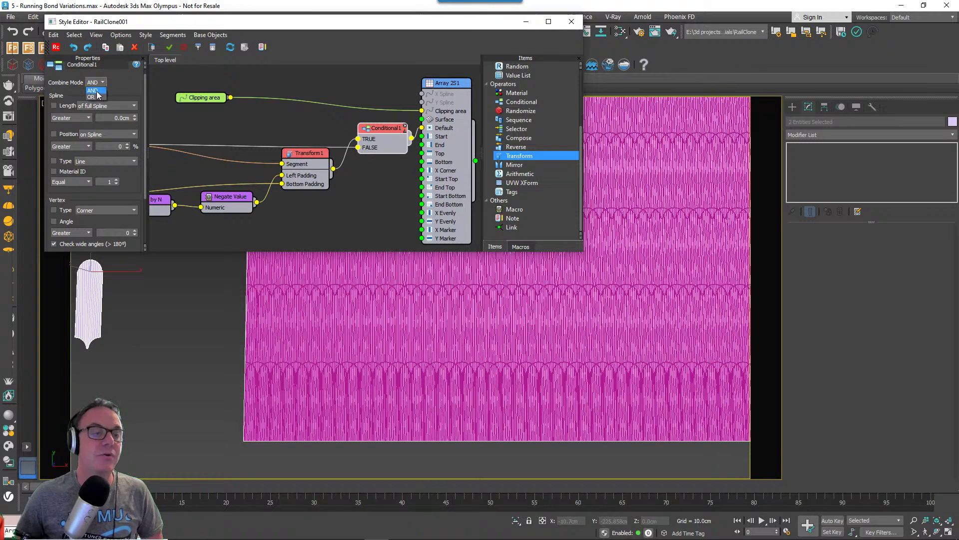
click(97, 96)
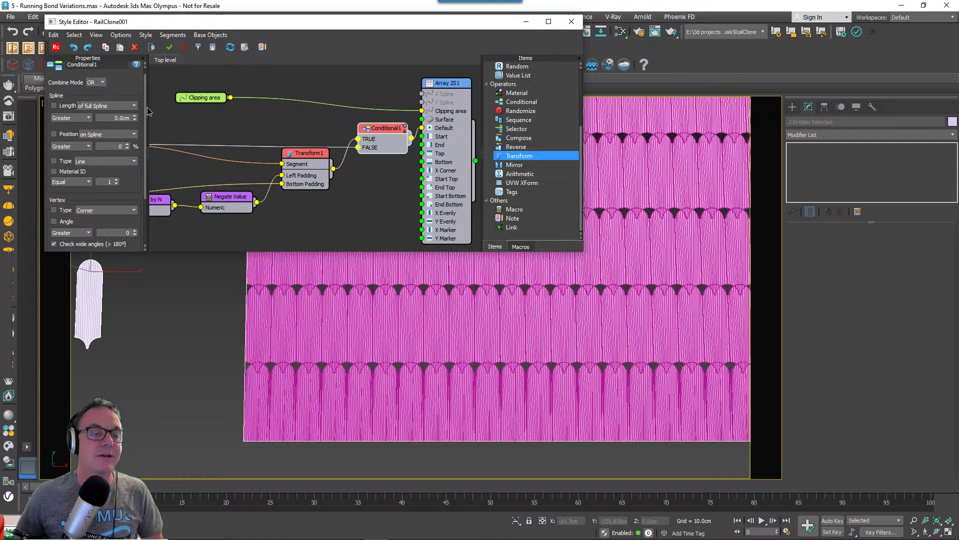
Enable the Conditional's X Counter rule as Equal to 1 and inspect the first tile of each row.
drag(147, 111, 152, 174)
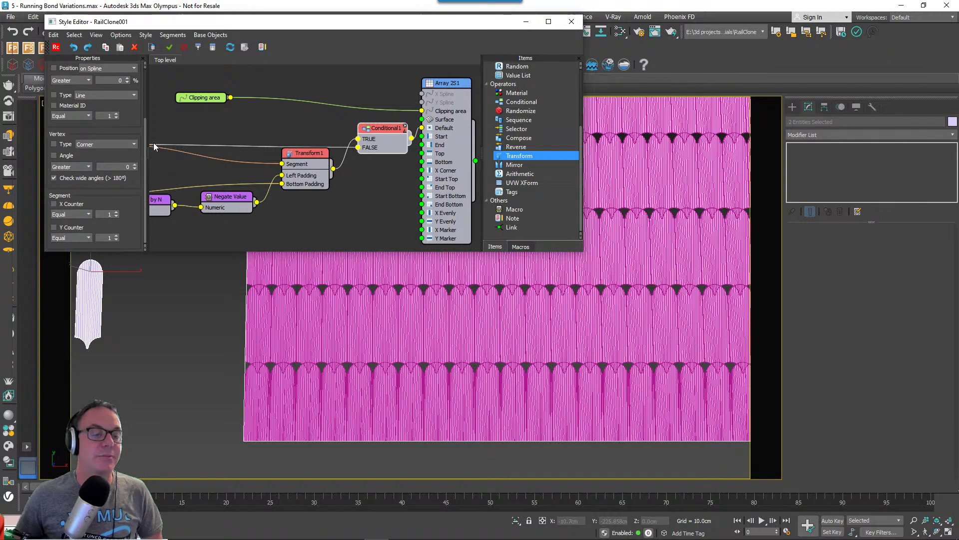
click(55, 204)
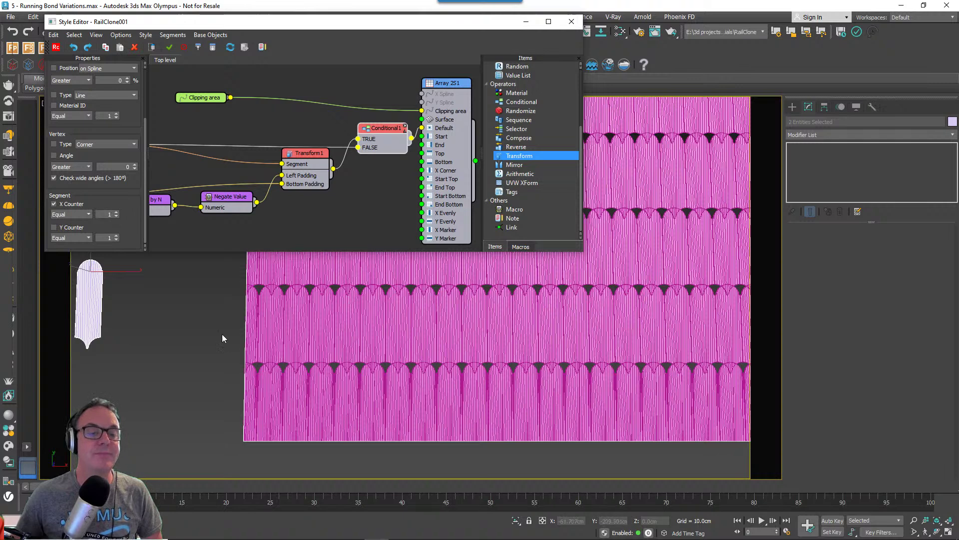
middle_drag(343, 410, 360, 434)
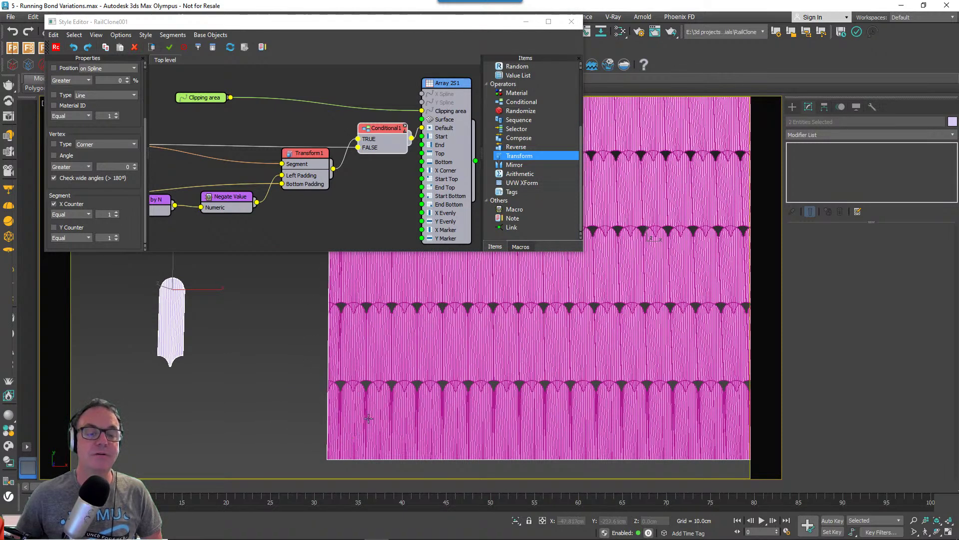
drag(313, 186, 310, 188)
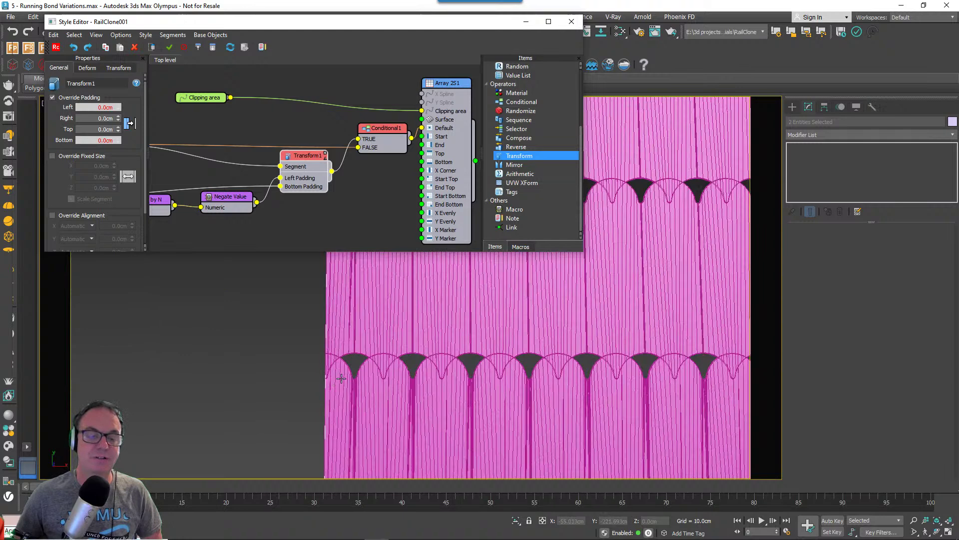
scroll(359, 399, down, 5)
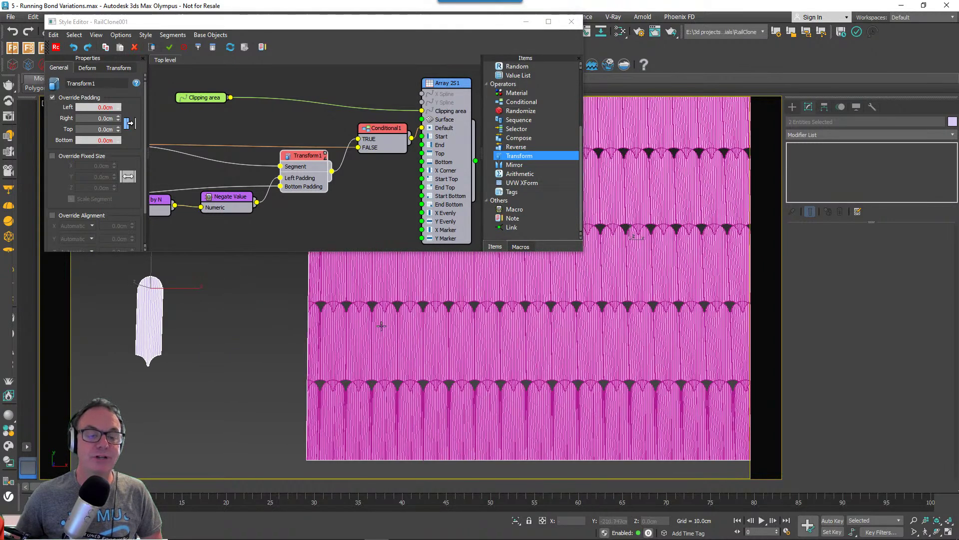
Enable the Conditional's Y Counter rule and set it to Multiple of 2.
click(386, 128)
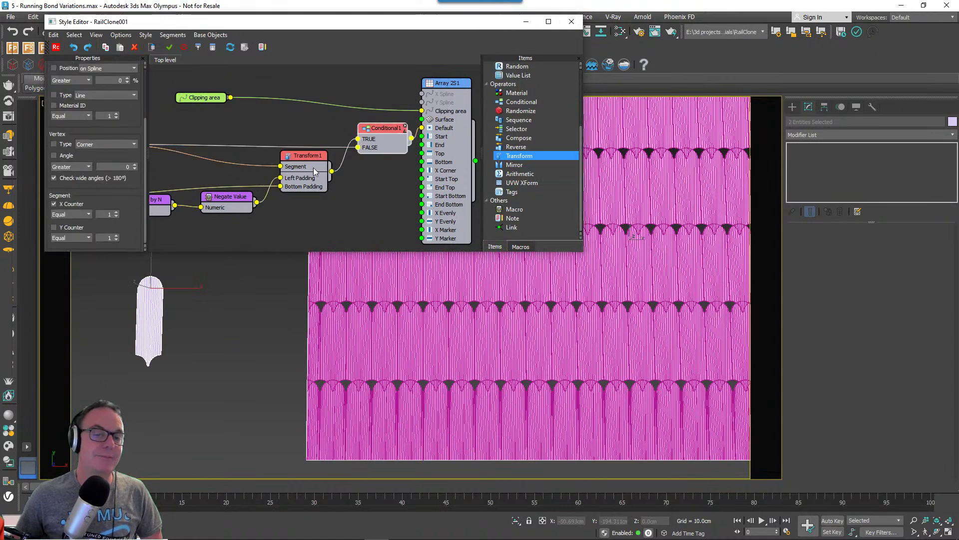
click(67, 228)
click(67, 236)
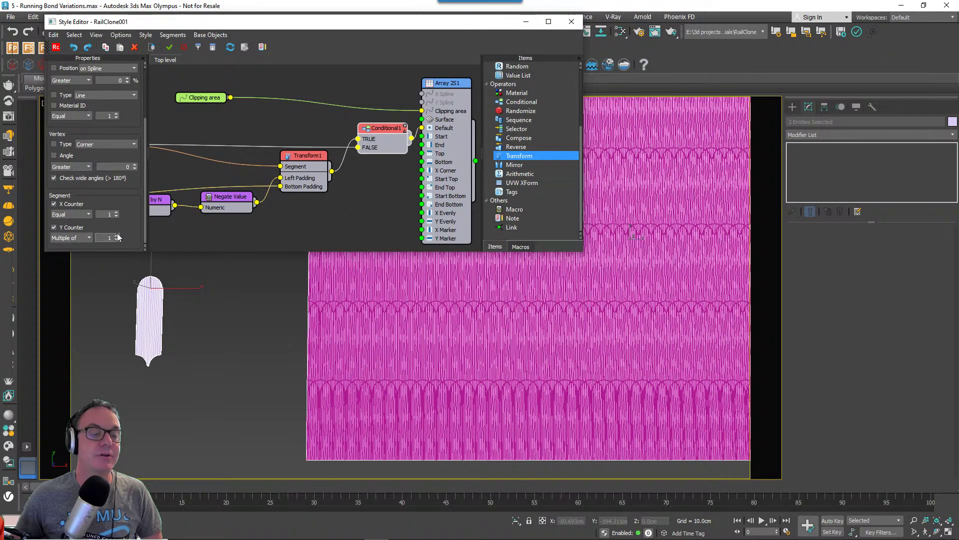
click(117, 234)
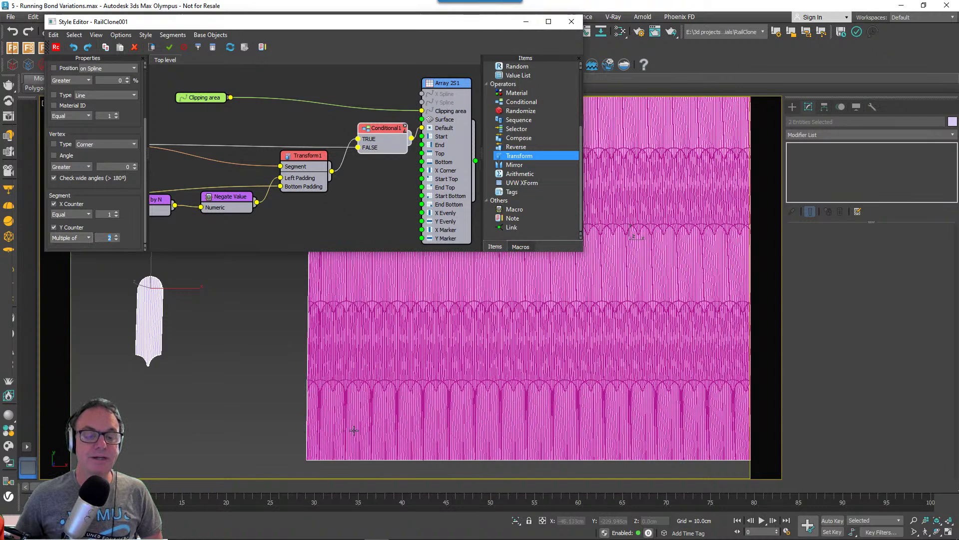
scroll(394, 403, up, 3)
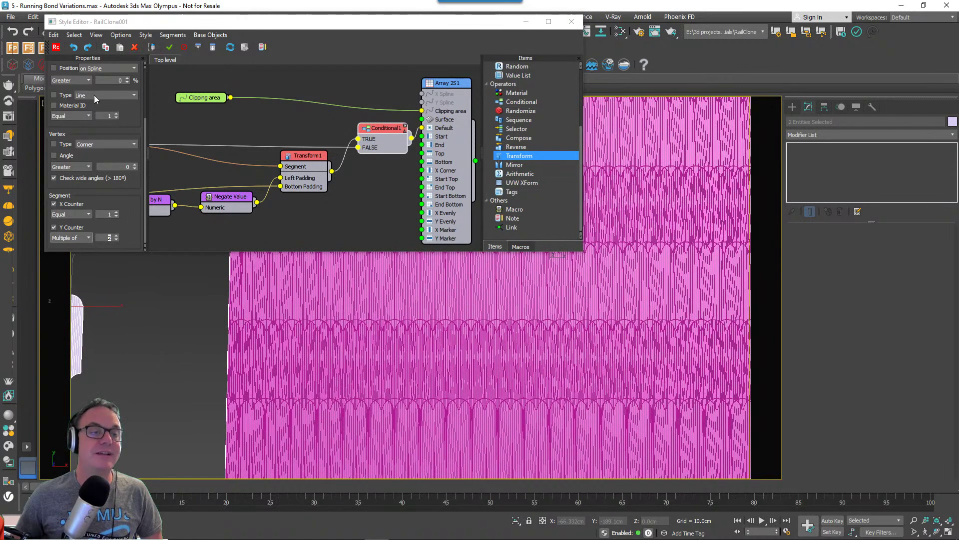
Review the Transform's padding settings and the Conditional's combine mode, leaving it at OR.
drag(146, 142, 143, 80)
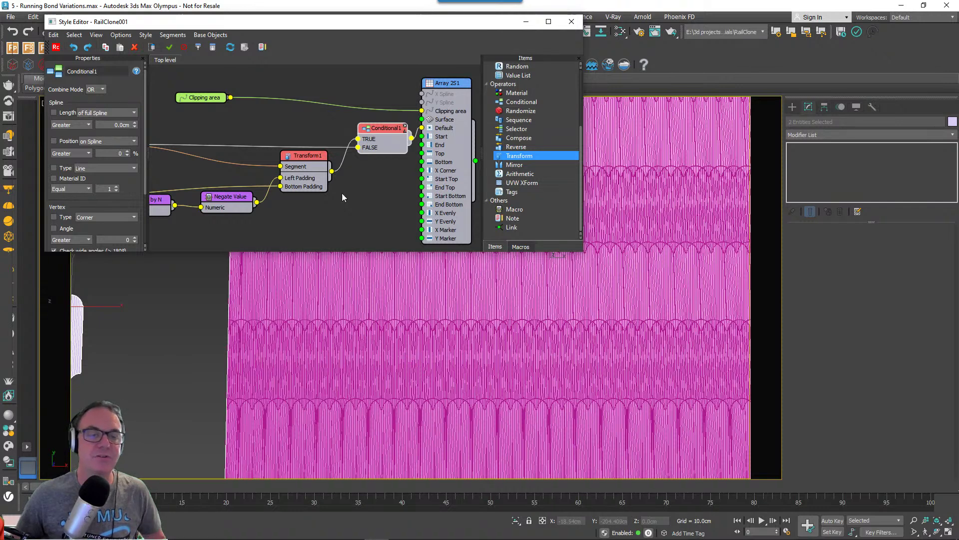
drag(304, 166, 301, 167)
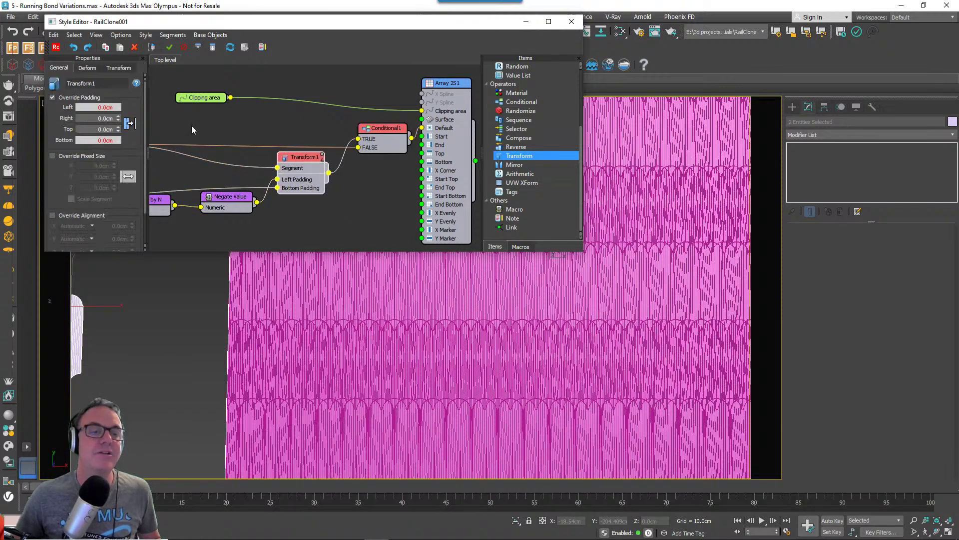
drag(385, 128, 386, 127)
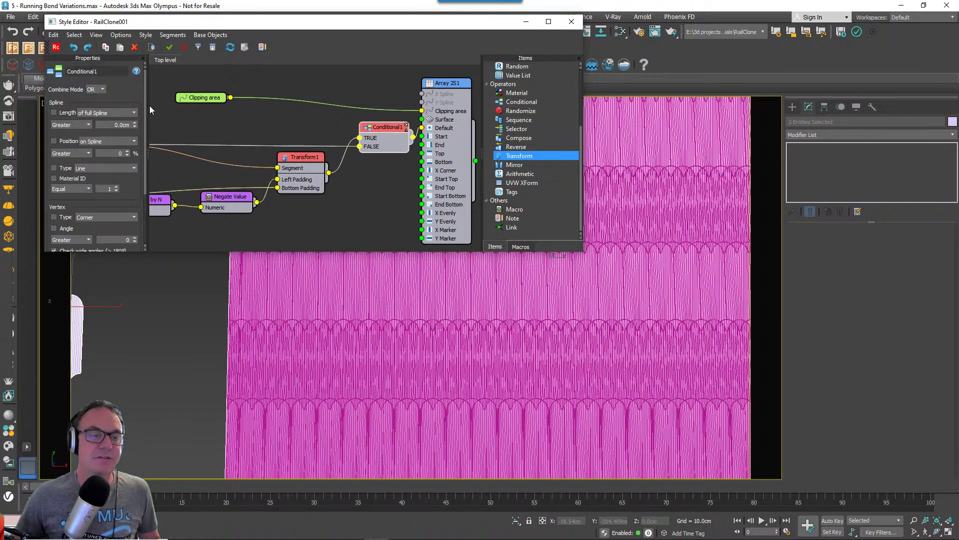
click(96, 89)
click(92, 103)
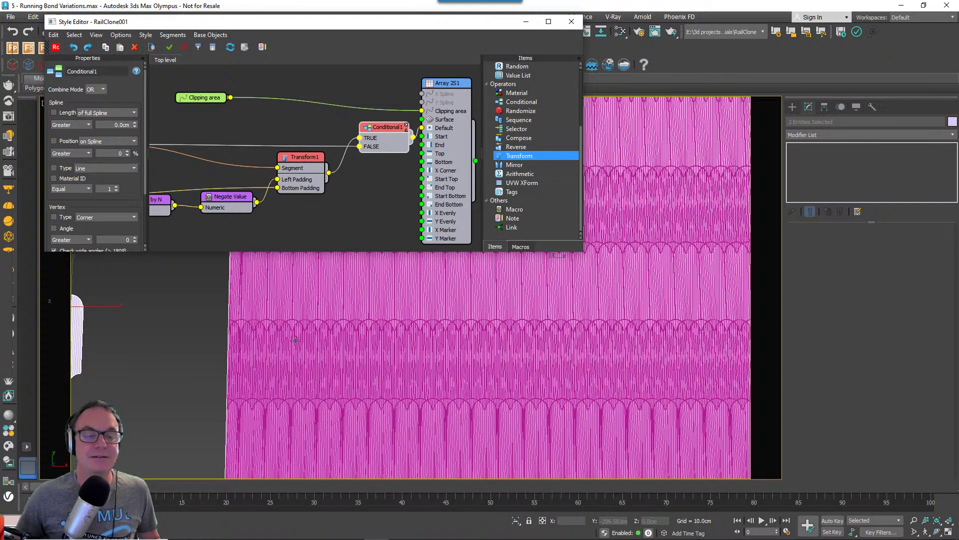
Set the Conditional operator's Combine Mode to AND and inspect the alternating tile rows across the array.
click(93, 96)
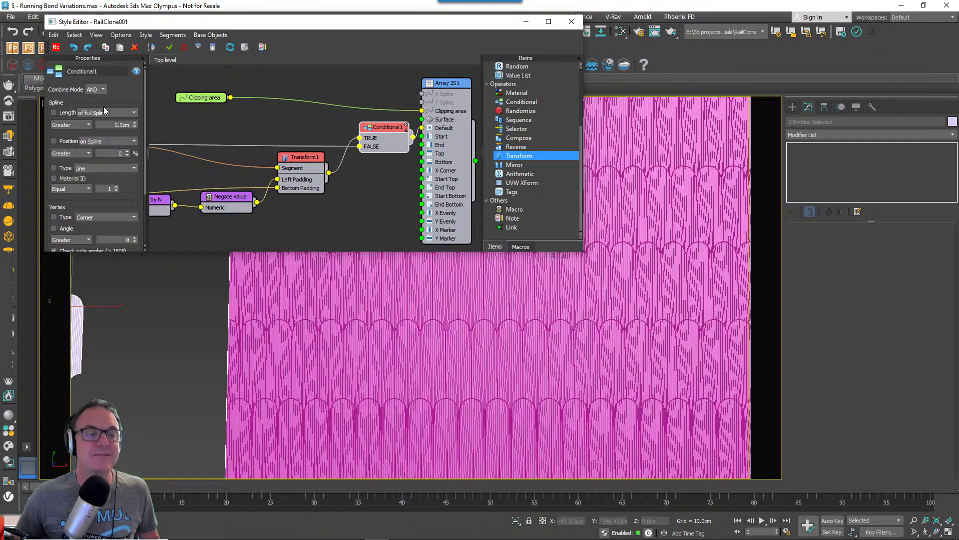
middle_drag(437, 382, 374, 341)
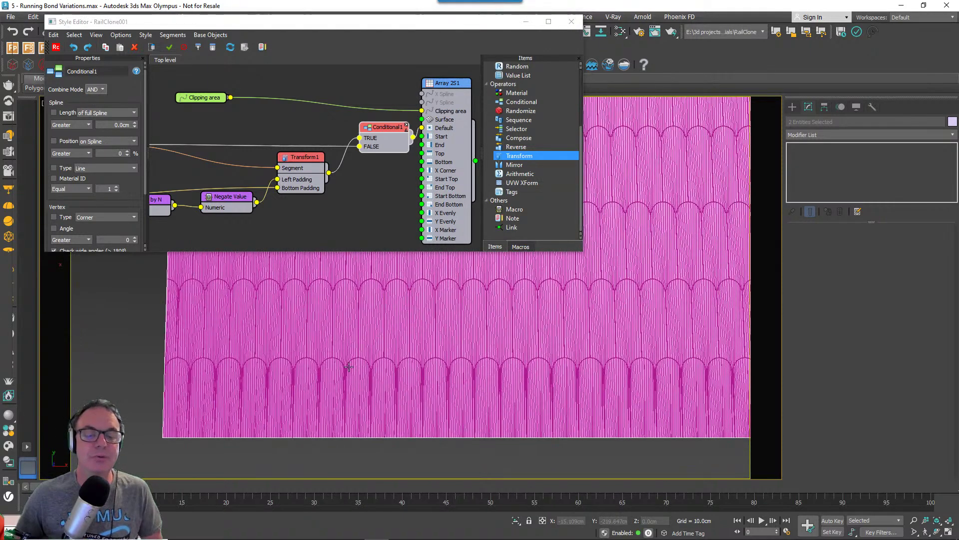
middle_drag(343, 371, 427, 376)
middle_drag(246, 386, 244, 404)
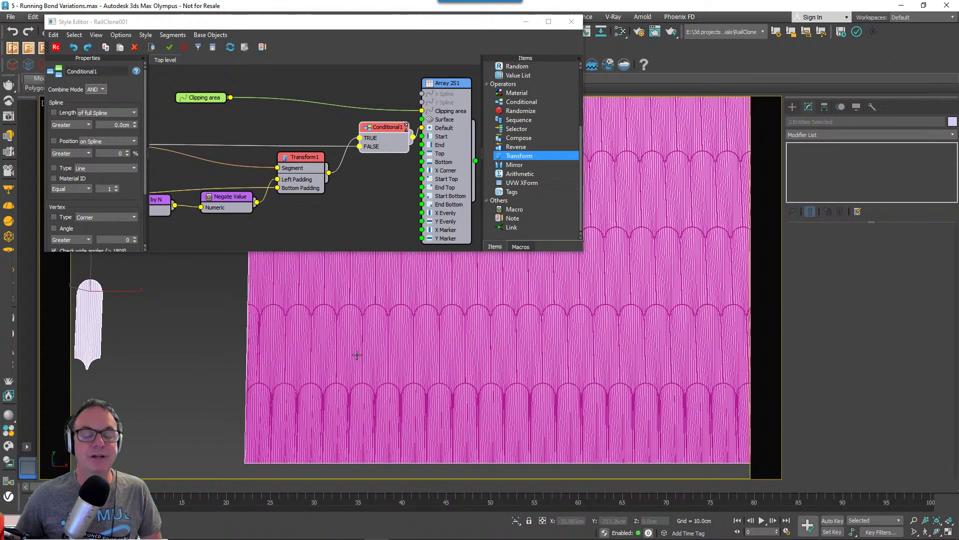
middle_drag(354, 354, 329, 371)
scroll(282, 409, down, 3)
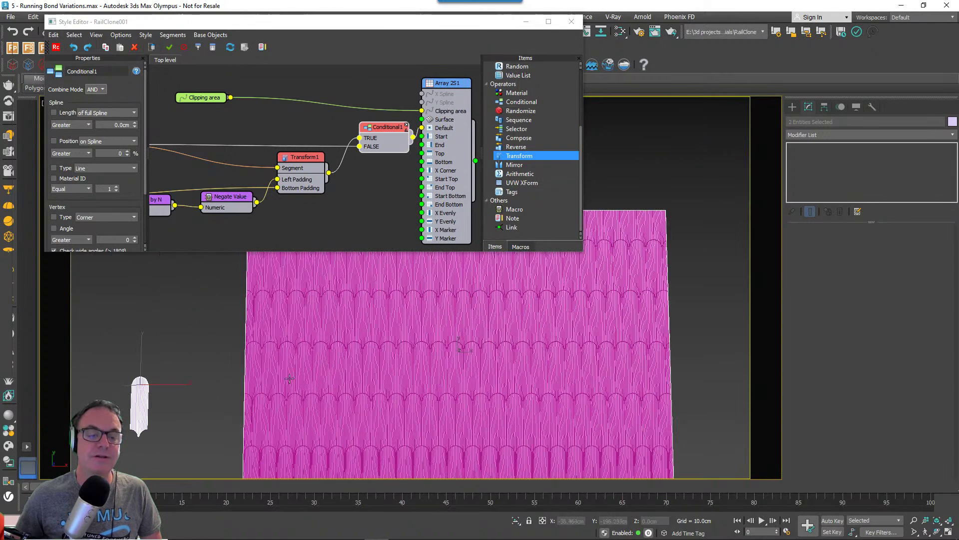
scroll(270, 395, up, 4)
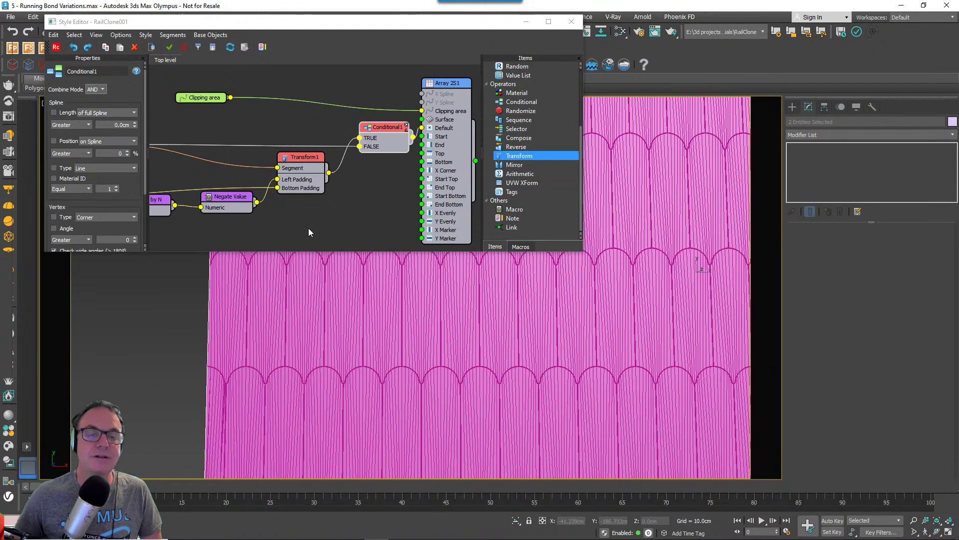
Move the Conditional node closer to the Transform node in the graph and close the Style Editor.
middle_drag(296, 210, 272, 177)
scroll(244, 118, down, 3)
middle_drag(197, 117, 335, 174)
scroll(509, 355, down, 4)
middle_drag(601, 391, 434, 365)
scroll(411, 398, up, 4)
scroll(411, 398, down, 4)
scroll(420, 140, up, 4)
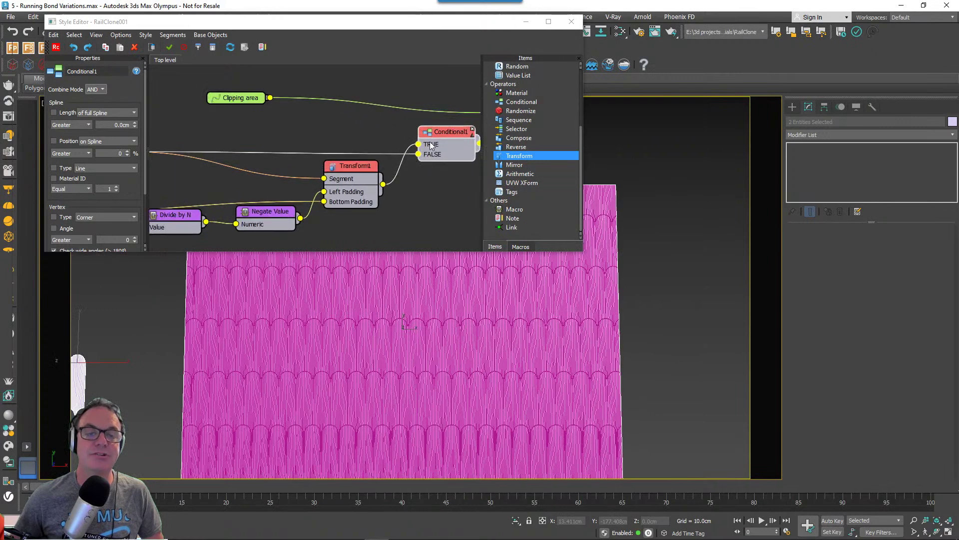
drag(420, 140, 413, 142)
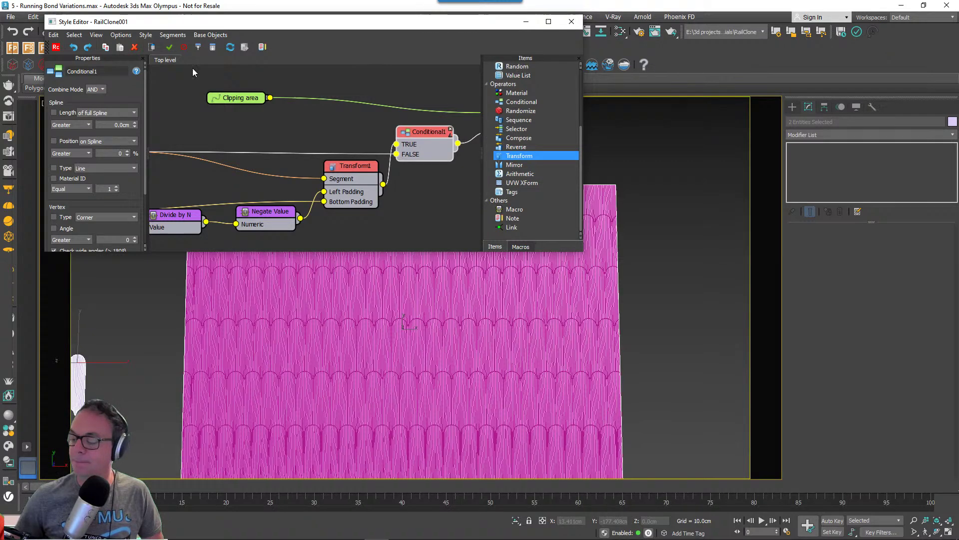
click(571, 22)
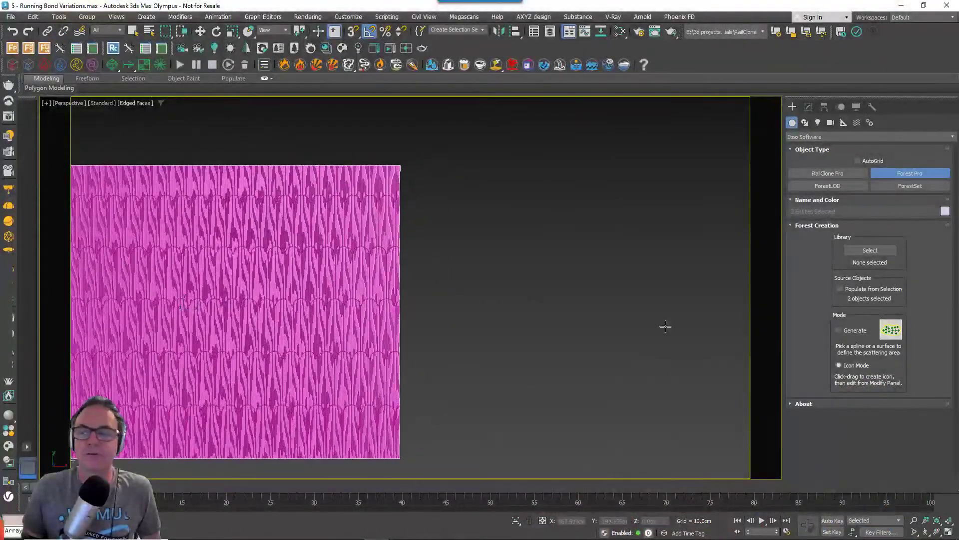
Create a Forest Pro object in Icon Mode in the empty area beside the tiled array and collapse its Distribution settings.
drag(540, 313, 601, 360)
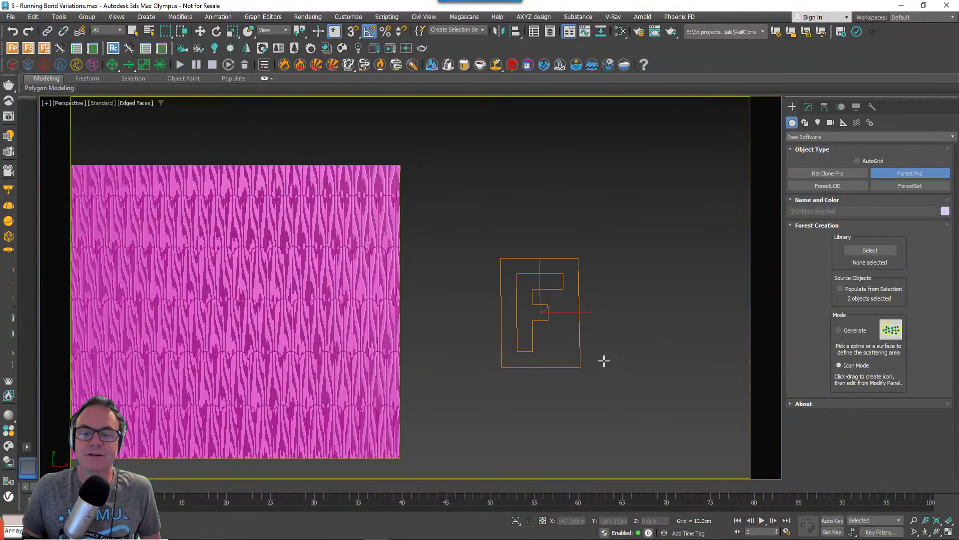
click(808, 107)
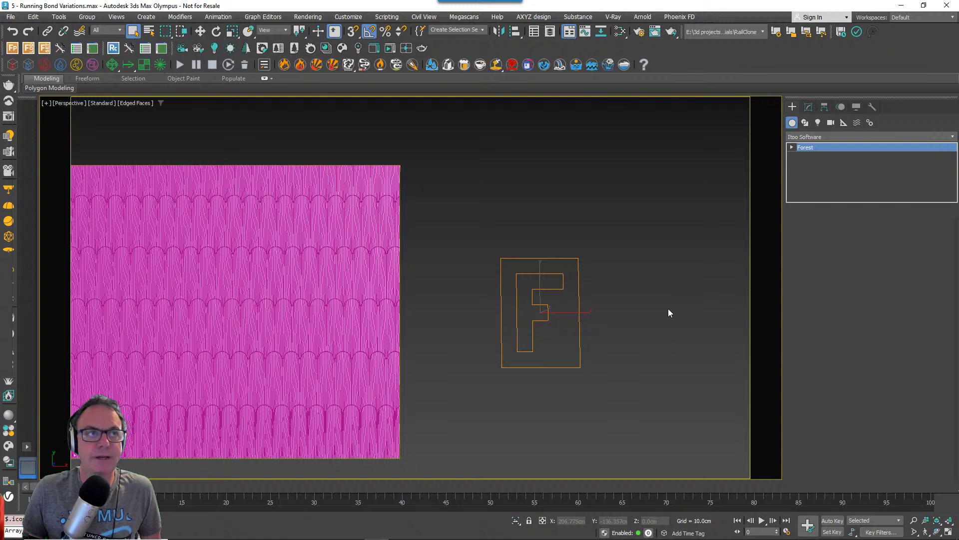
click(628, 301)
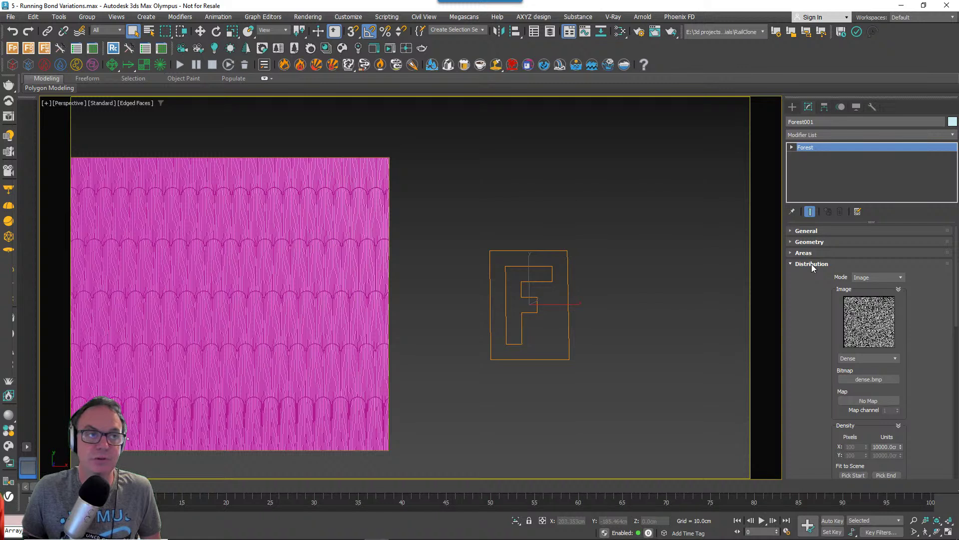
click(812, 264)
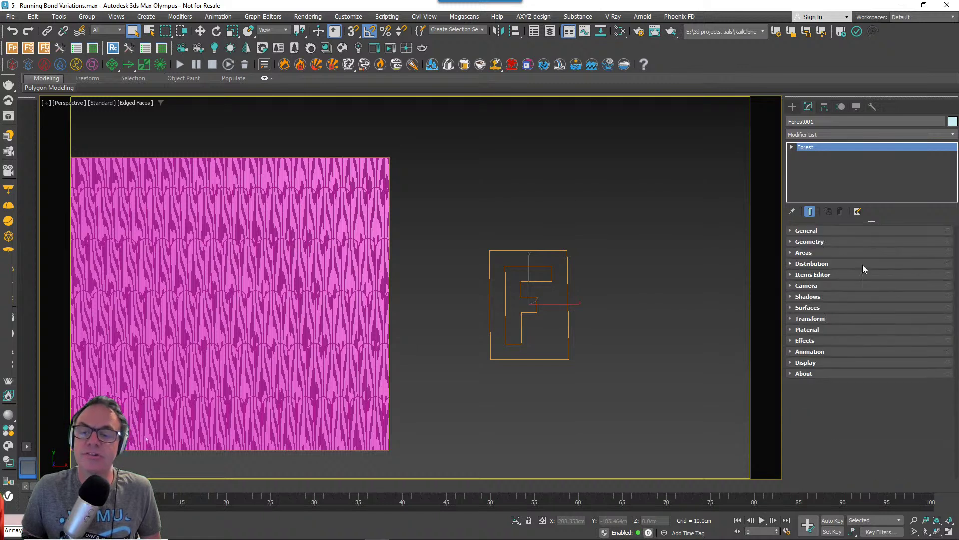
Review the Forest object's Material tint and color correction settings, and check the Material Optimizer without running it.
click(807, 330)
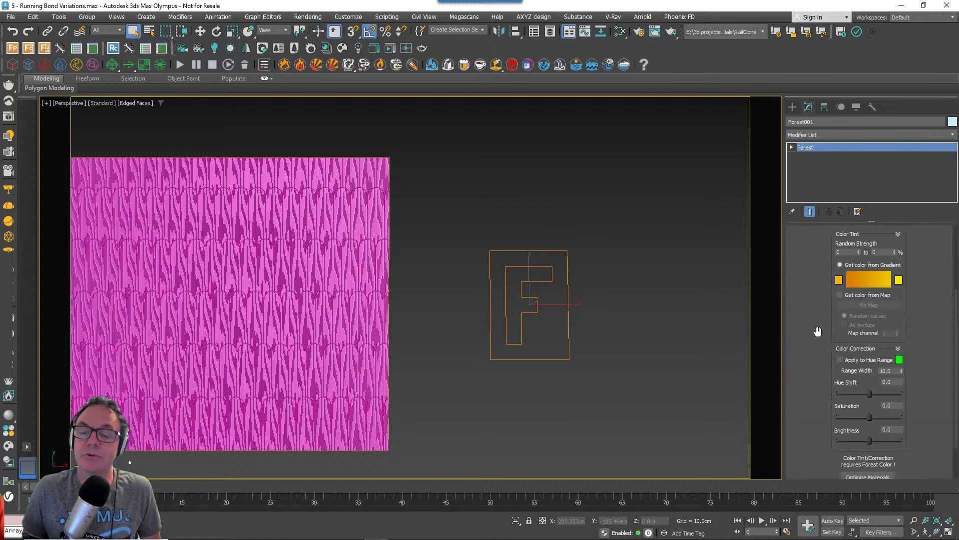
scroll(820, 329, down, 2)
scroll(820, 287, down, 3)
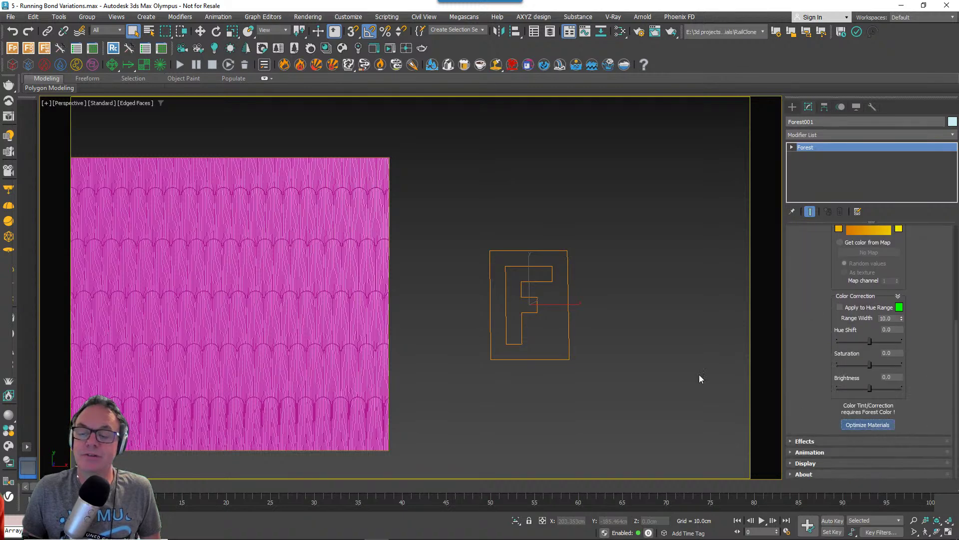
drag(447, 171, 373, 160)
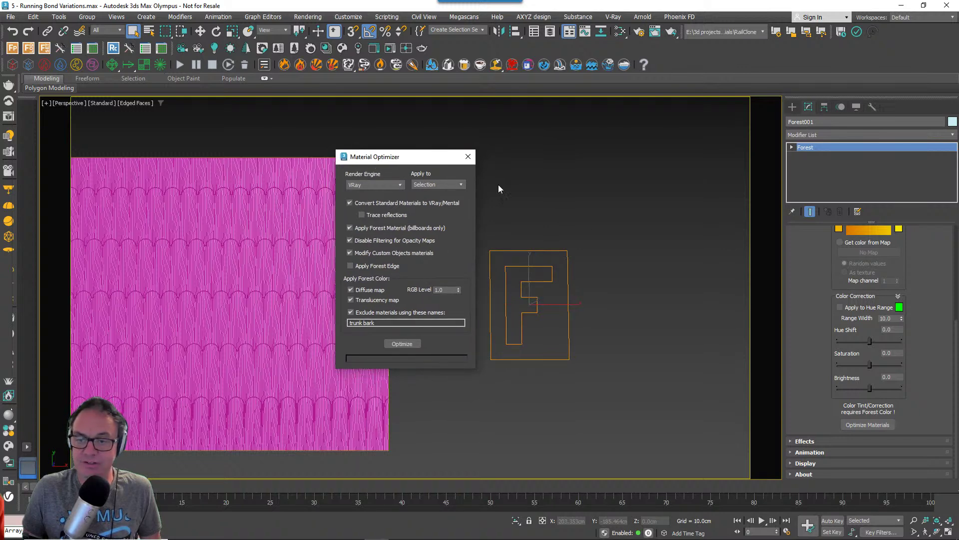
click(468, 156)
Review the Forest object's Areas settings, including the distribution map, falloff and boundary checking options.
scroll(814, 392, up, 5)
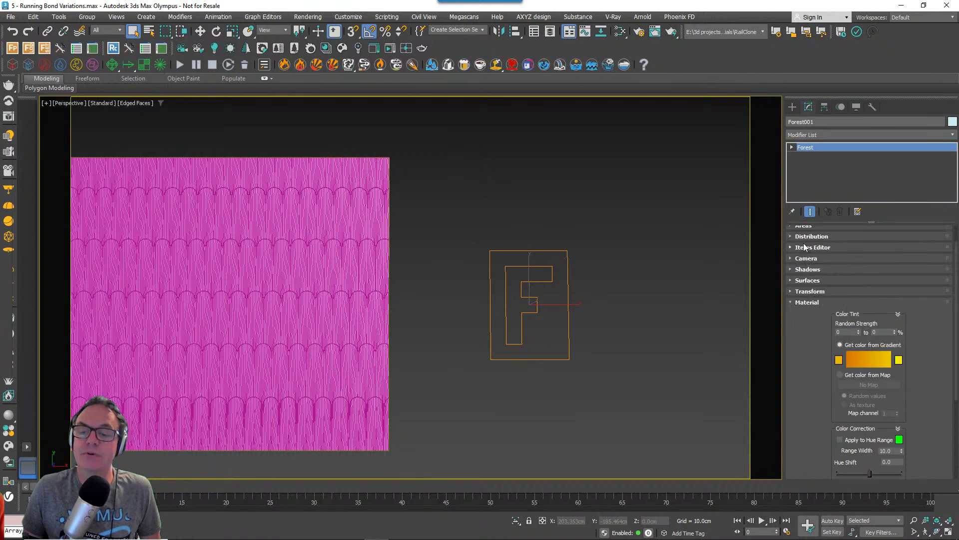
click(811, 301)
click(810, 261)
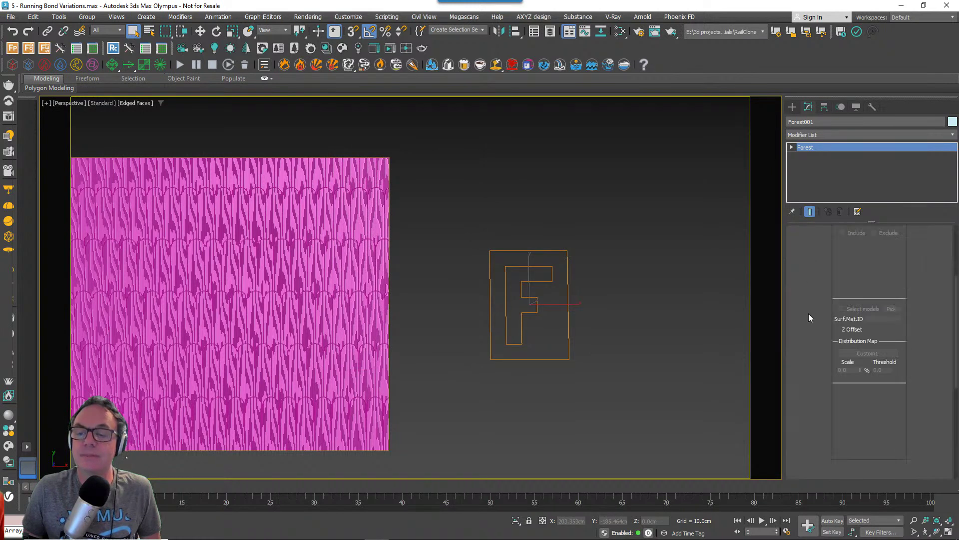
mouse_move(810, 315)
mouse_down()
mouse_move(814, 377)
mouse_move(814, 267)
mouse_up()
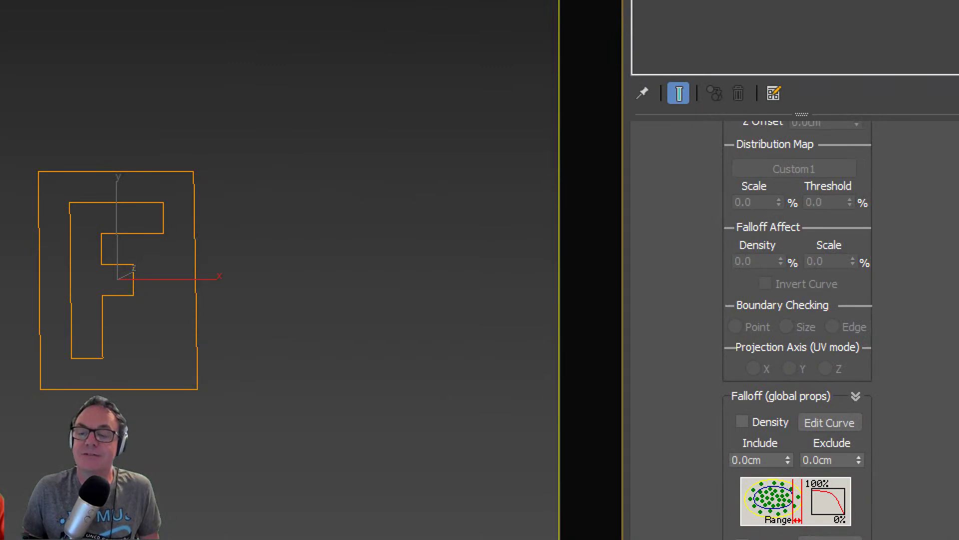
drag(874, 345, 812, 345)
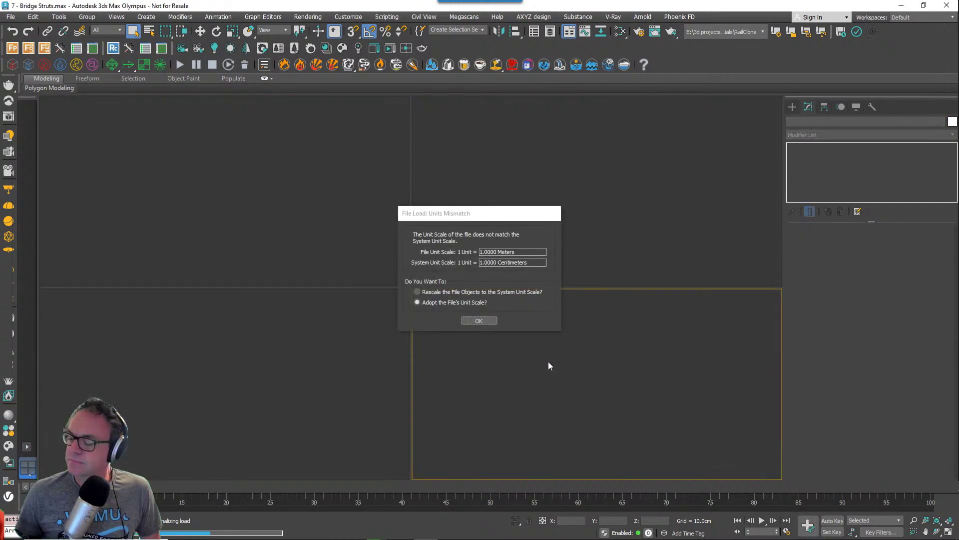
Load 7 - Bridge Struts.max adopting the file's unit scale, and examine the red struts spanning the two curves.
click(494, 321)
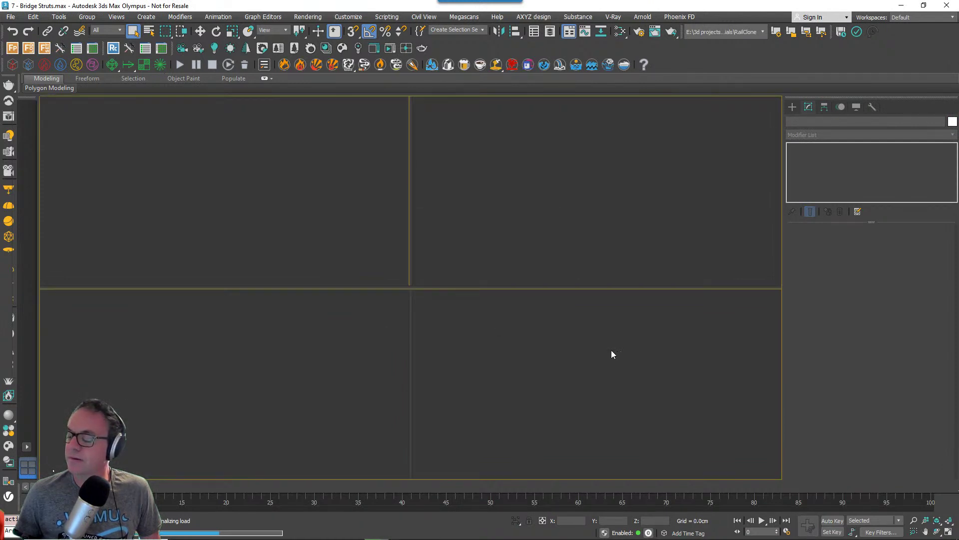
click(605, 363)
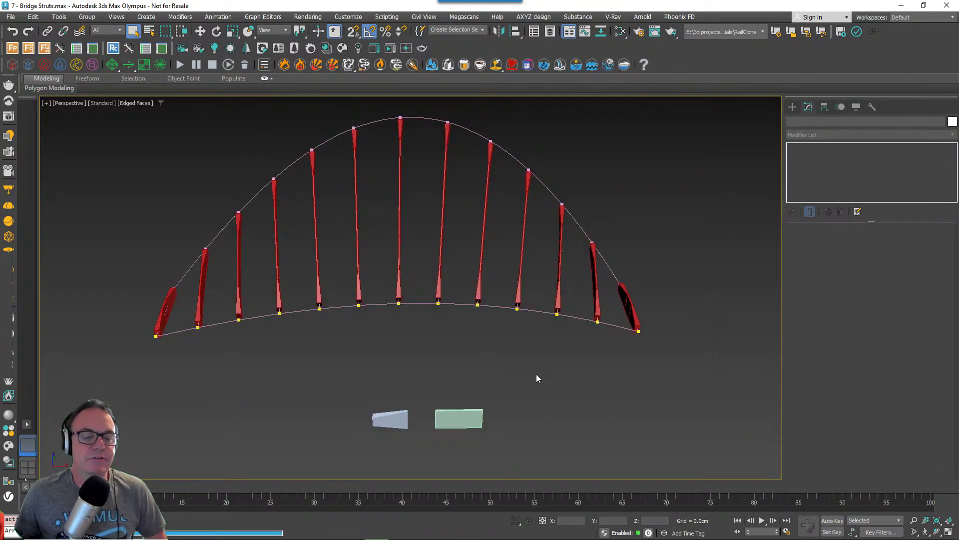
alt+middle_drag(390, 353, 597, 323)
scroll(446, 326, up, 3)
scroll(440, 329, down, 1)
middle_drag(435, 334, 487, 366)
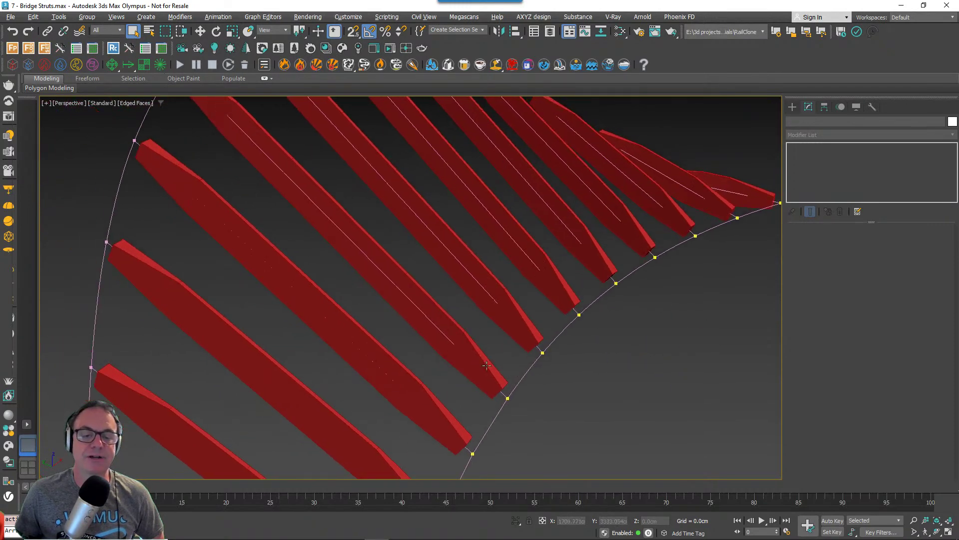
middle_drag(264, 170, 266, 231)
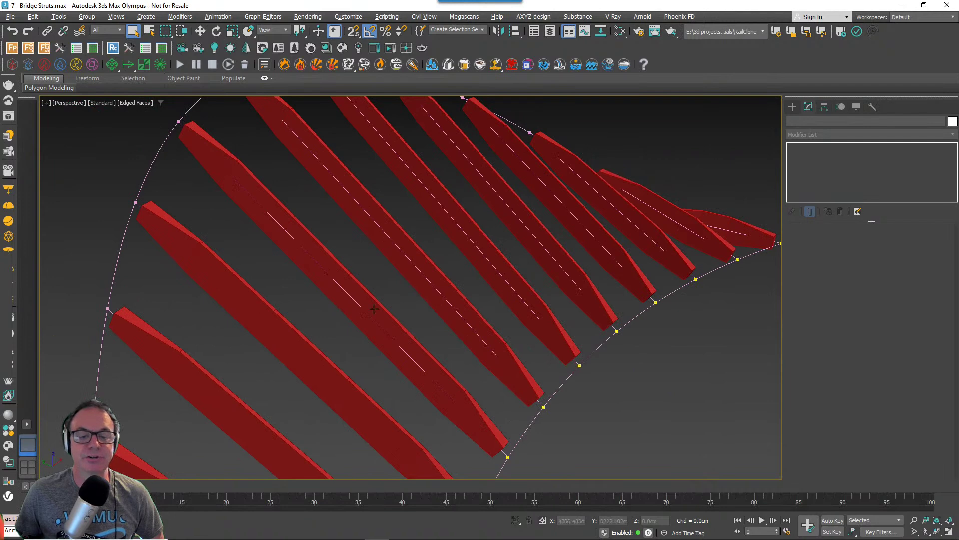
scroll(421, 365, down, 2)
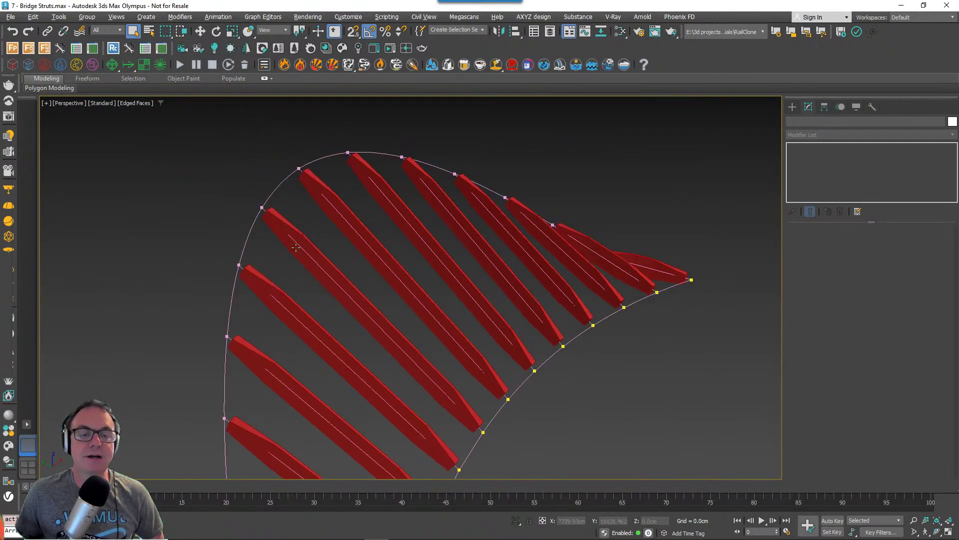
Move the middle vertex of the upper arch spline up and outward to about Y 15031, Z 7773, and leave vertex editing.
click(275, 193)
click(810, 173)
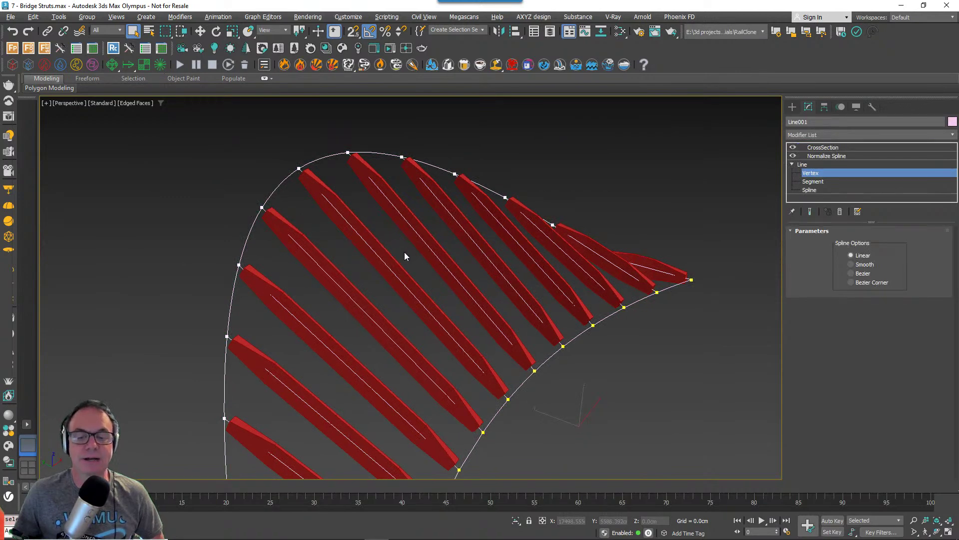
scroll(403, 257, down, 2)
key(w)
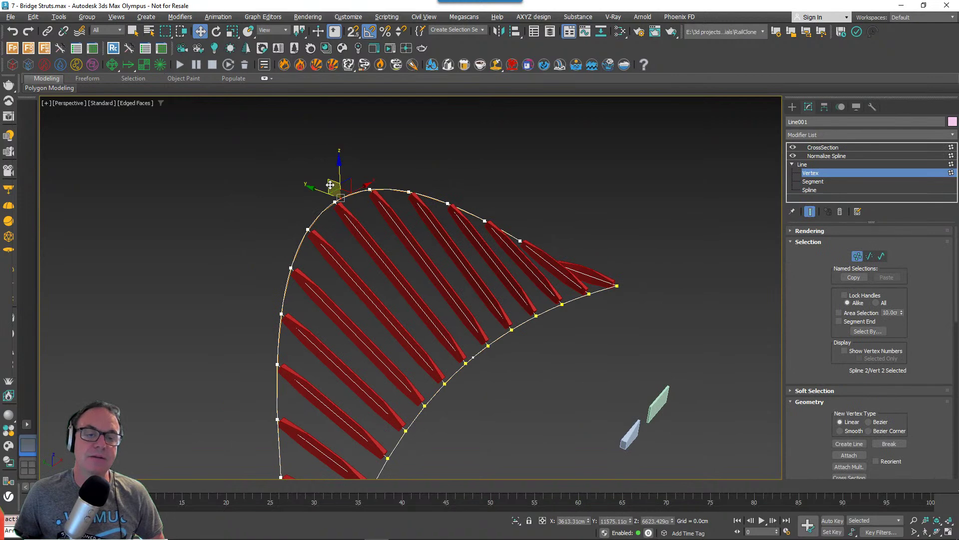
drag(331, 184, 283, 148)
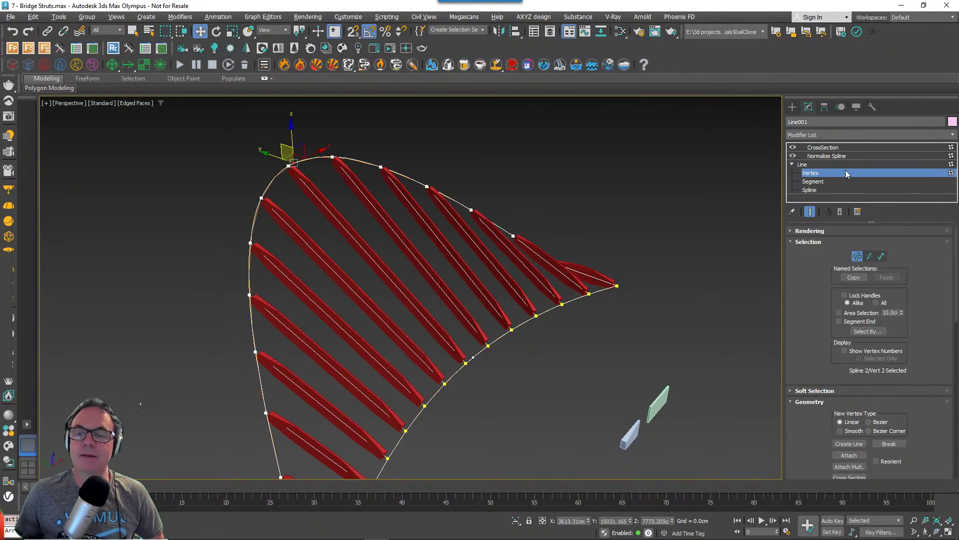
click(846, 171)
Draw a new straight three-vertex spline line in the empty area in front of the bridge struts.
middle_drag(637, 383, 388, 322)
scroll(388, 322, down, 3)
middle_drag(473, 334, 573, 345)
alt+middle_drag(574, 344, 500, 265)
click(792, 107)
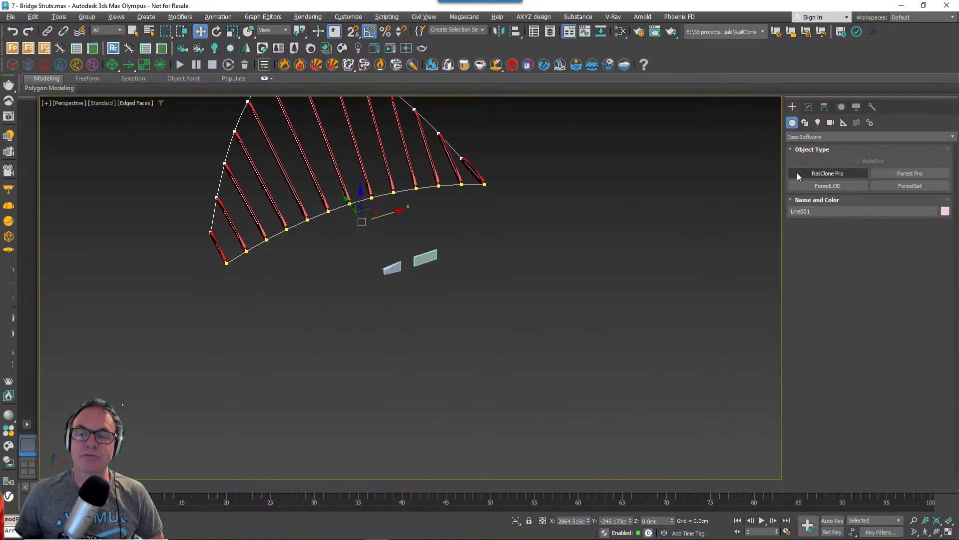
click(804, 123)
click(817, 185)
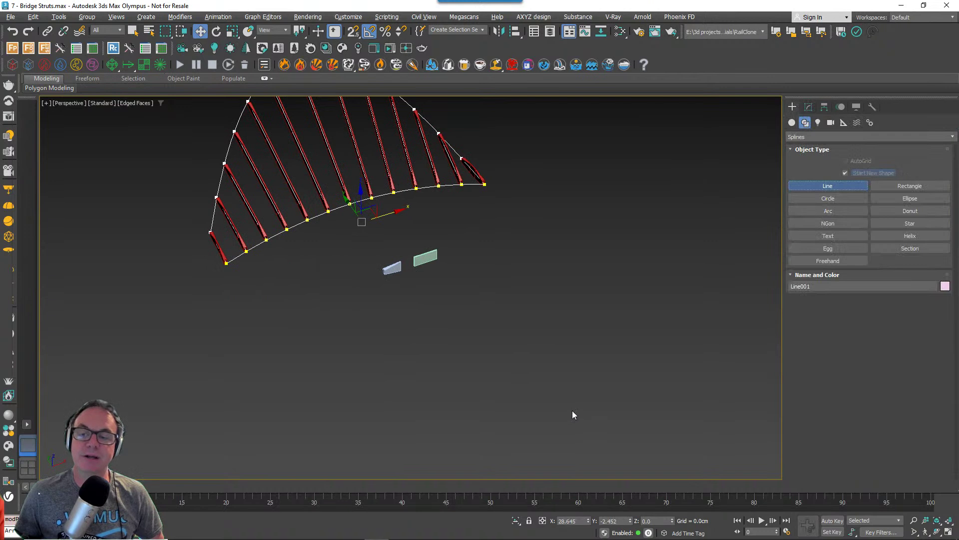
click(356, 441)
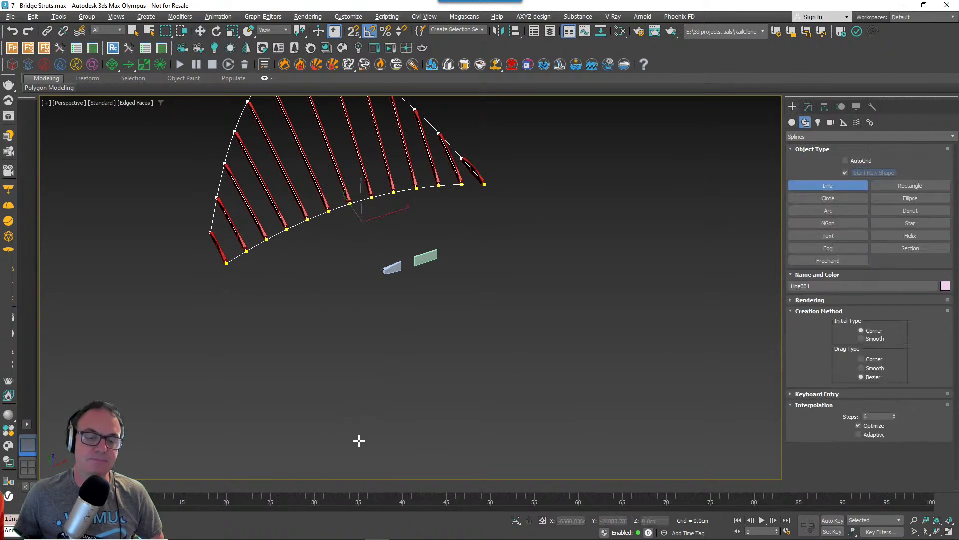
click(488, 390)
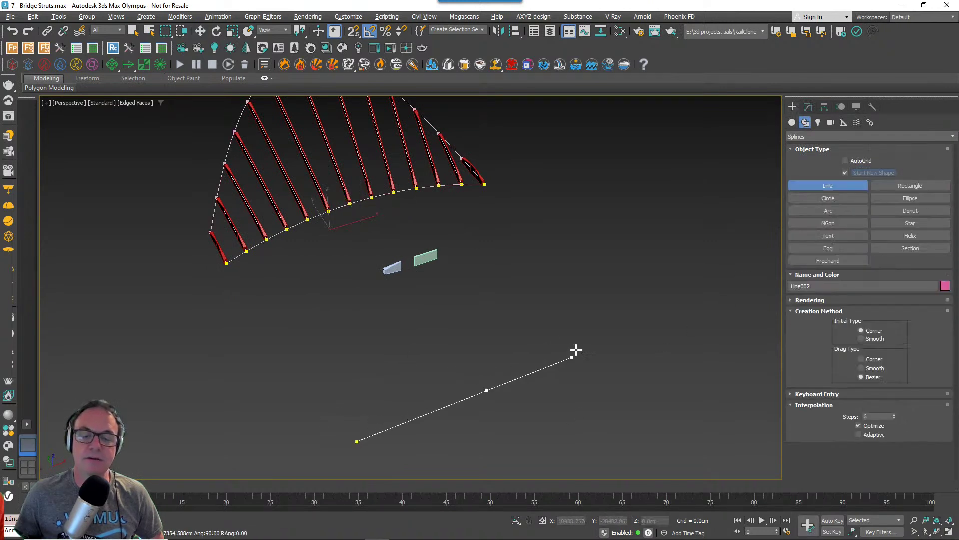
click(592, 340)
right_click(653, 403)
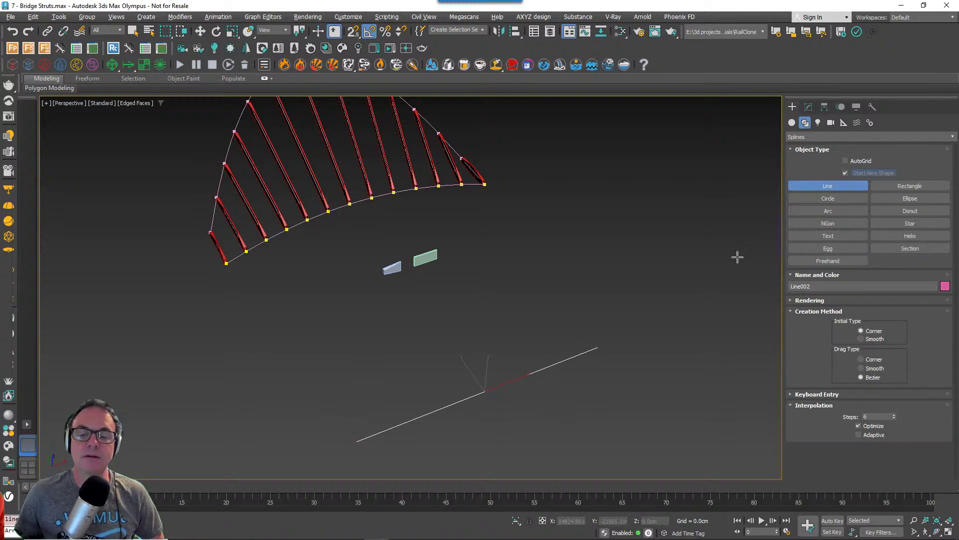
Select all three vertices of the new line and convert them to smooth vertices.
click(808, 106)
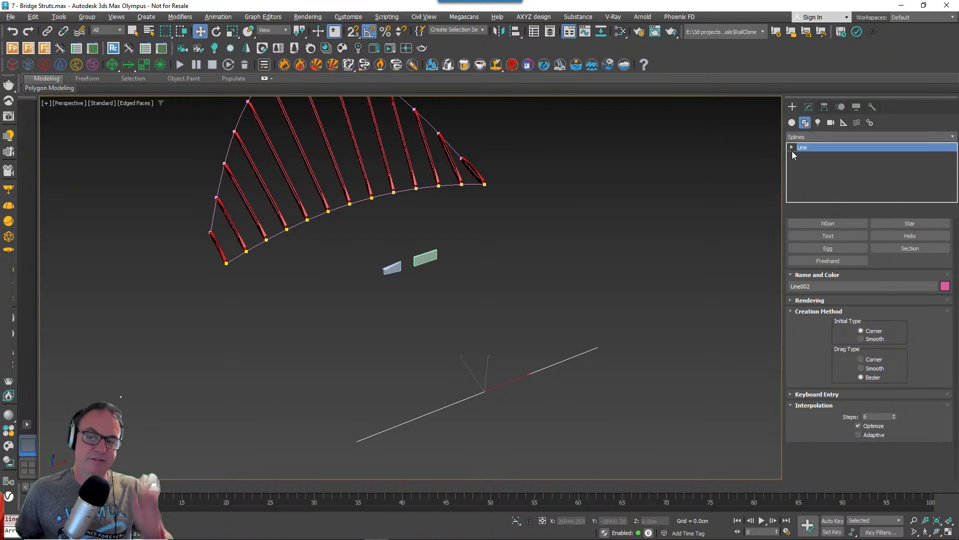
click(791, 148)
click(808, 157)
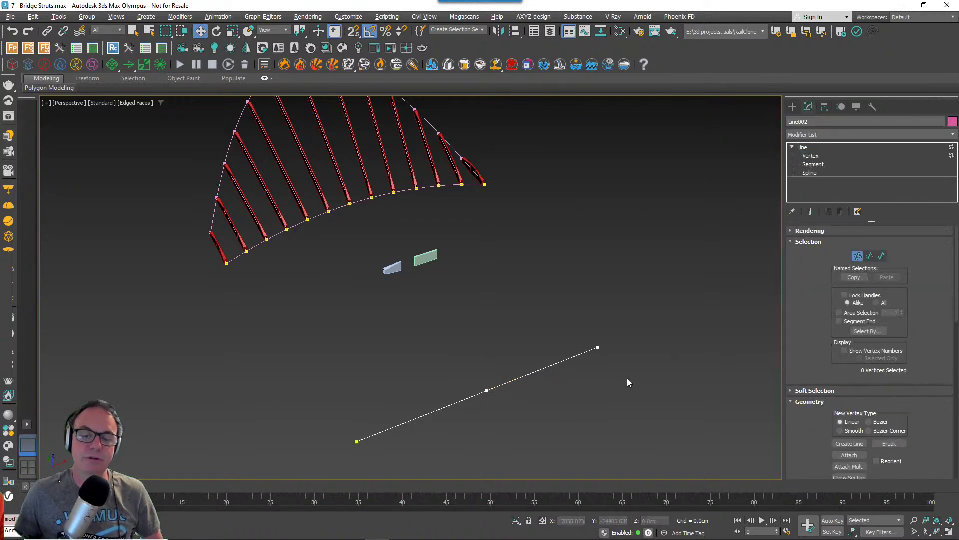
middle_drag(628, 378, 625, 370)
key(ctrl+a)
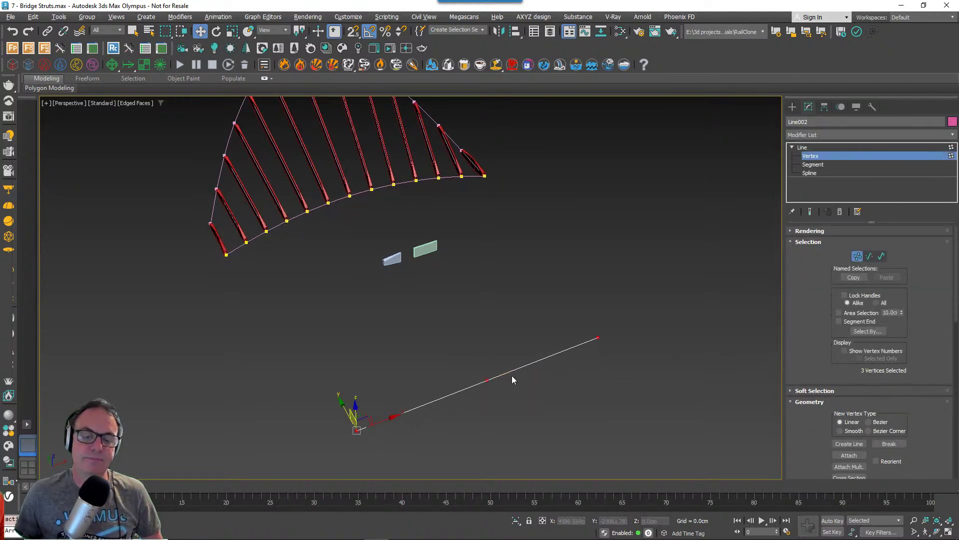
right_click(483, 373)
click(467, 324)
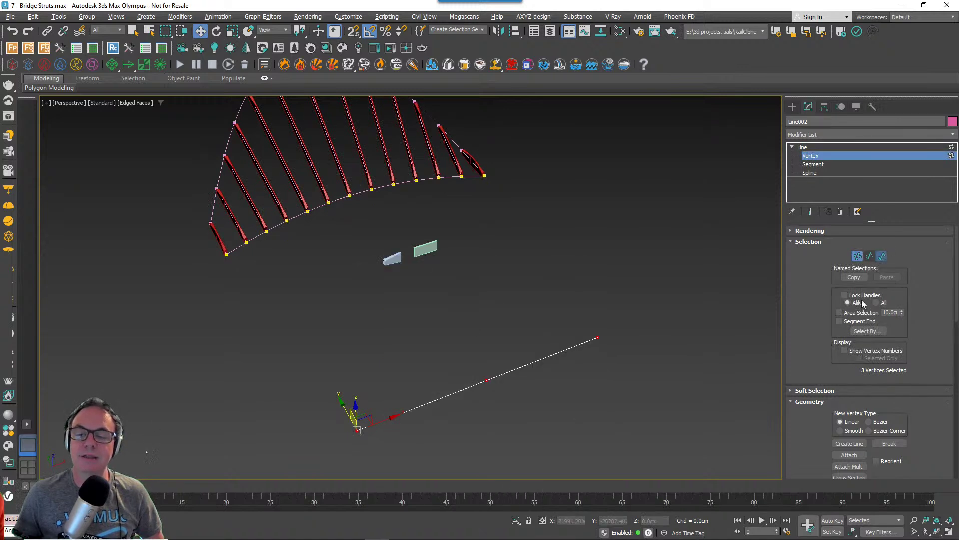
Select the line's whole spline, set its material ID to 2, and copy it along the Y axis to about Y -16248.
click(882, 256)
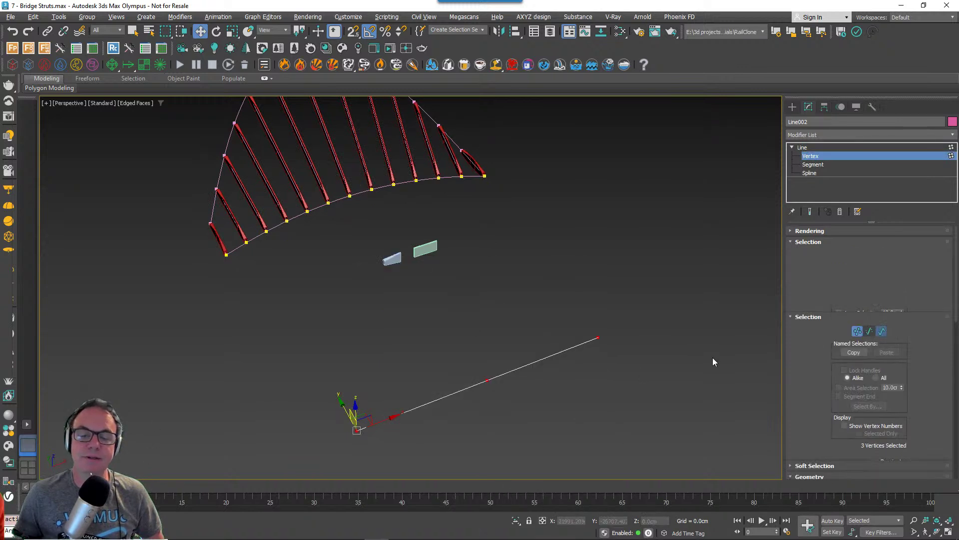
click(565, 350)
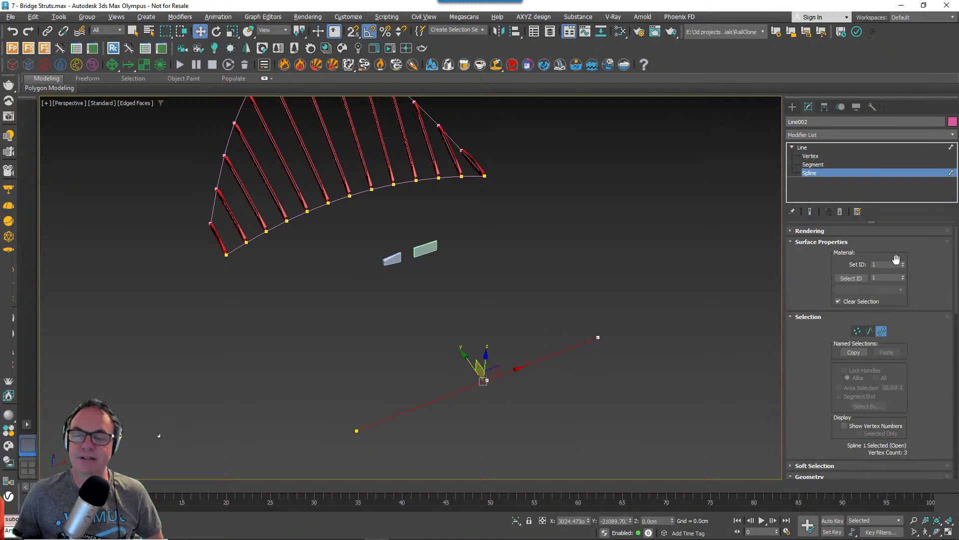
alt+middle_drag(546, 382, 625, 340)
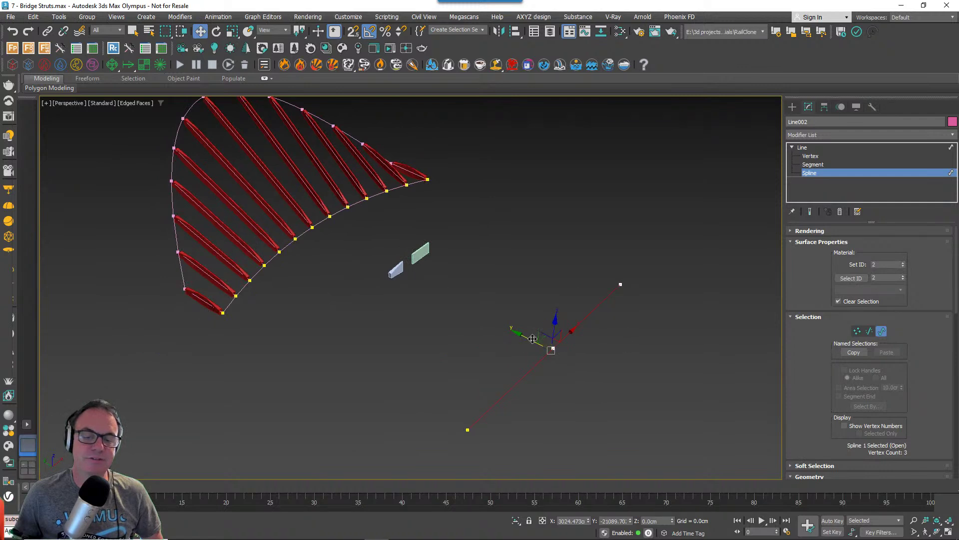
shift+drag(524, 346, 467, 317)
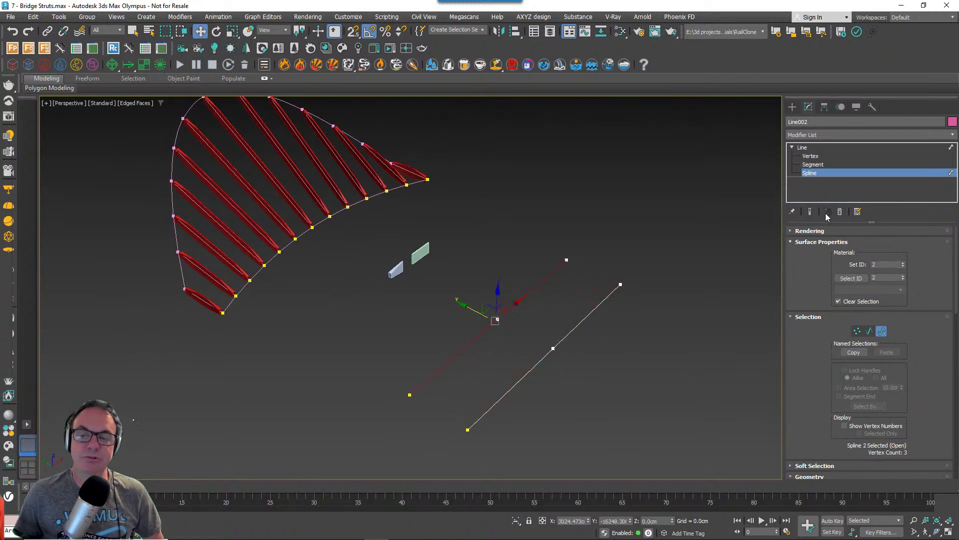
Move both end vertices of the copied spline along Y toward the original spline so the copy curves.
click(811, 156)
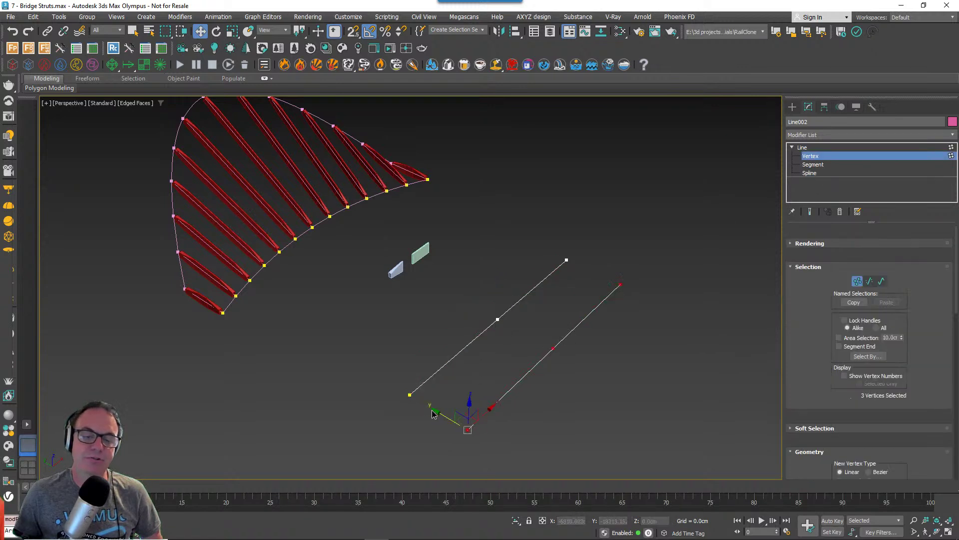
click(410, 395)
drag(392, 385, 414, 398)
click(566, 259)
drag(548, 255, 569, 265)
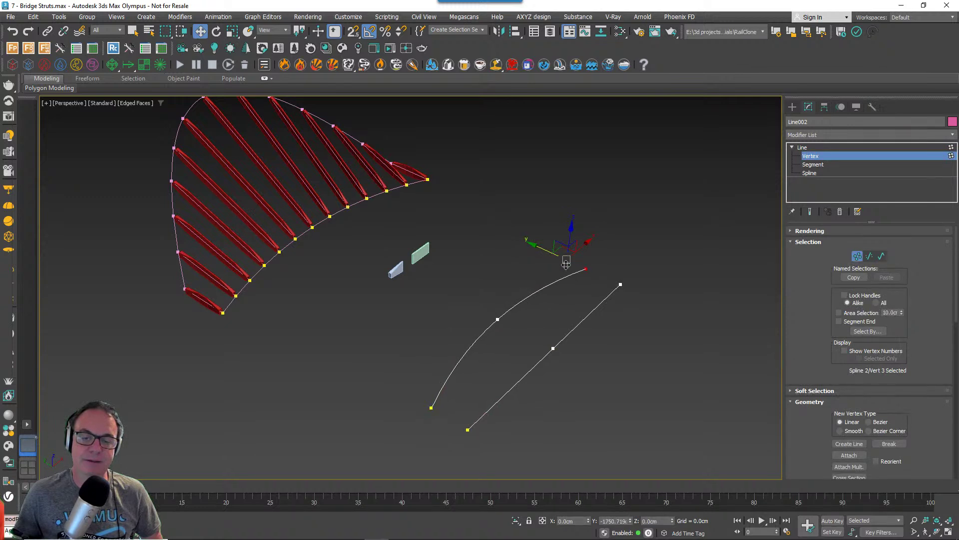
Bow both splines by moving their middle vertices along Y, raise the copy's middle vertex into a tall arch, and leave vertex editing.
drag(578, 382, 457, 305)
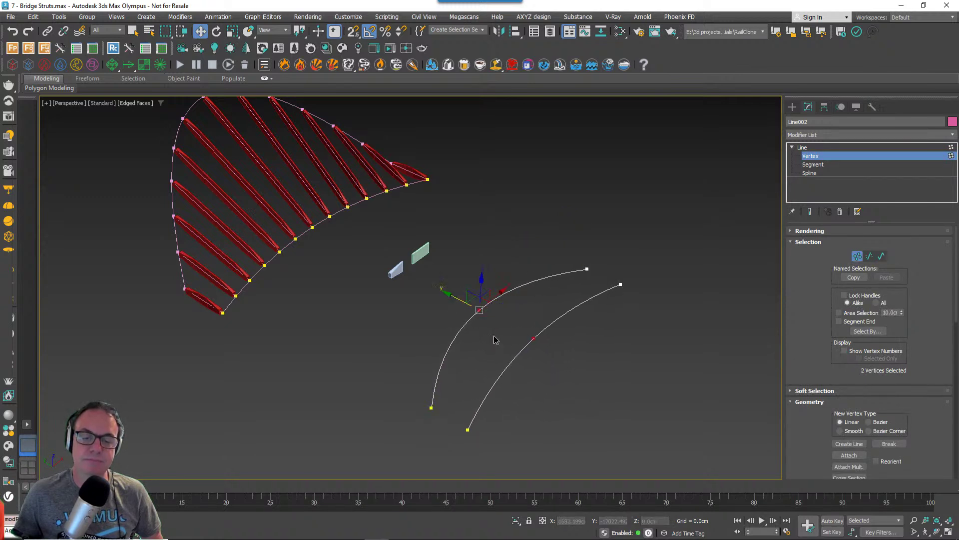
click(480, 311)
mouse_move(480, 310)
alt+middle_down()
mouse_move(499, 349)
mouse_move(471, 300)
alt+middle_up()
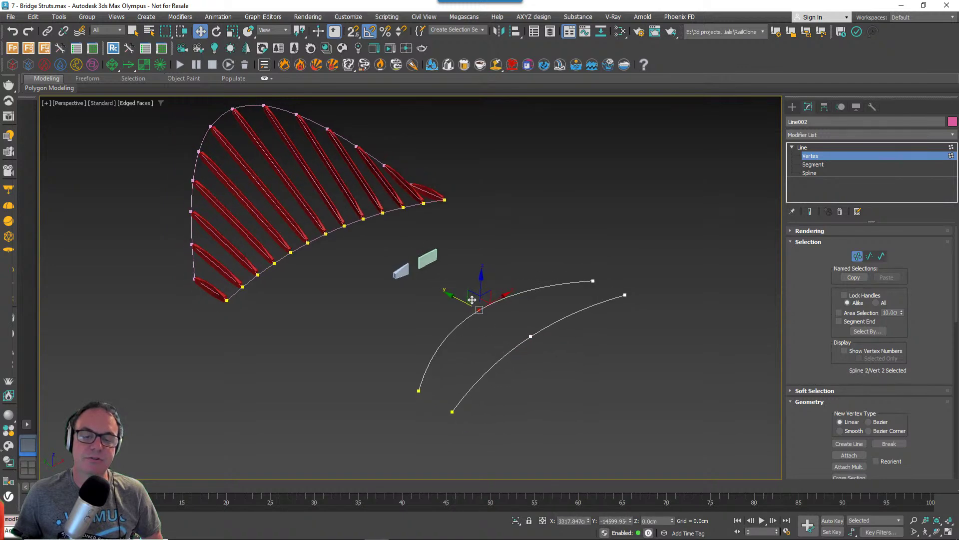
drag(468, 280, 450, 219)
mouse_move(595, 328)
alt+middle_down()
mouse_move(551, 349)
mouse_move(608, 342)
alt+middle_up()
click(857, 256)
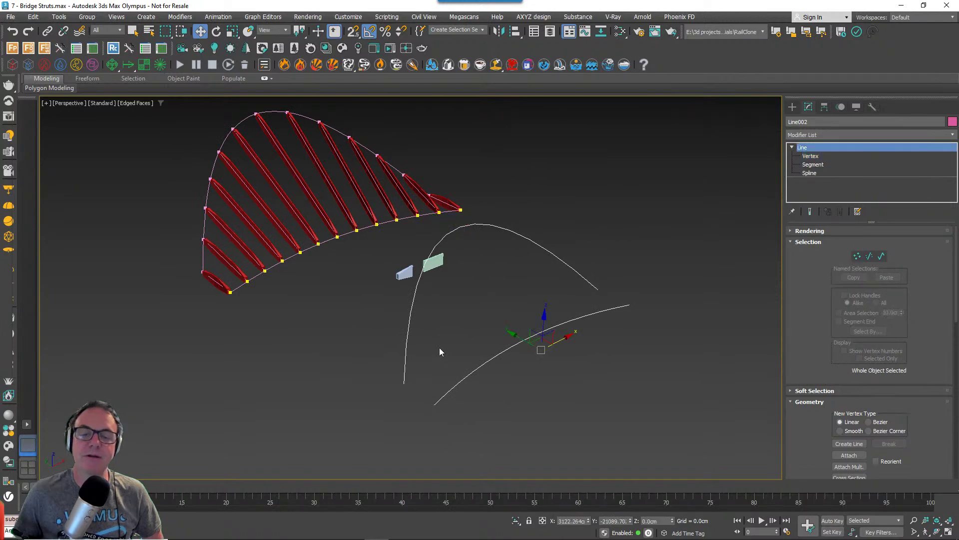
Add a Normalize Spline modifier to the two-curve line and turn on Show Knots.
mouse_move(439, 350)
middle_down()
mouse_move(456, 359)
mouse_move(415, 381)
mouse_move(443, 343)
mouse_move(433, 356)
middle_up()
click(835, 136)
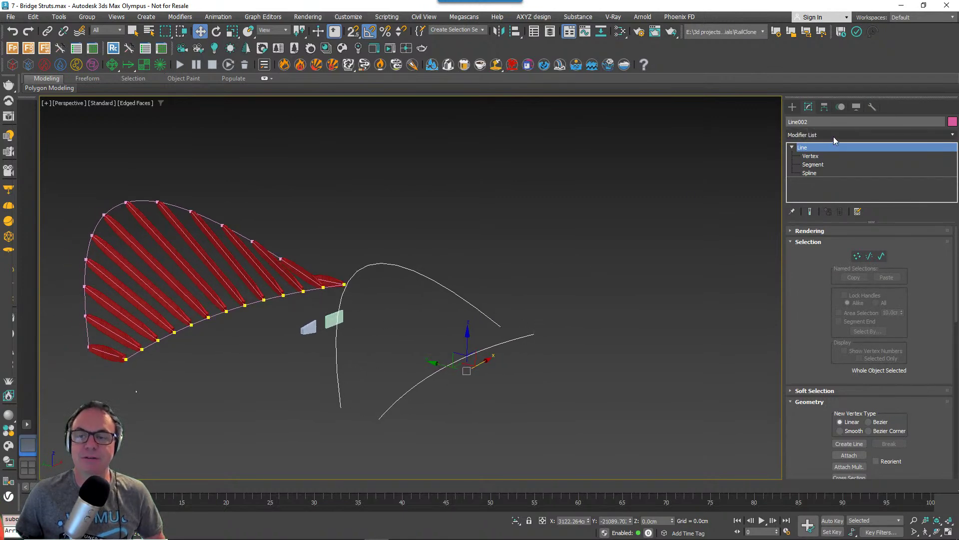
text(norma)
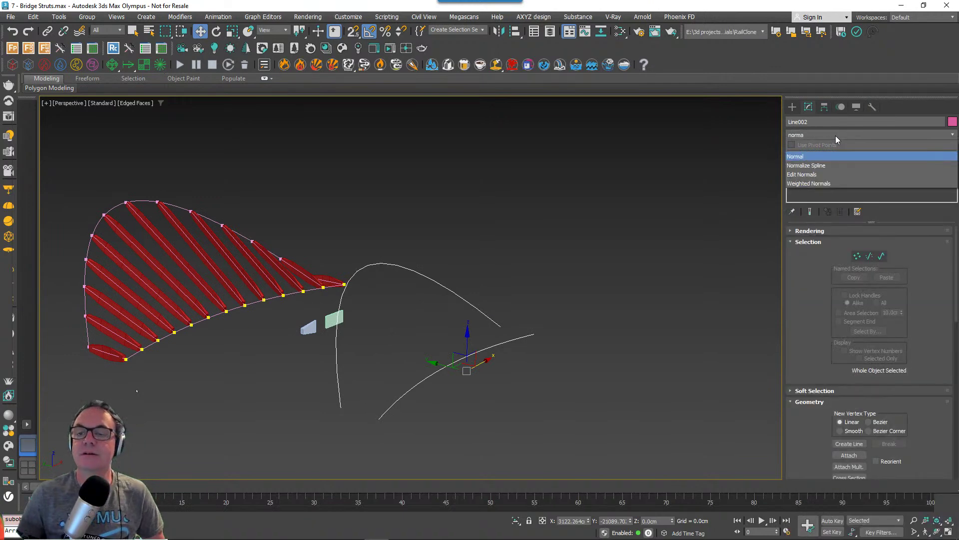
key(Down)
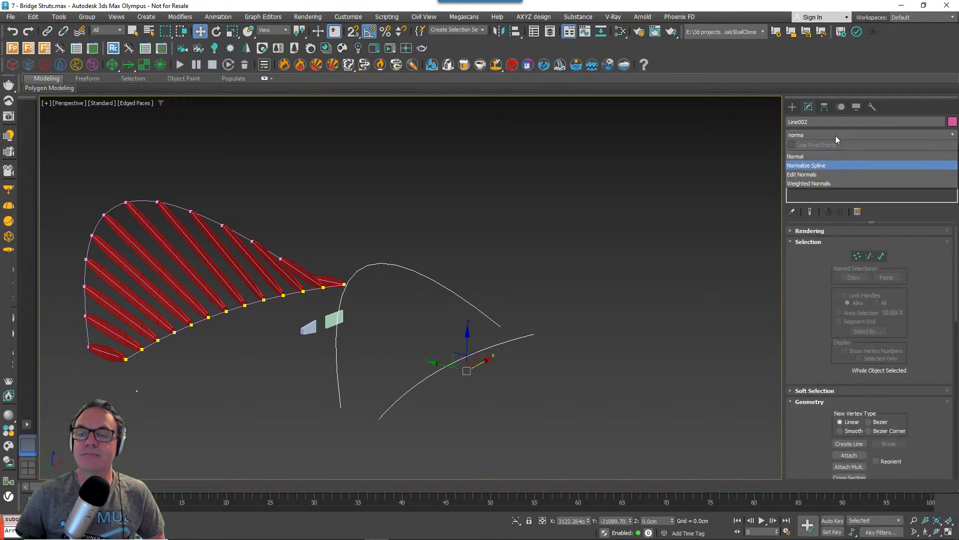
key(Return)
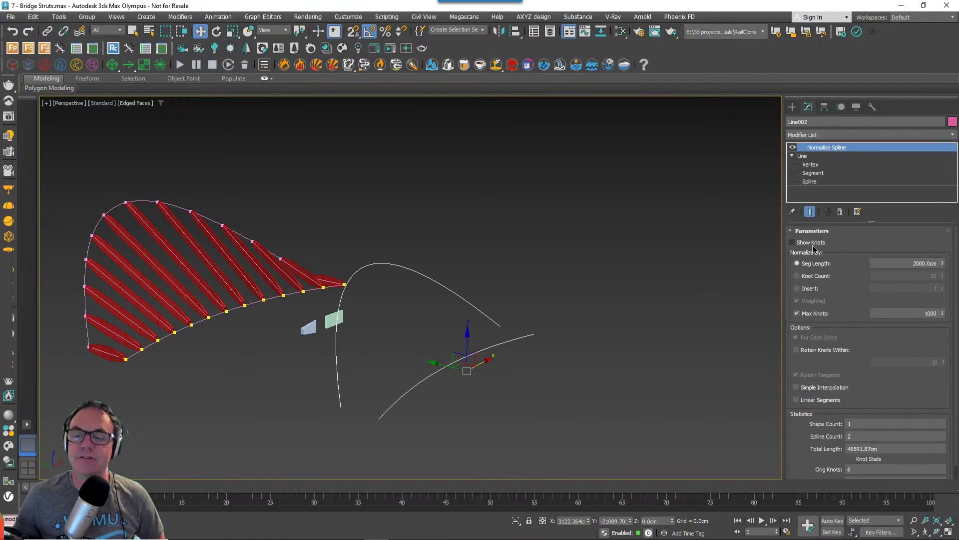
alt+middle_drag(675, 333, 539, 367)
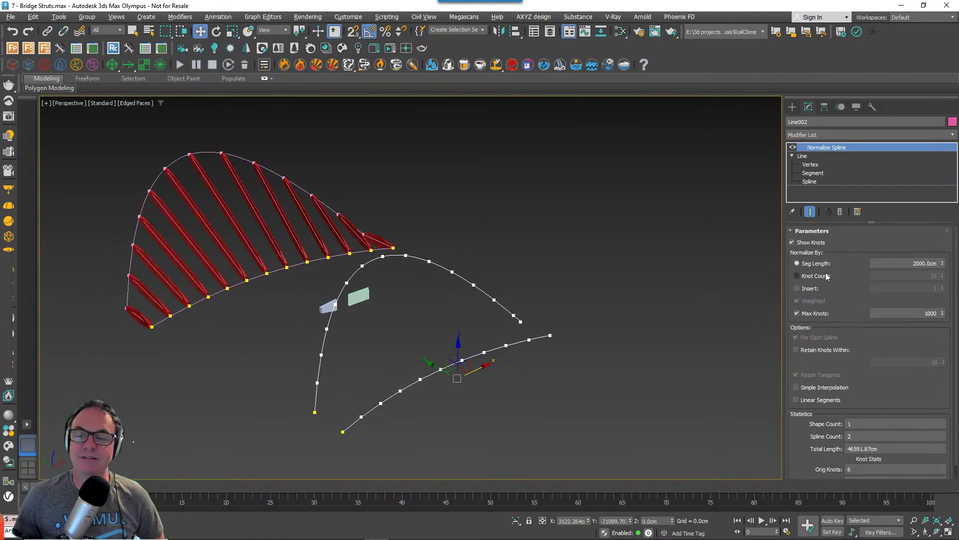
Normalize the two curves by knot count, with 20 knots for each spline.
click(798, 275)
alt+middle_drag(675, 350, 300, 391)
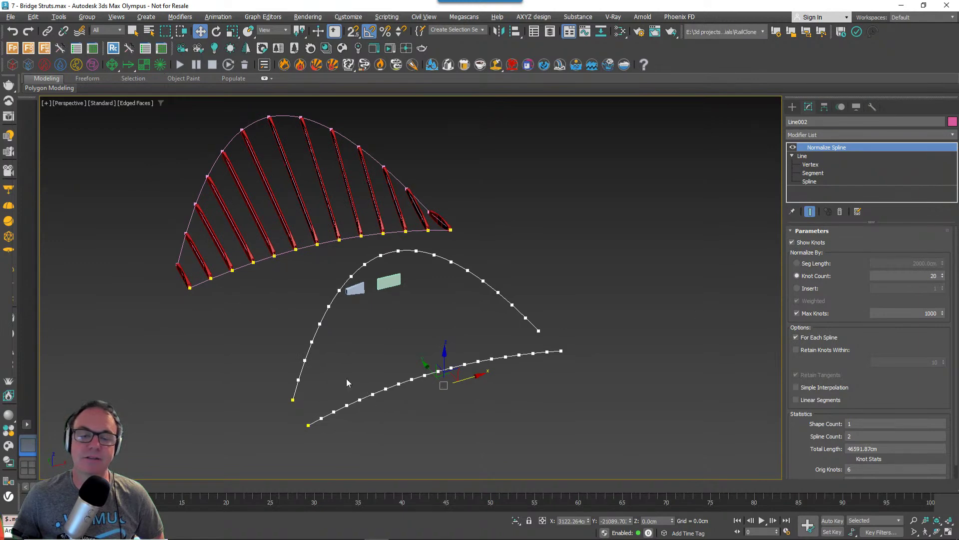
alt+middle_drag(342, 424, 470, 418)
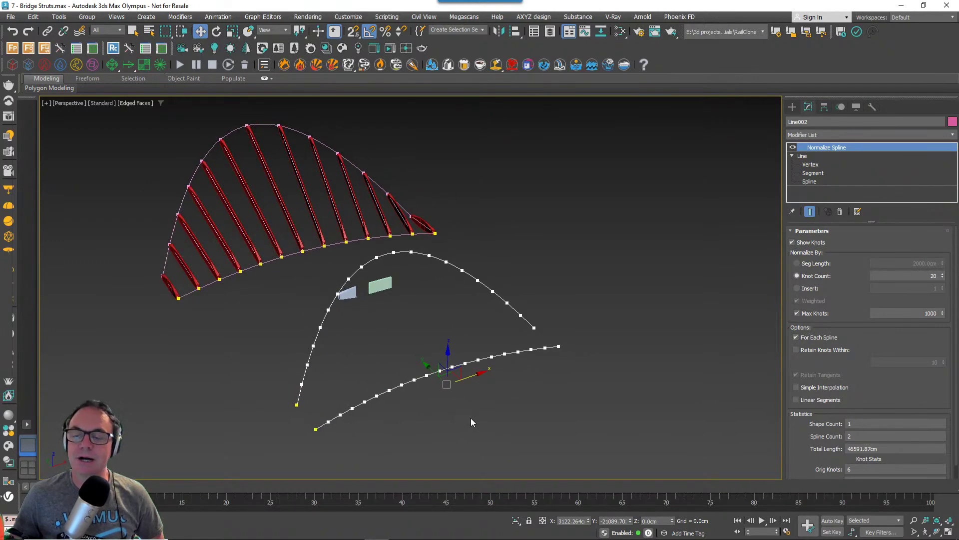
alt+middle_drag(709, 241, 574, 260)
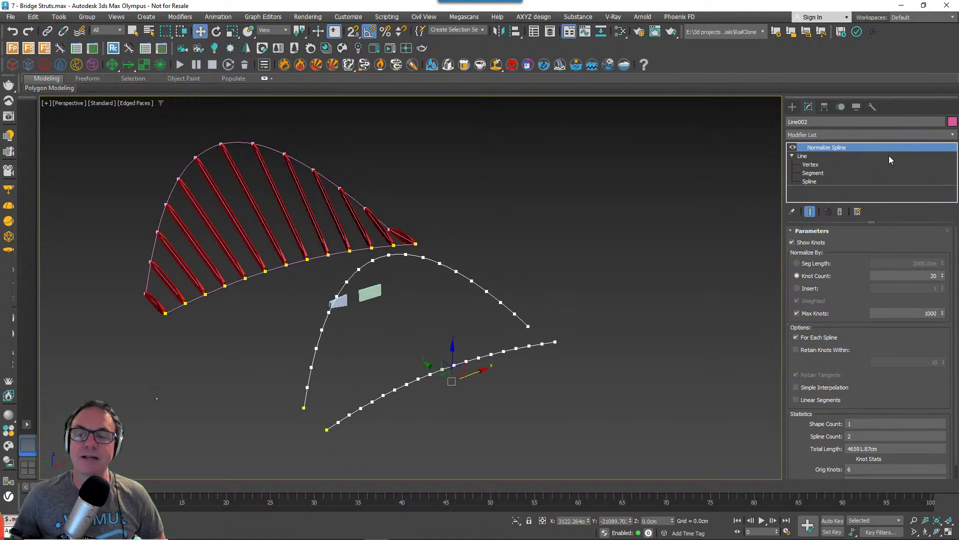
Add a CrossSection modifier above Normalize Spline with Linear spline options to connect the knots of both curves, and inspect the cross lines.
click(904, 133)
text(cero)
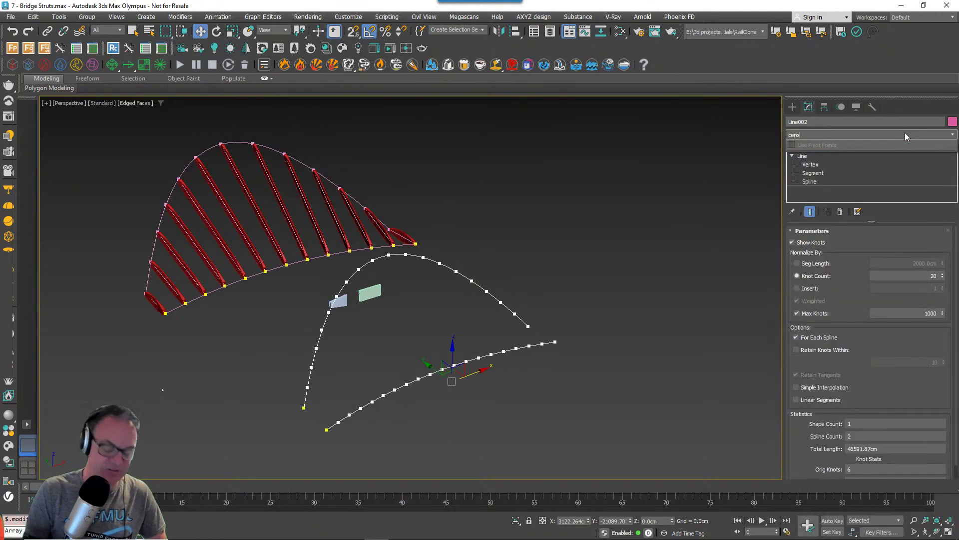
text(ss)
key(Return)
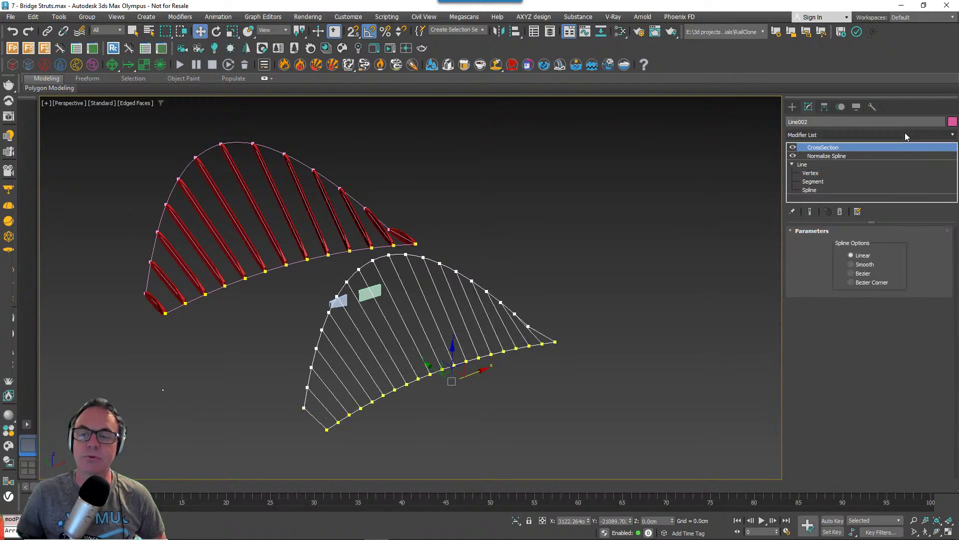
mouse_move(419, 372)
alt+middle_down()
mouse_move(340, 389)
mouse_move(471, 345)
mouse_move(444, 337)
mouse_move(426, 355)
alt+middle_up()
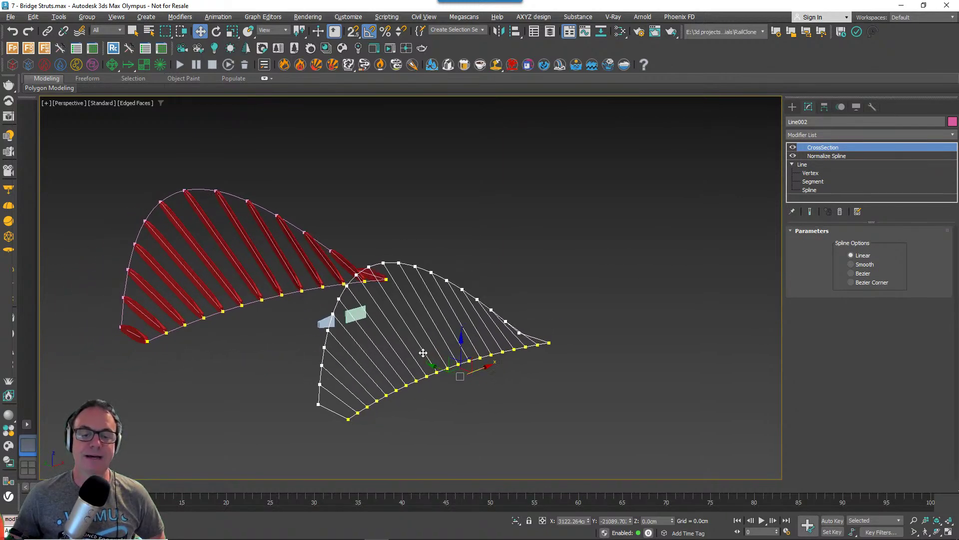
scroll(423, 354, up, 2)
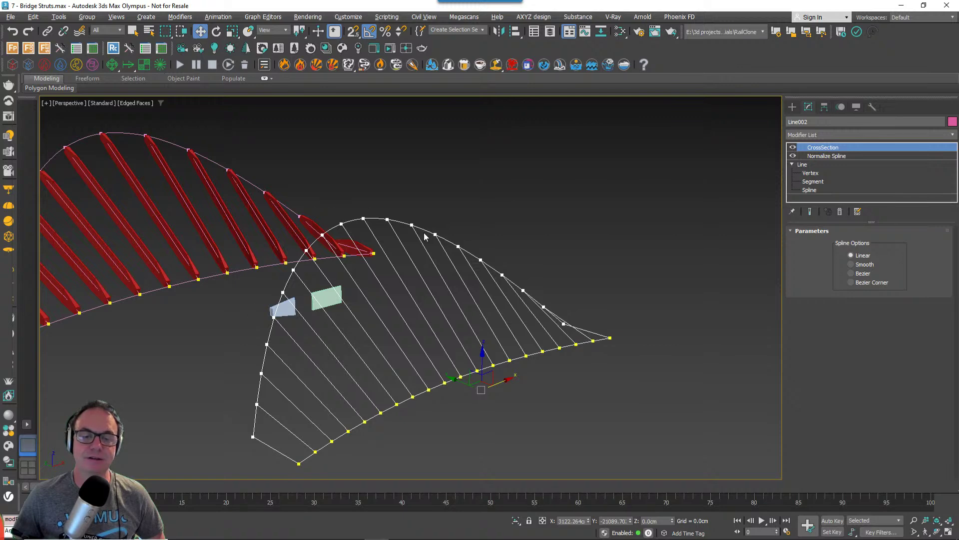
middle_drag(533, 321, 499, 297)
scroll(500, 297, down, 3)
middle_drag(465, 322, 466, 349)
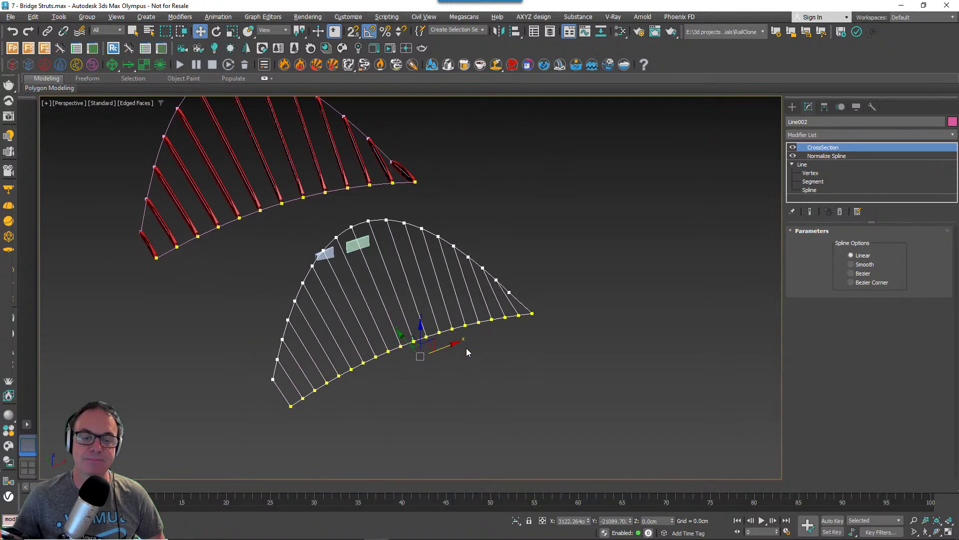
right_click(466, 373)
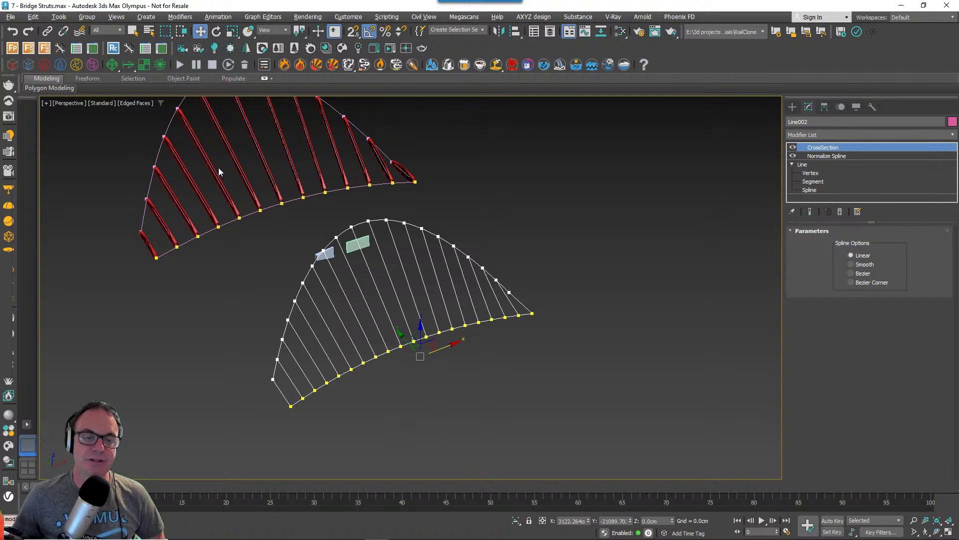
Create a new RailClone Pro object beside the far end of the cross-sectioned curves.
click(113, 48)
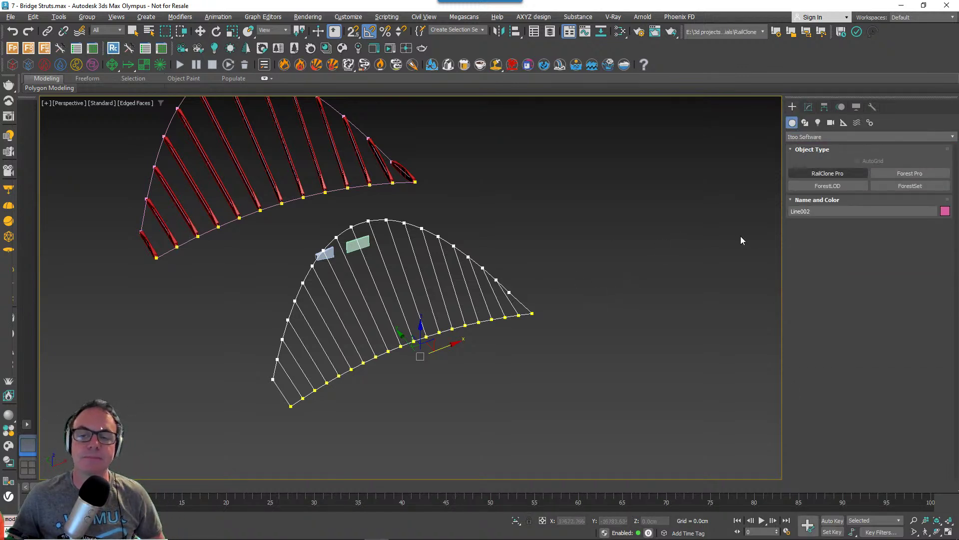
click(828, 173)
drag(593, 316, 640, 336)
right_click(639, 337)
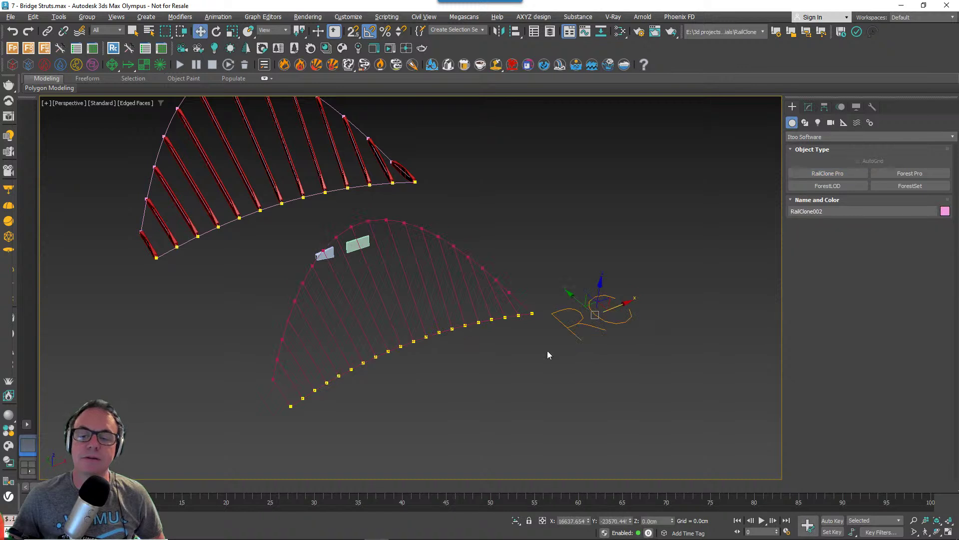
Point out the two small segment meshes by selecting them, reselect the new RailClone object, and open its Style Editor.
drag(359, 314, 310, 221)
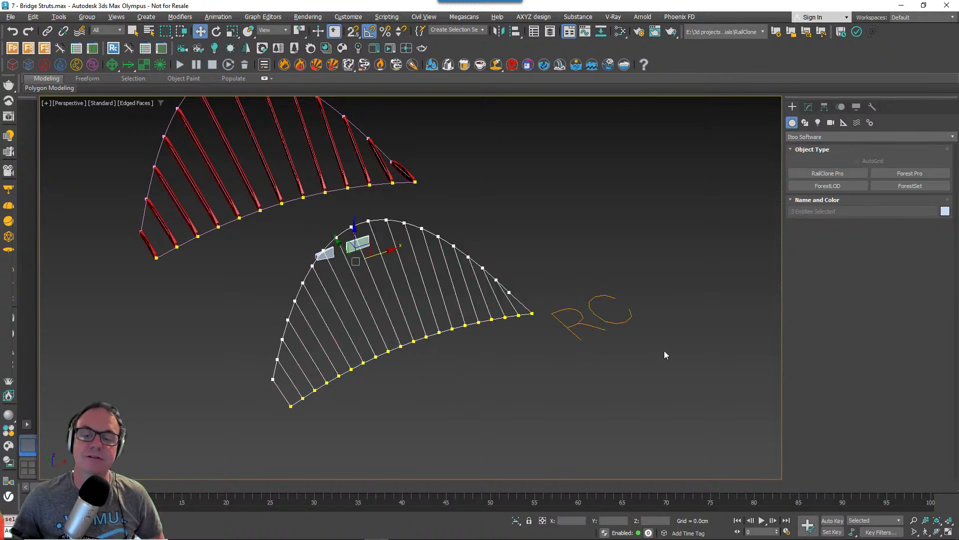
drag(606, 313, 605, 310)
click(808, 107)
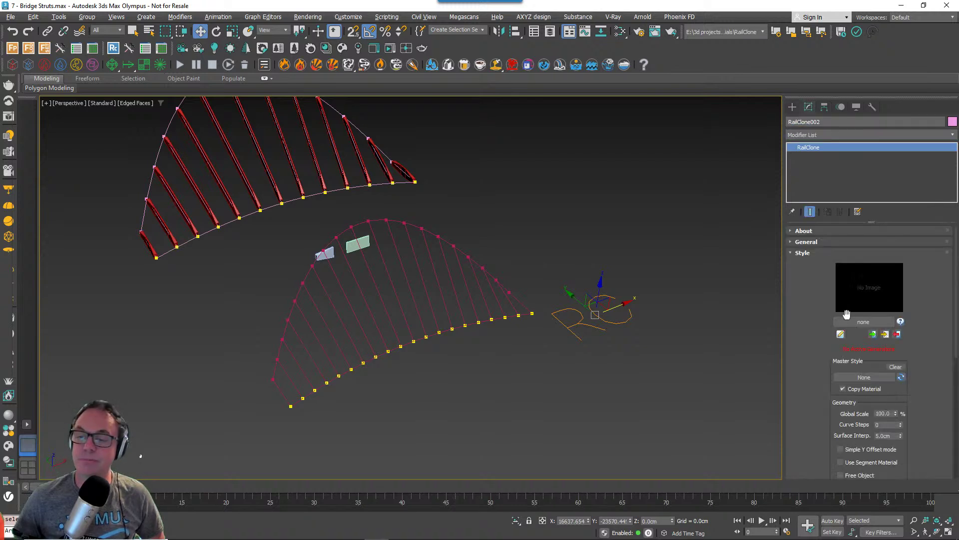
click(841, 335)
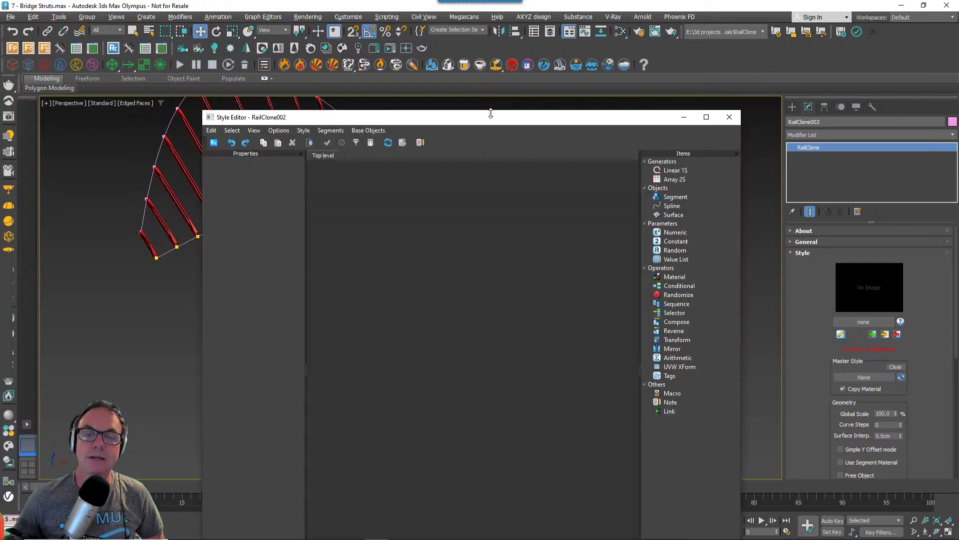
Move and narrow the Style Editor window, and frame the new curves and RailClone object beside it.
drag(491, 114, 333, 59)
scroll(649, 387, up, 5)
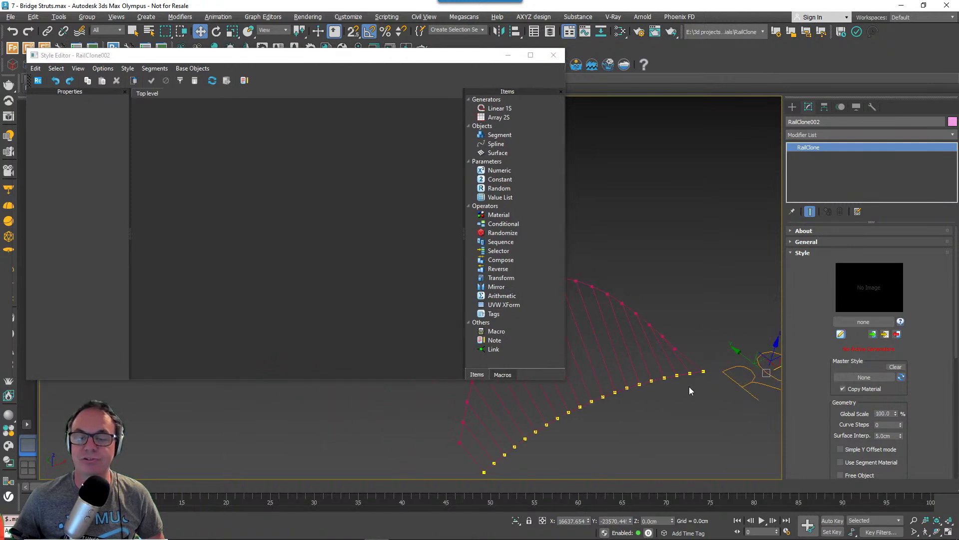
alt+middle_drag(690, 388, 710, 388)
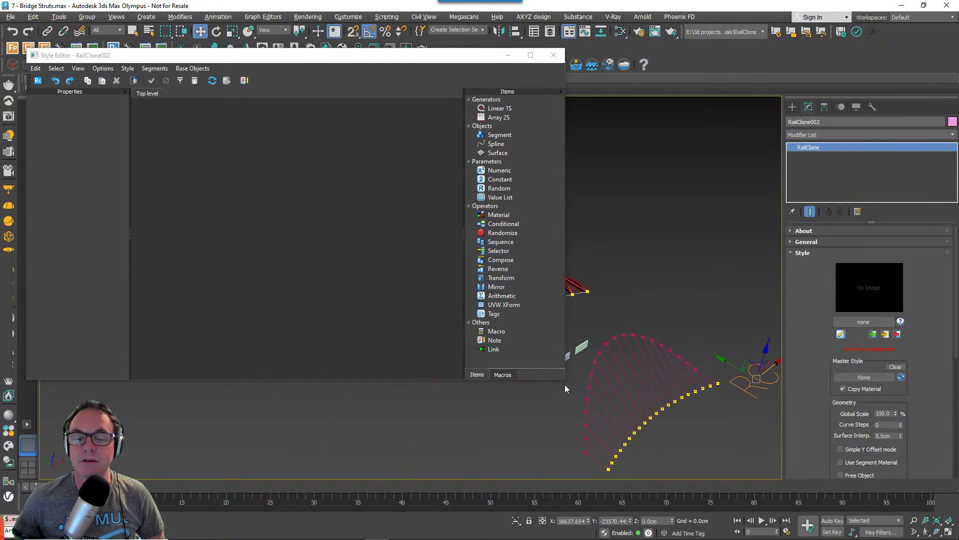
drag(565, 381, 512, 371)
middle_drag(692, 439, 658, 383)
middle_drag(578, 273, 583, 270)
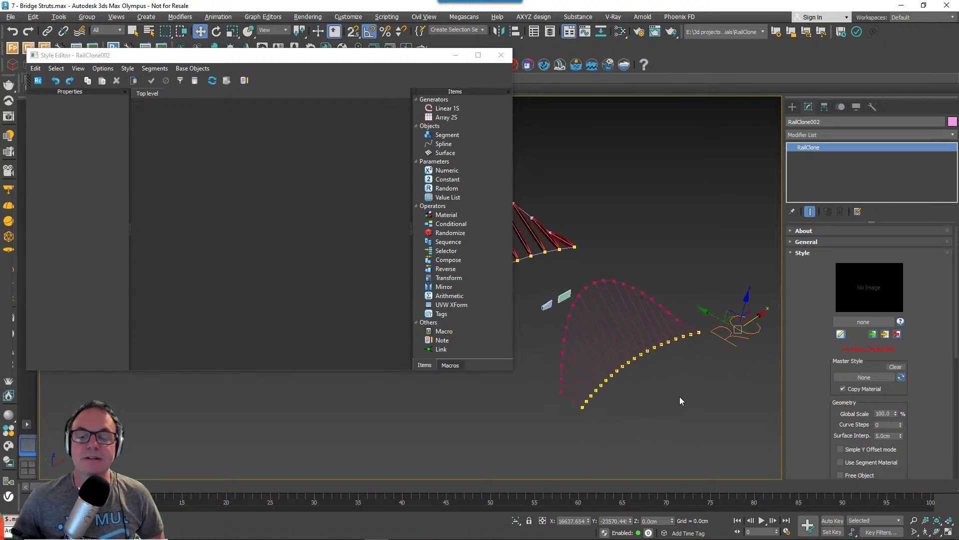
Import the cross-sectioned curves and the two small segment meshes into the style as spline and segment nodes.
drag(545, 289, 552, 303)
right_click(236, 157)
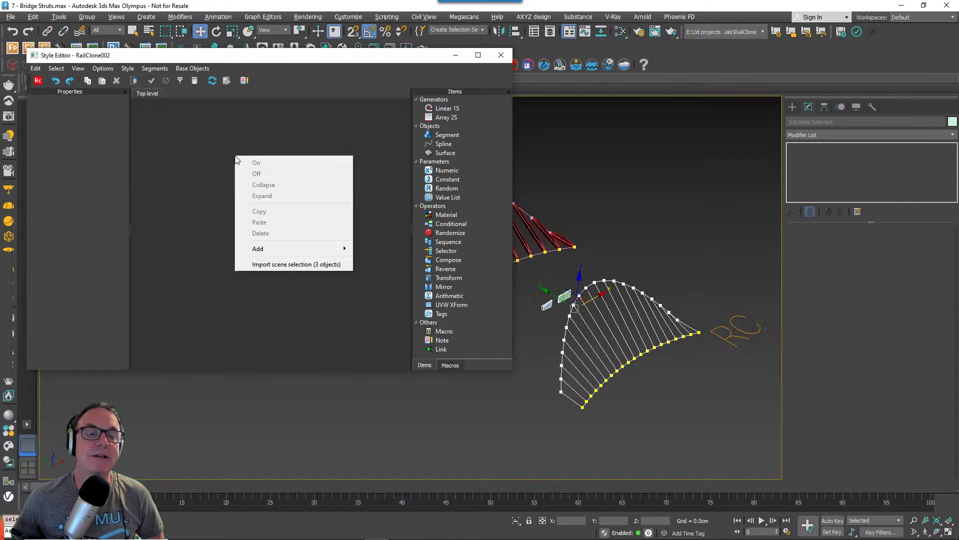
click(296, 264)
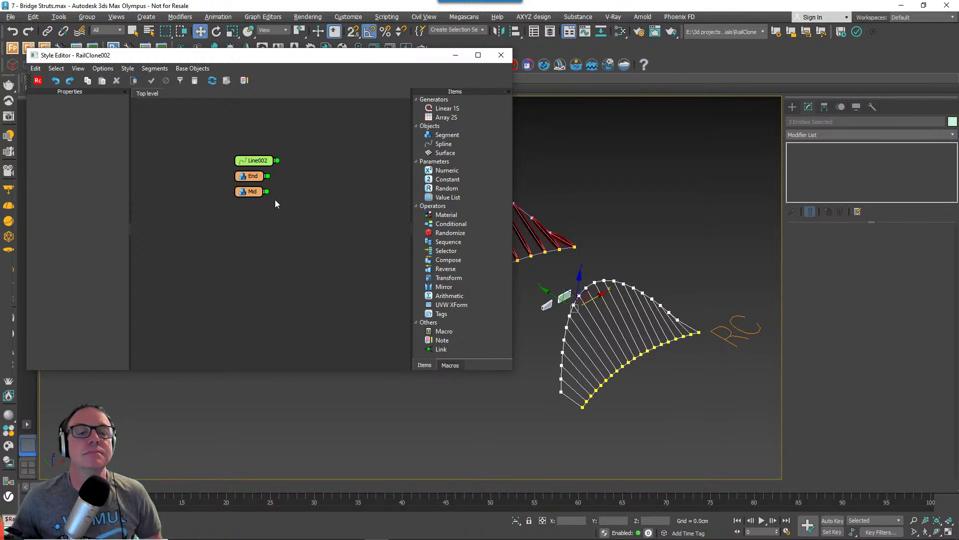
middle_drag(278, 200, 248, 205)
scroll(245, 198, up, 2)
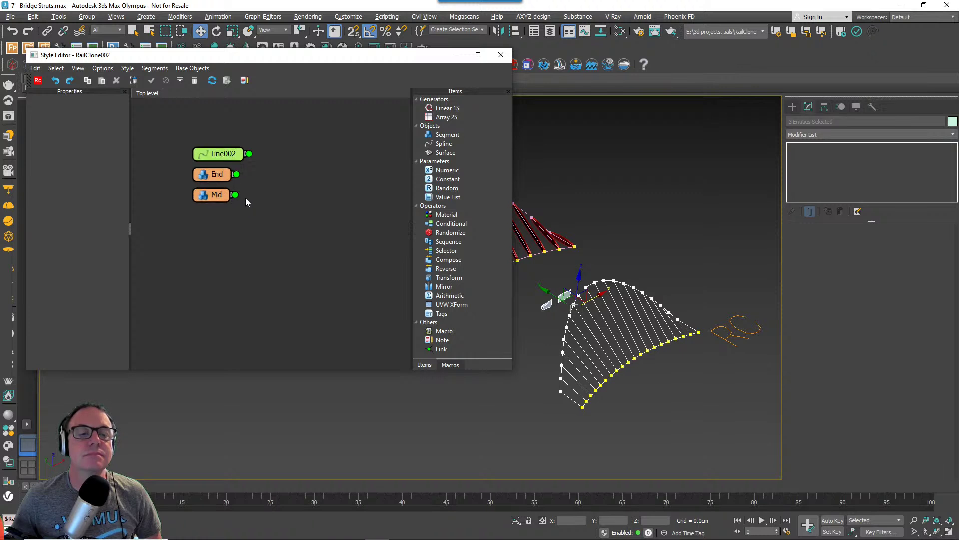
middle_drag(237, 155, 224, 163)
scroll(295, 192, up, 1)
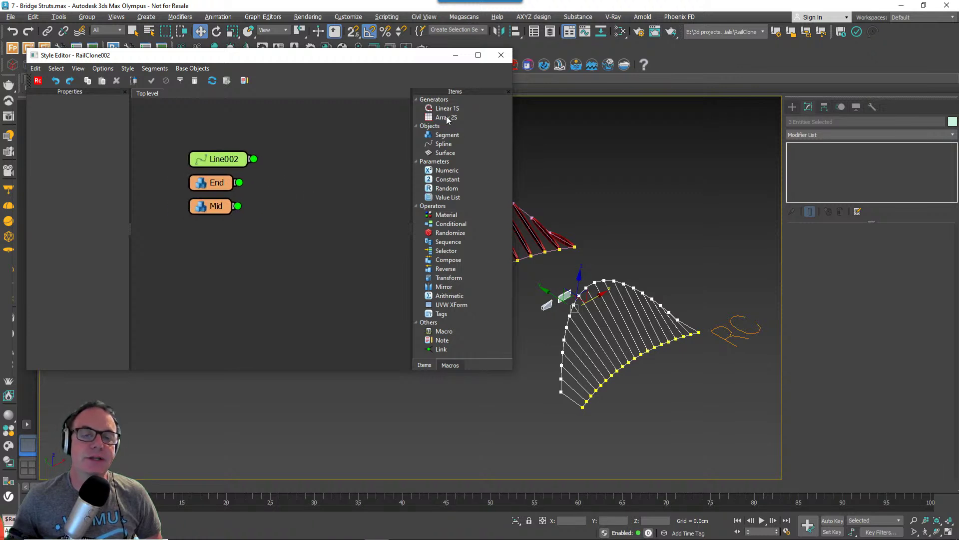
Add a Linear 1S generator and wire the line node to its Spline input and the Mid segment to Default.
drag(443, 111, 354, 158)
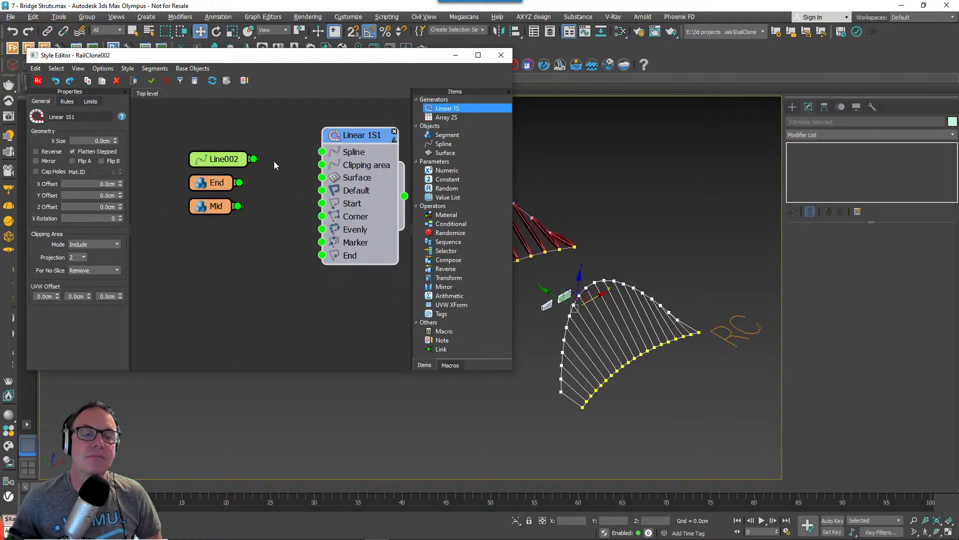
drag(293, 162, 322, 152)
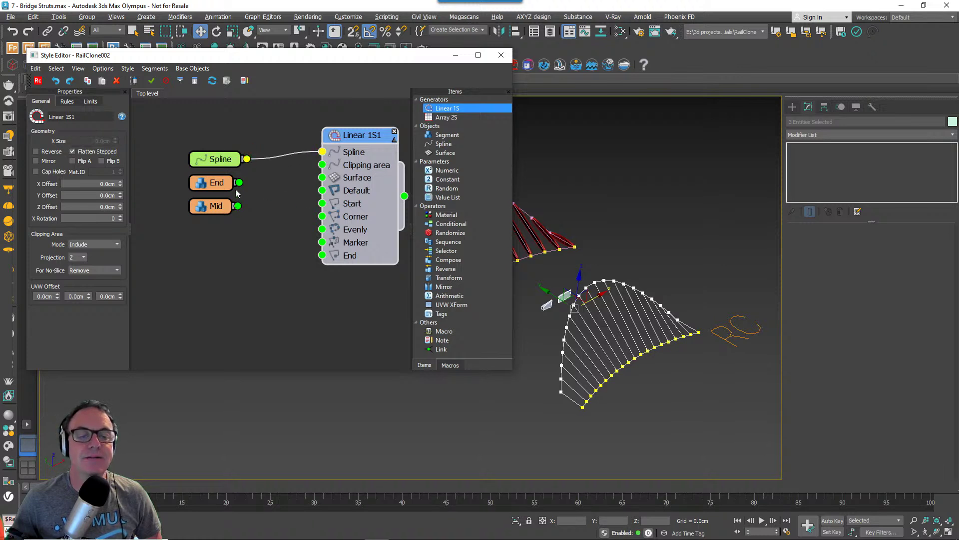
drag(238, 205, 322, 191)
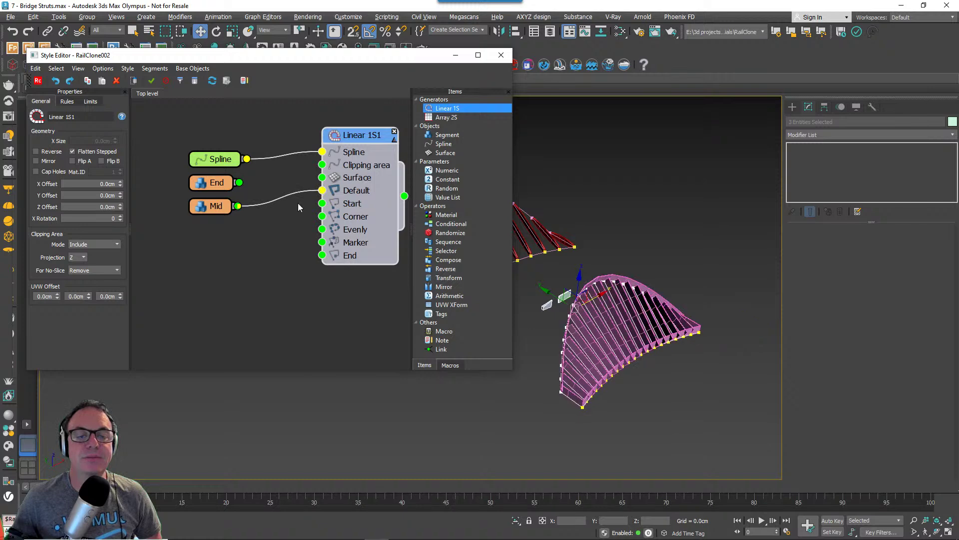
scroll(667, 326, up, 4)
alt+middle_drag(675, 320, 737, 281)
Wire the End segment to both the Start and End inputs of the Linear 1S generator.
drag(202, 183, 323, 203)
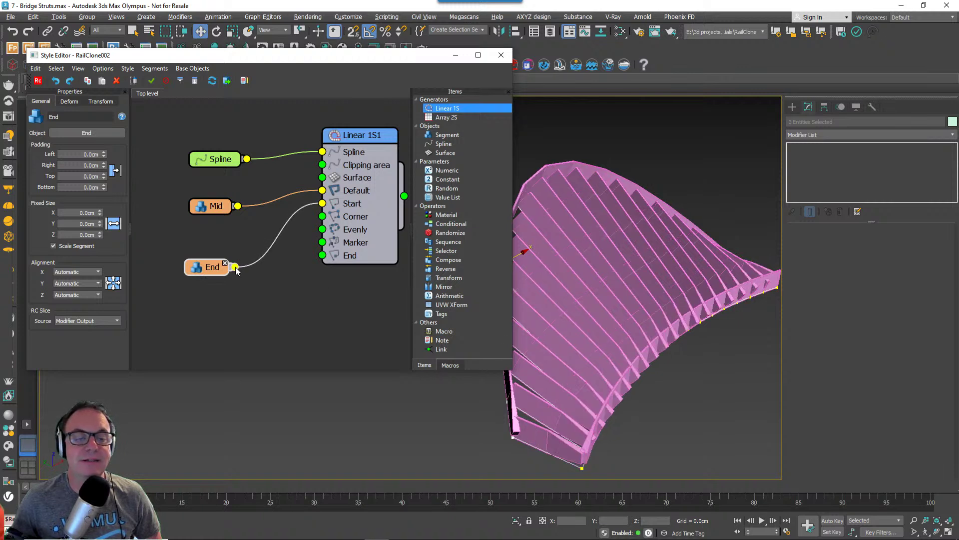
drag(236, 268, 322, 256)
drag(200, 272, 167, 262)
scroll(569, 274, up, 6)
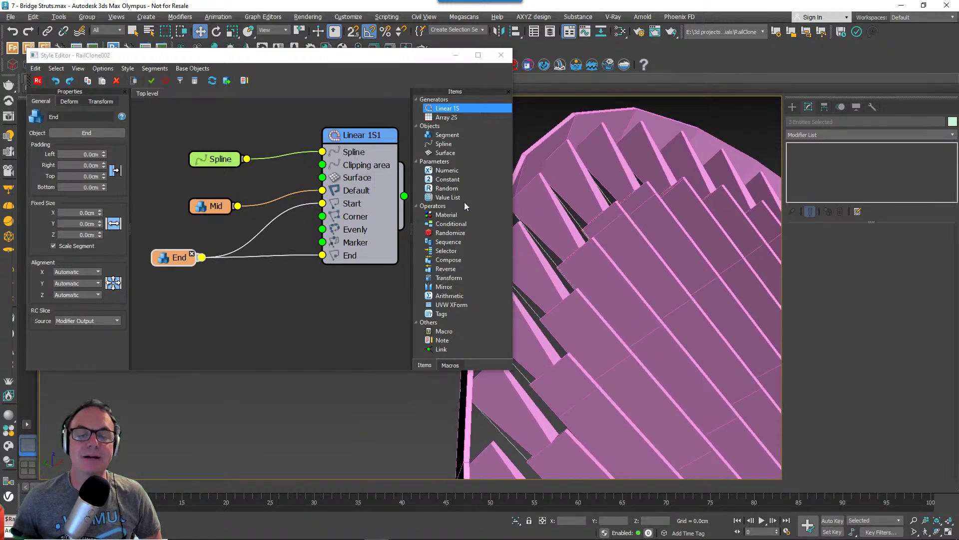
Insert a Mirror operator between the End segment and the generator's End input, and tidy the segment nodes.
drag(449, 284, 273, 260)
drag(179, 262, 138, 248)
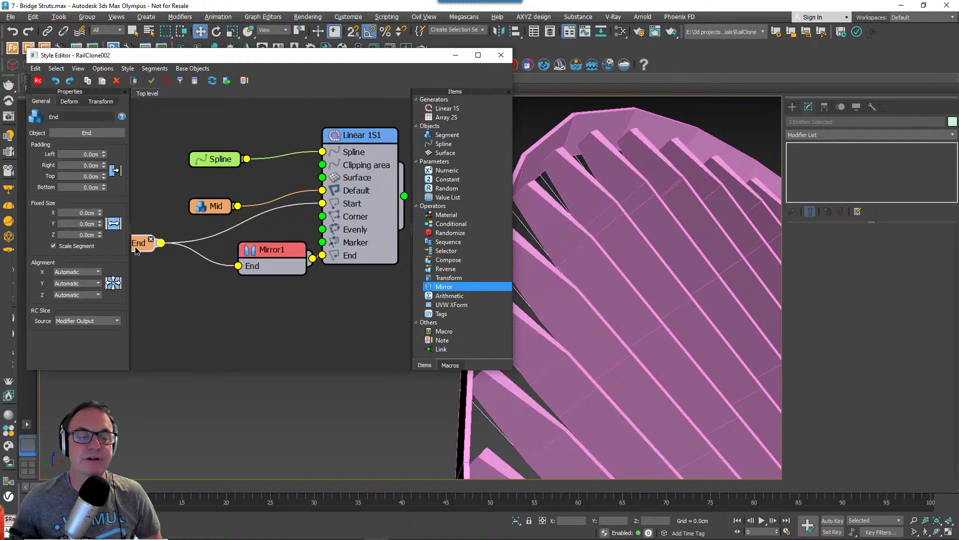
drag(201, 214, 147, 196)
scroll(644, 256, down, 5)
alt+middle_drag(644, 257, 670, 269)
alt+middle_drag(670, 270, 659, 278)
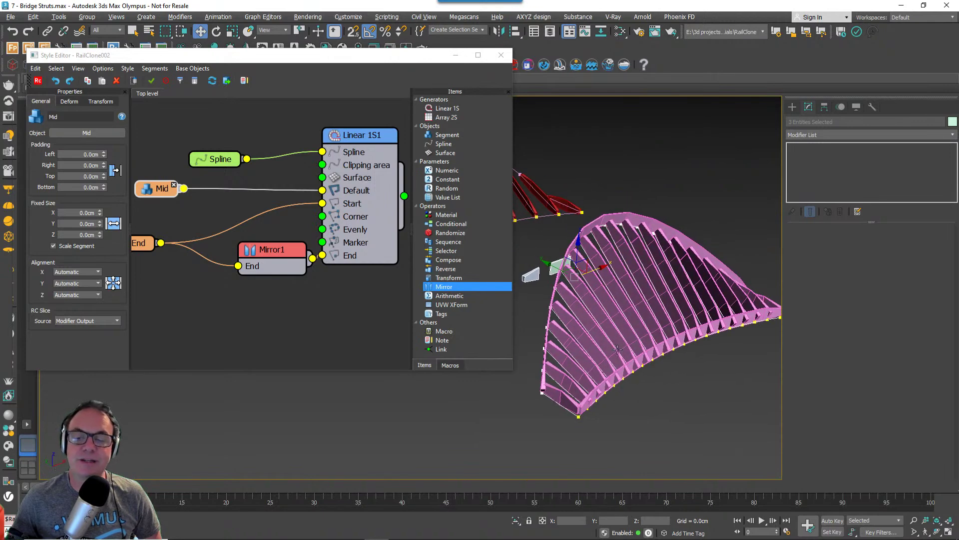
Limit the Linear 1S generator to spline sections with Material ID equal to 1.
click(363, 139)
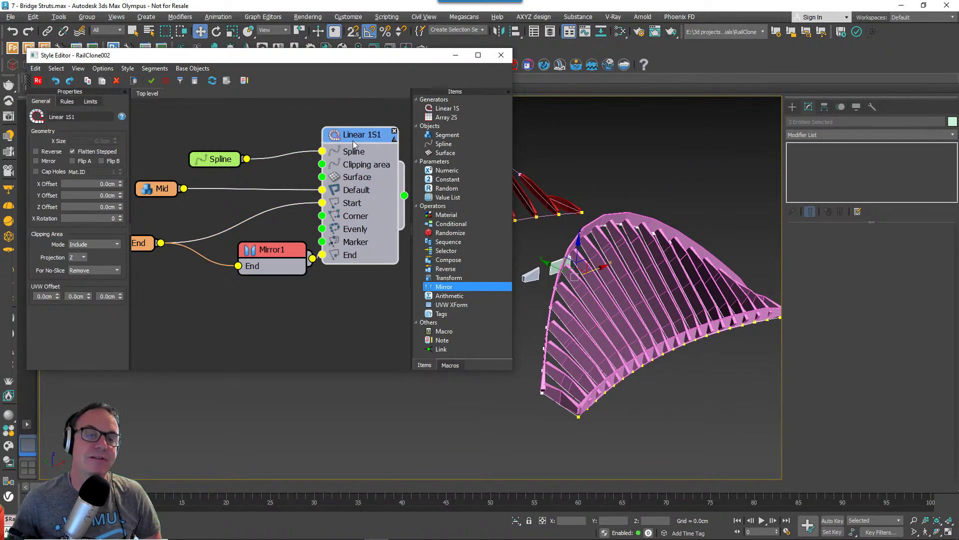
click(94, 102)
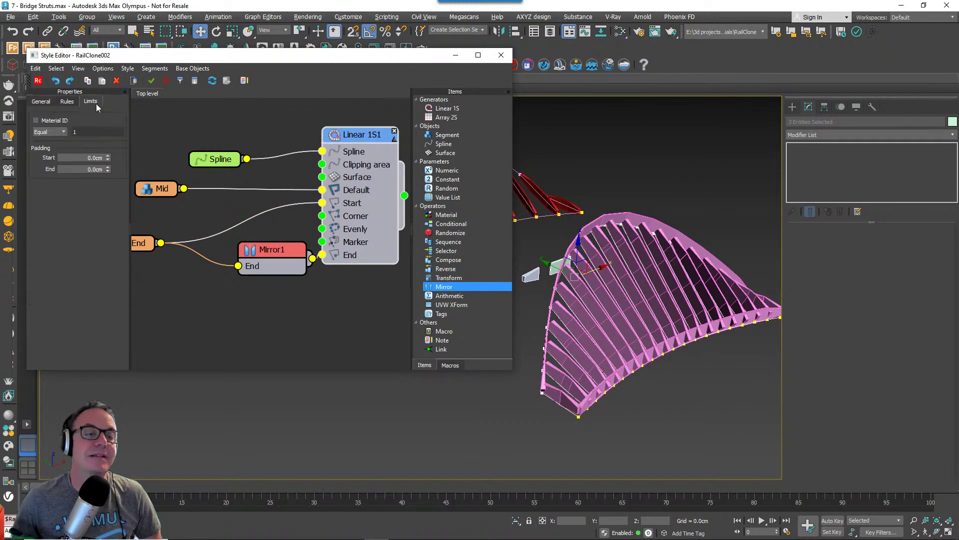
click(52, 121)
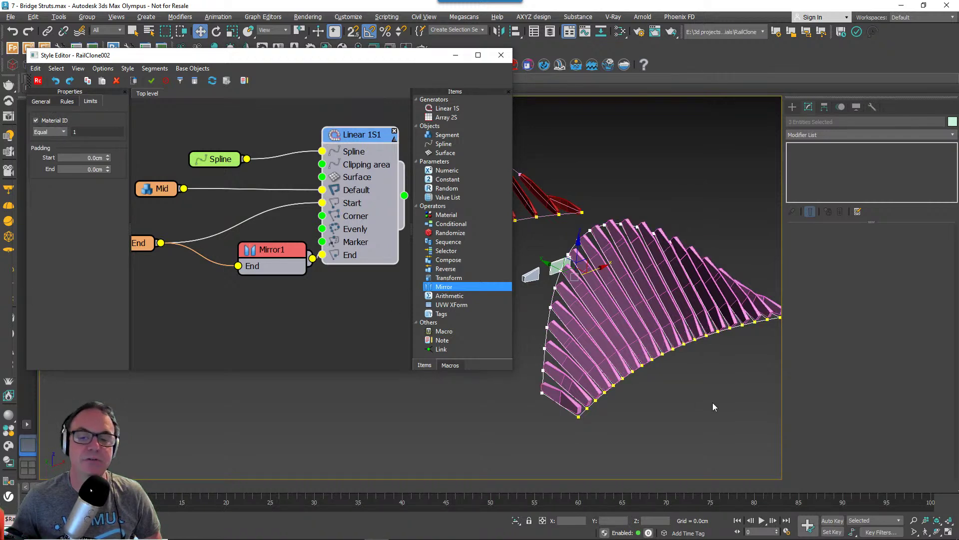
mouse_move(642, 376)
alt+middle_down()
mouse_move(690, 360)
mouse_move(644, 356)
mouse_move(643, 376)
alt+middle_up()
Set the Z alignment of both the End and Mid segments to Center.
middle_drag(187, 248, 219, 248)
click(175, 248)
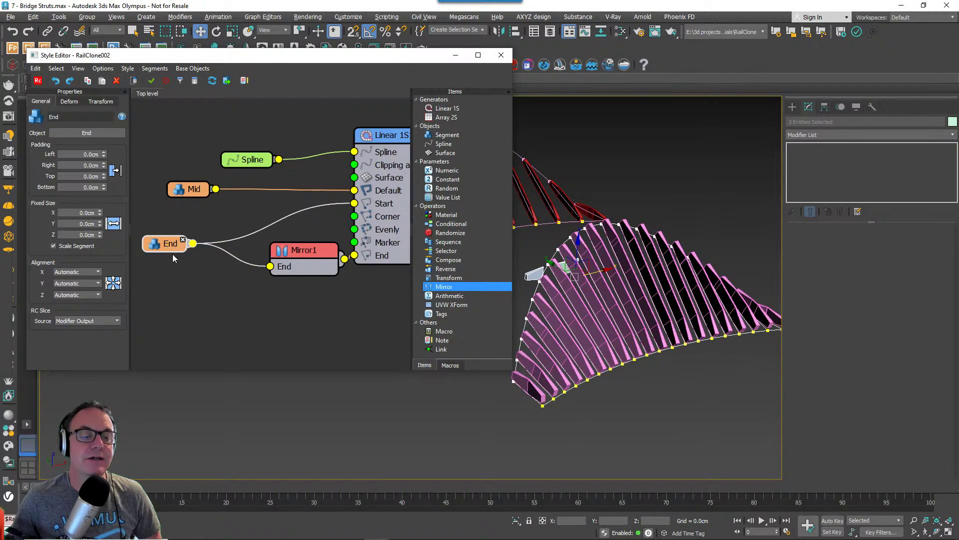
click(77, 284)
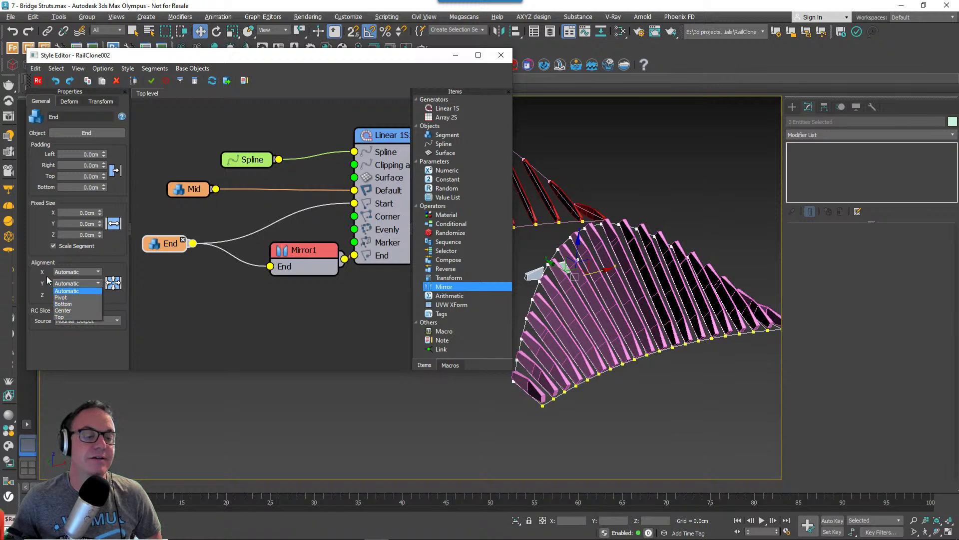
click(67, 291)
click(78, 294)
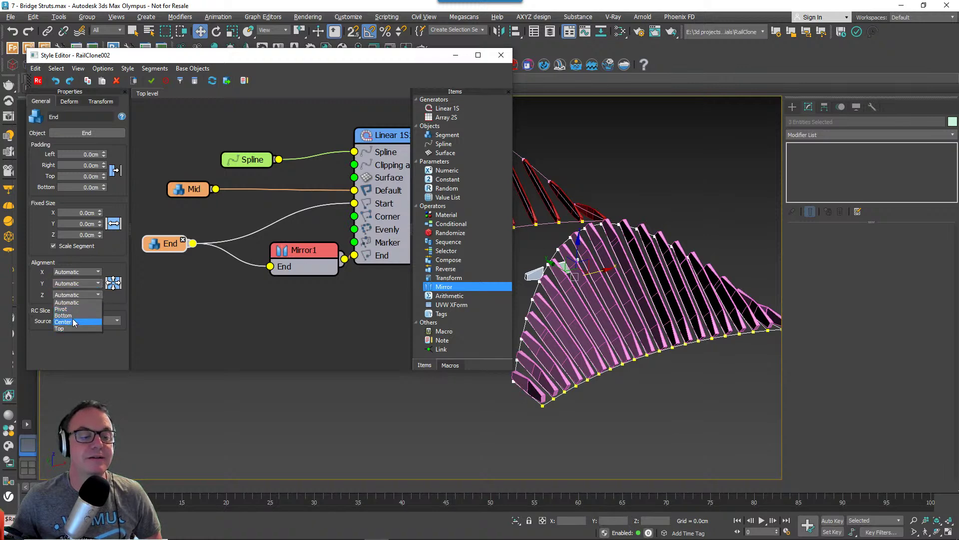
click(74, 322)
click(195, 189)
click(79, 294)
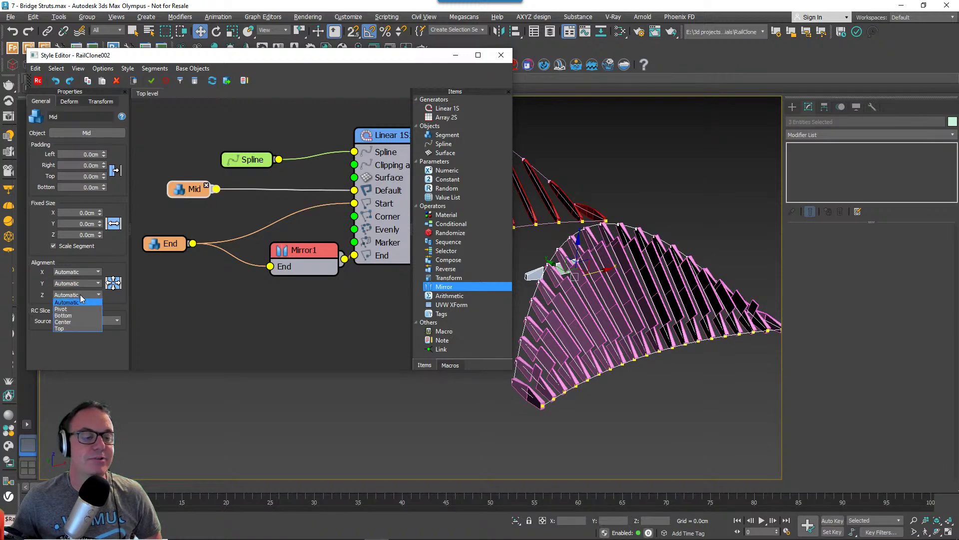
click(63, 322)
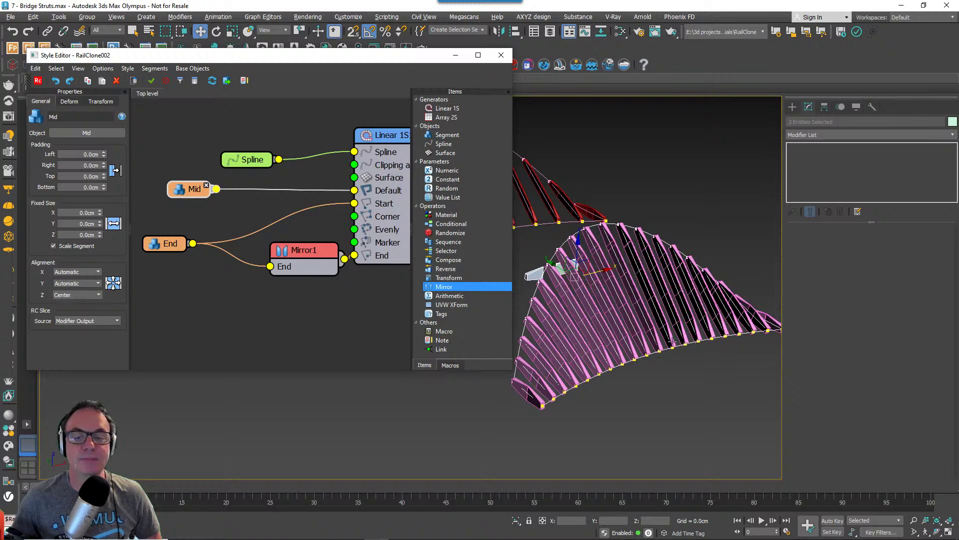
Select the cross-sectioned line, enter its Vertex level with the end result shown, and close the Style Editor.
alt+middle_drag(672, 341, 598, 213)
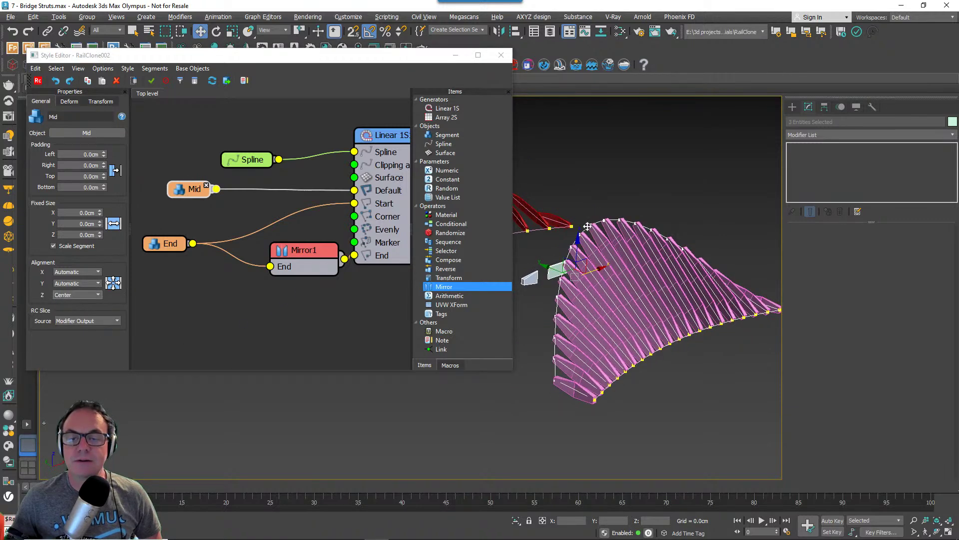
click(587, 227)
click(820, 174)
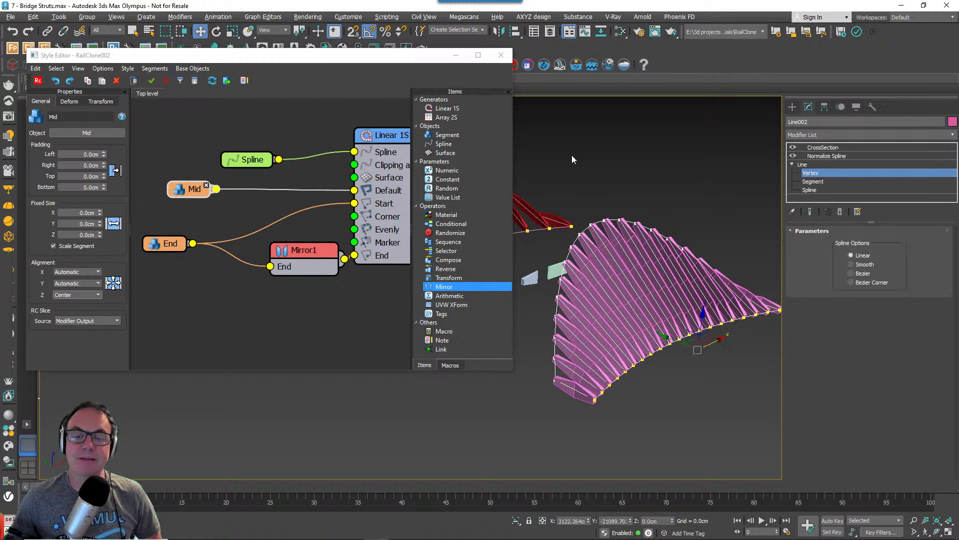
click(500, 56)
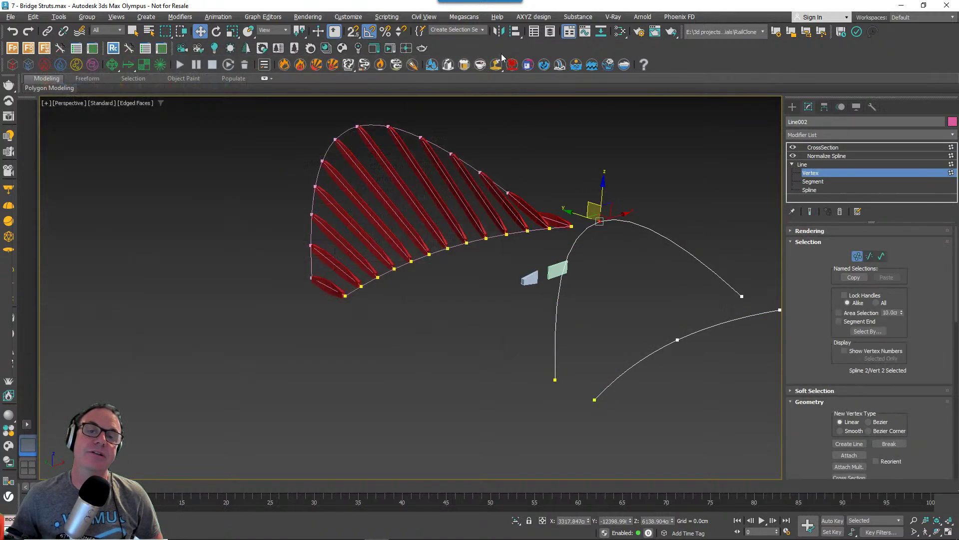
click(811, 211)
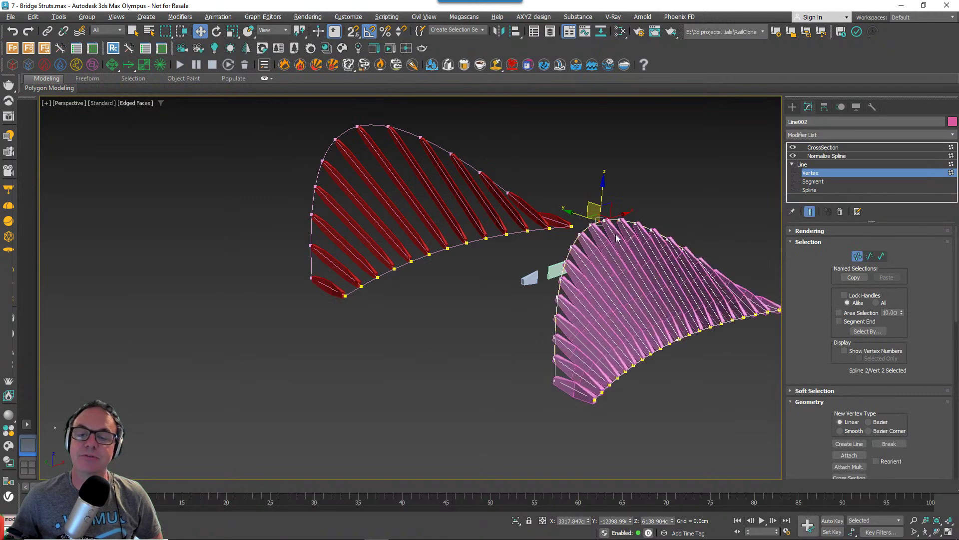
Move the upper curve's peak vertex up and backwards, and raise and offset its near end vertex.
drag(587, 203, 547, 159)
alt+middle_drag(547, 159, 428, 351)
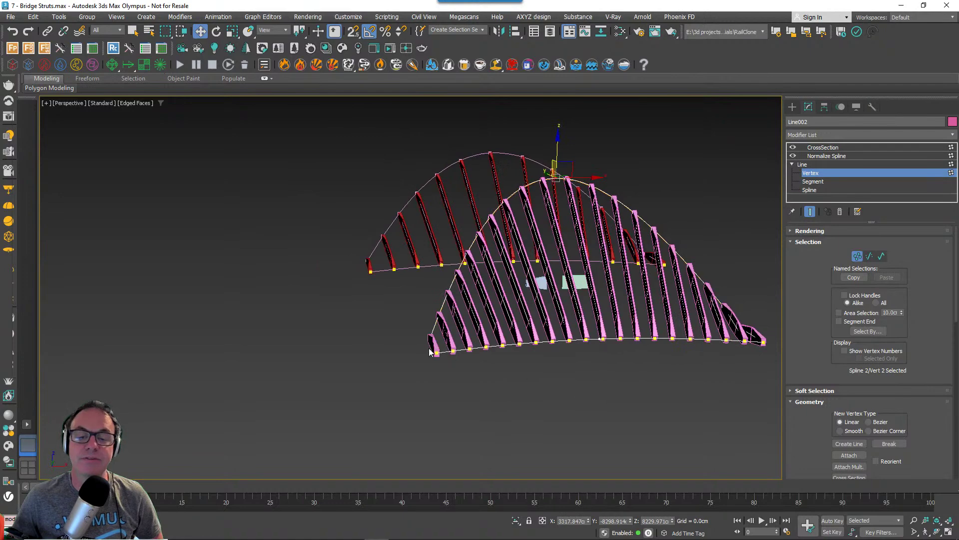
click(429, 336)
drag(431, 305, 458, 249)
alt+middle_drag(459, 249, 575, 372)
scroll(575, 371, down, 3)
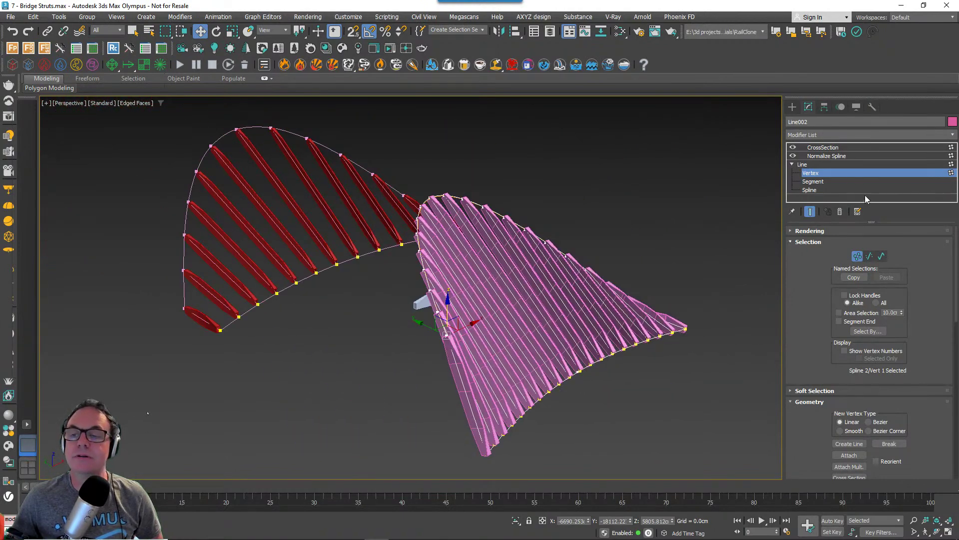
Set the Normalize Spline knot count to 17.
click(835, 156)
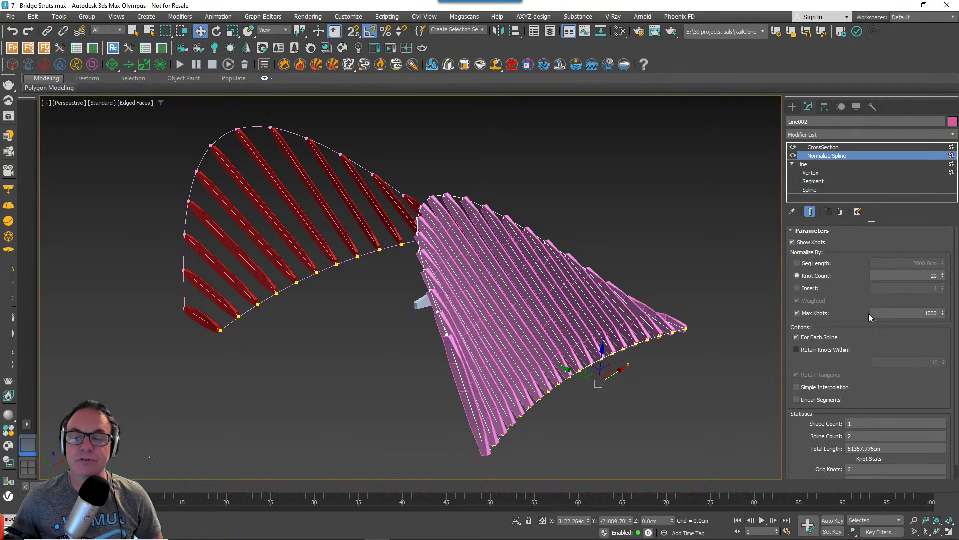
mouse_move(943, 278)
mouse_down()
mouse_move(943, 295)
mouse_move(942, 277)
mouse_move(933, 295)
mouse_move(934, 286)
mouse_up()
alt+middle_drag(537, 314, 462, 319)
Clone the upper curve at Spline level, place the copy up and behind it to extend the struts, and exit sub-object editing.
click(811, 190)
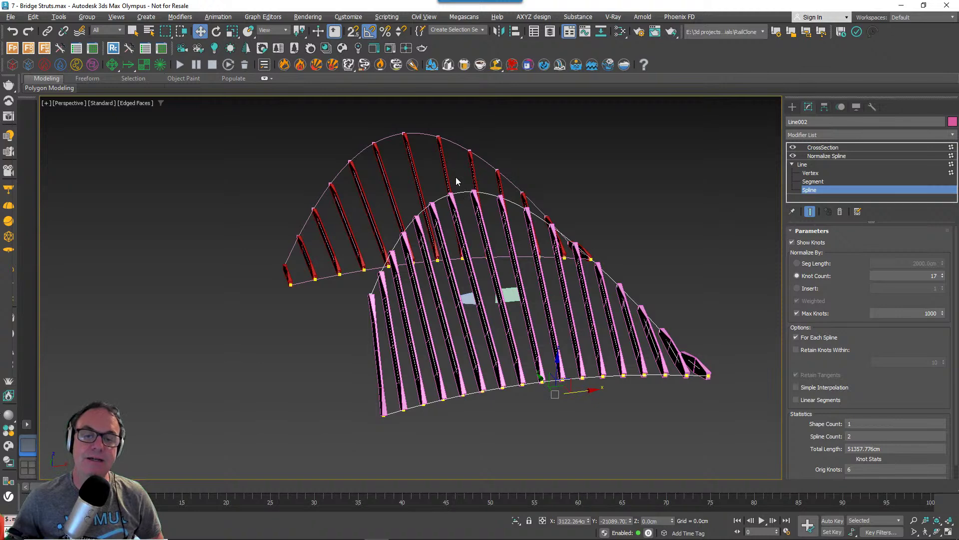
click(531, 228)
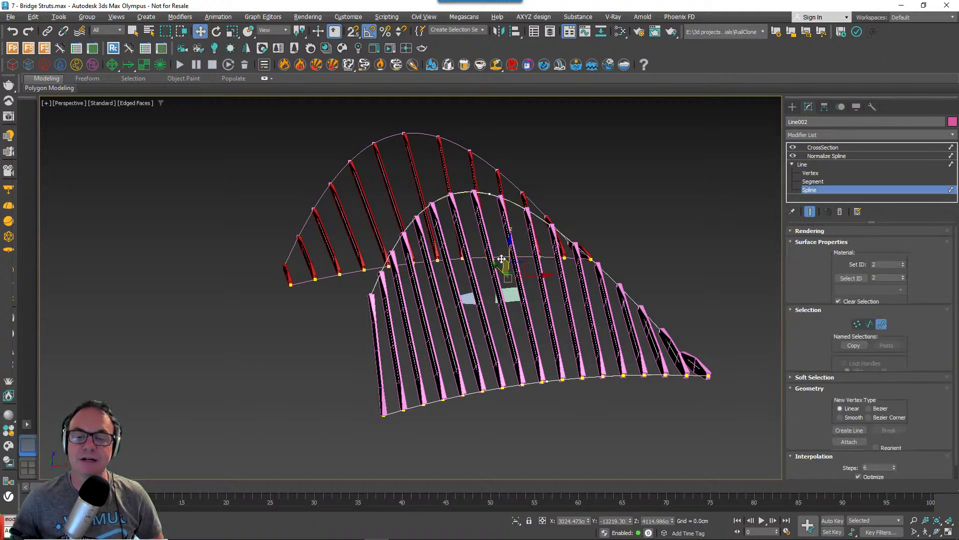
alt+middle_drag(531, 227, 455, 228)
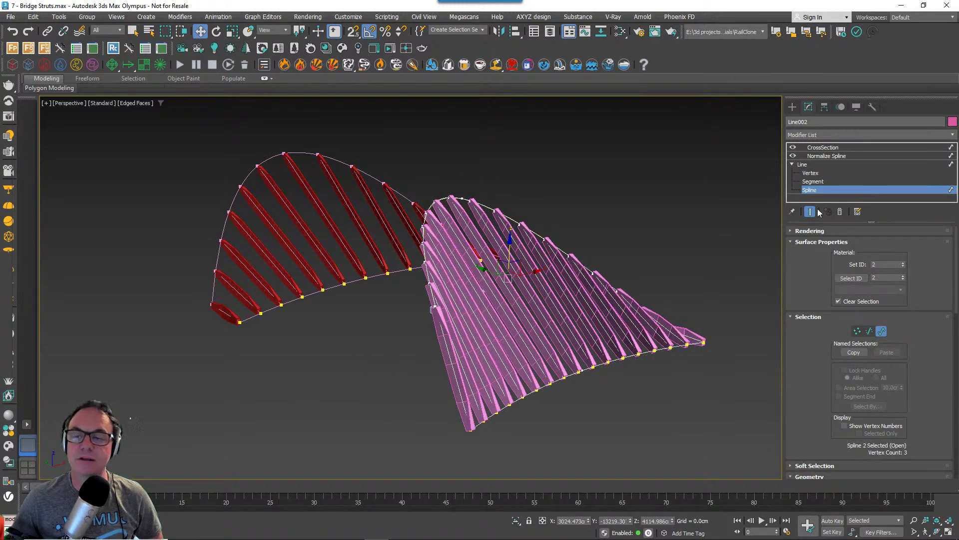
alt+middle_drag(689, 290, 630, 189)
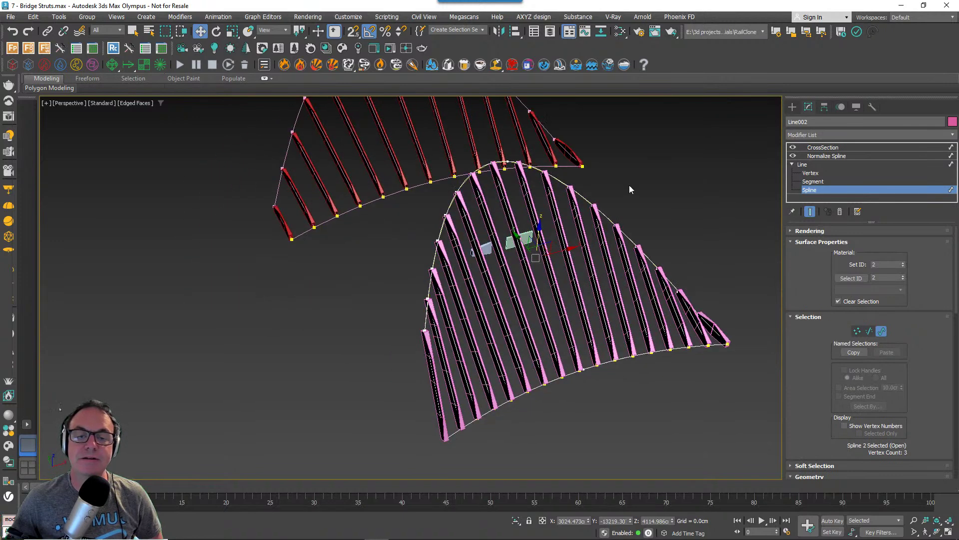
drag(573, 227, 577, 230)
alt+middle_drag(627, 228, 660, 217)
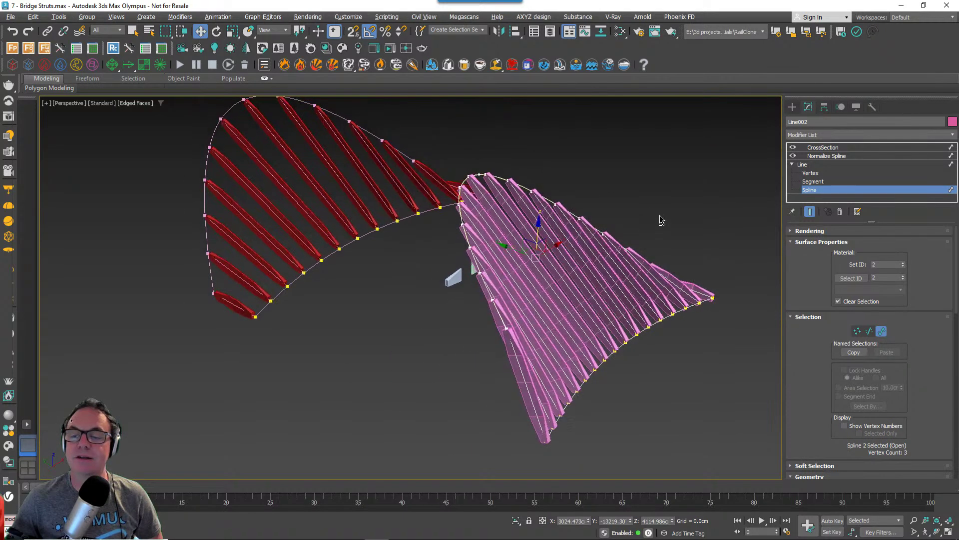
alt+middle_drag(534, 248, 530, 245)
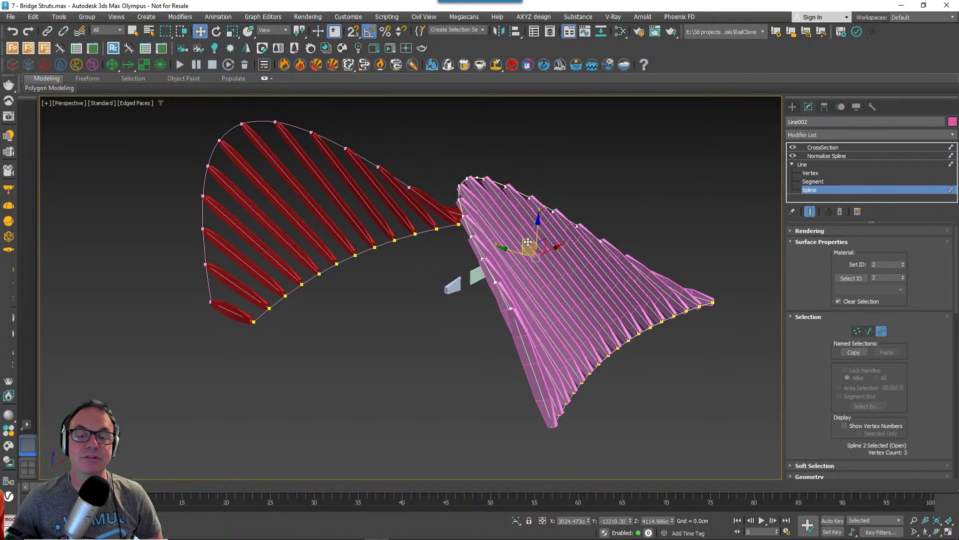
shift+drag(528, 241, 564, 248)
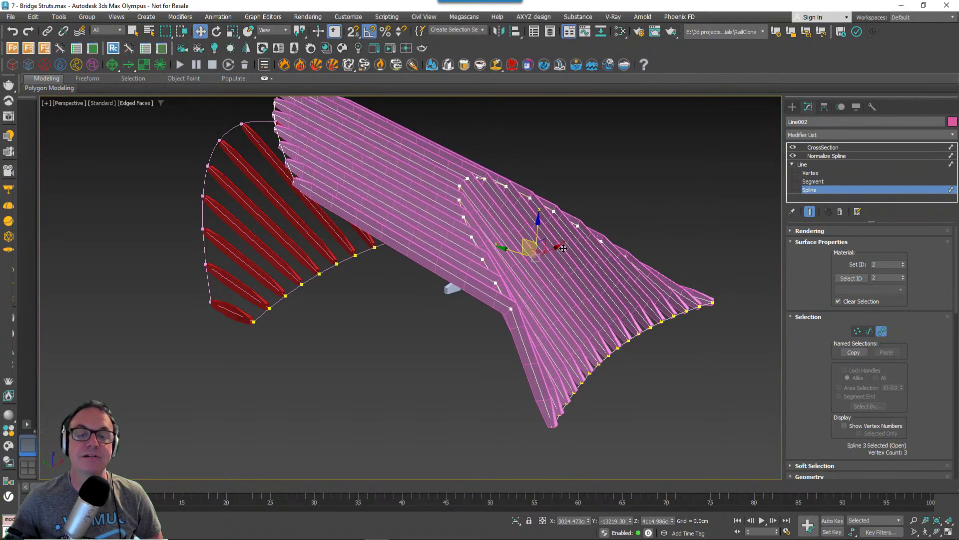
alt+middle_drag(563, 249, 467, 295)
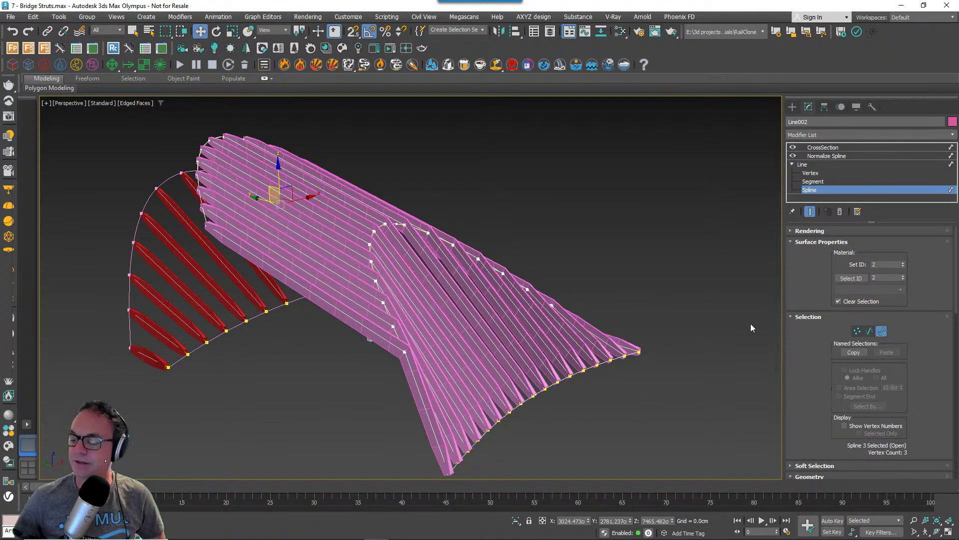
alt+middle_drag(649, 313, 625, 306)
click(816, 190)
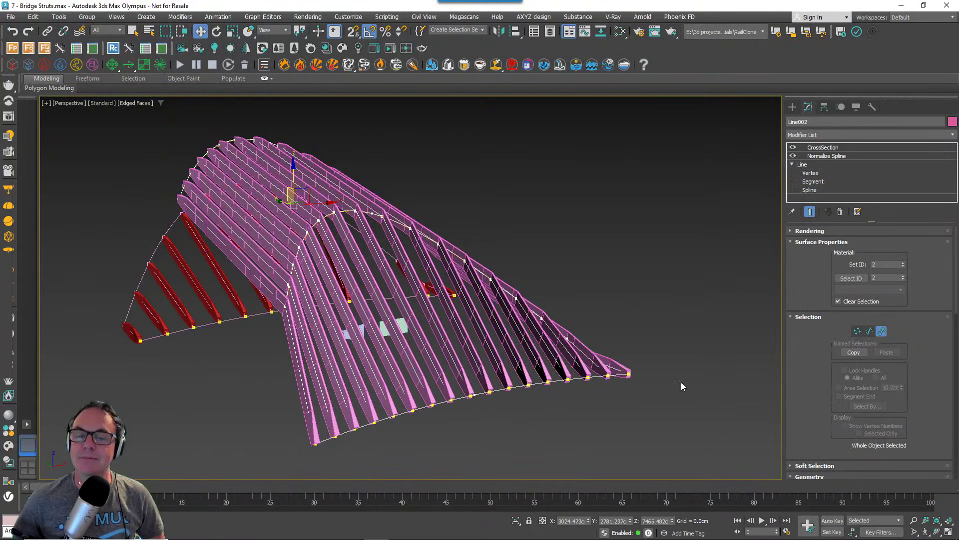
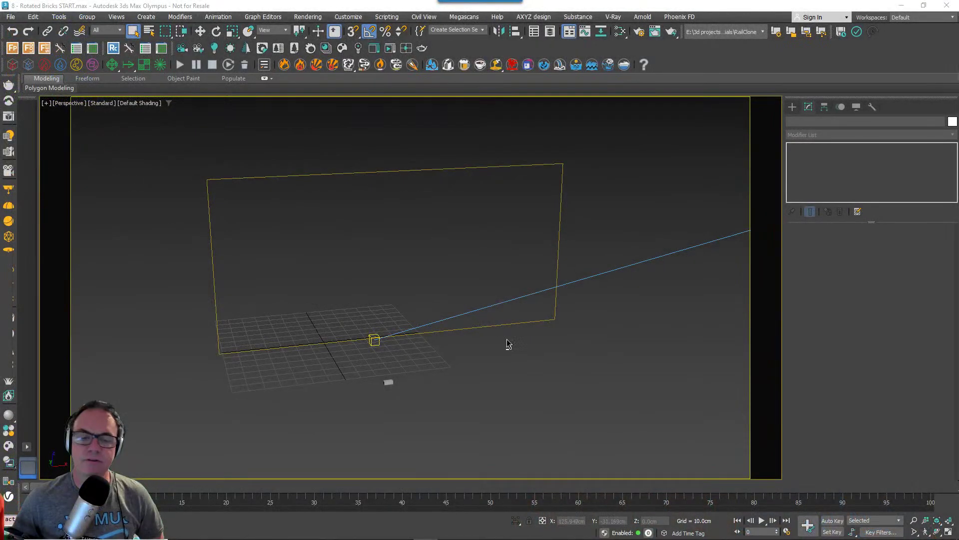
Create a Forest Pro object in Icon Mode on the ground plane in front of the upright rectangle.
alt+middle_drag(507, 343, 460, 437)
click(468, 450)
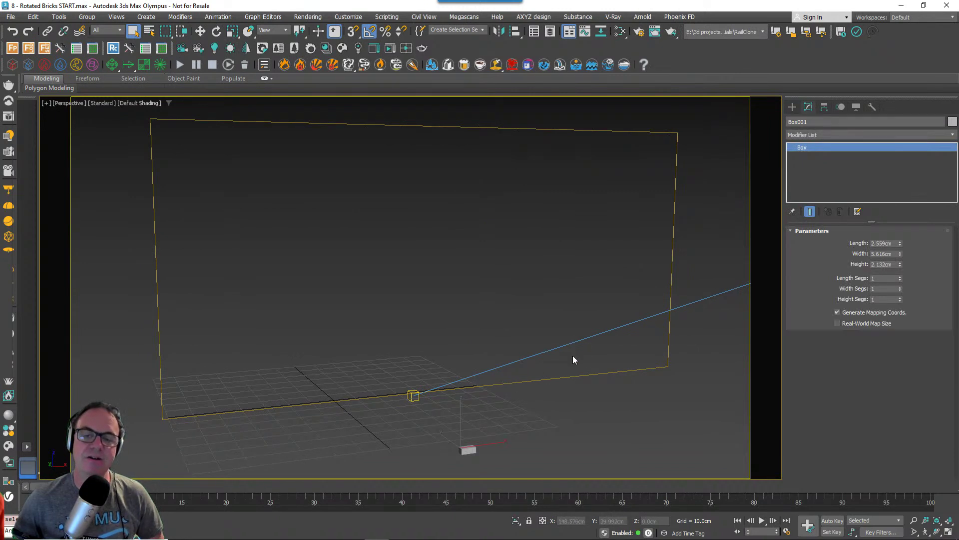
alt+middle_drag(536, 312, 559, 336)
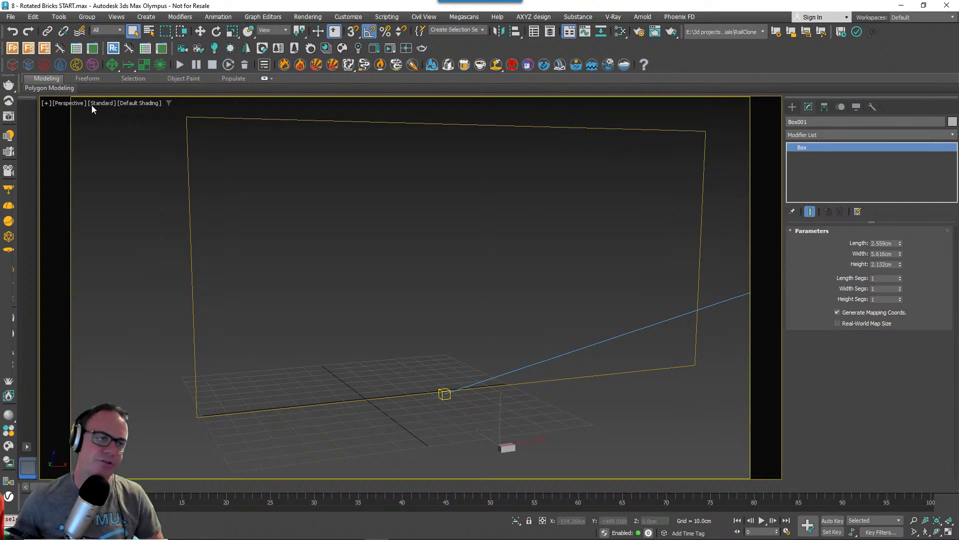
click(13, 50)
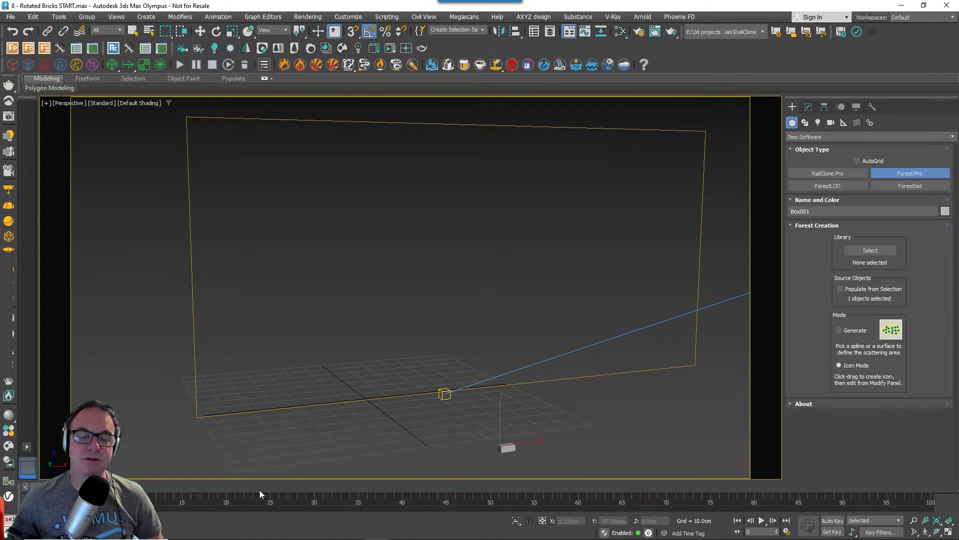
drag(313, 436, 419, 455)
alt+middle_drag(443, 429, 516, 415)
scroll(503, 398, down, 8)
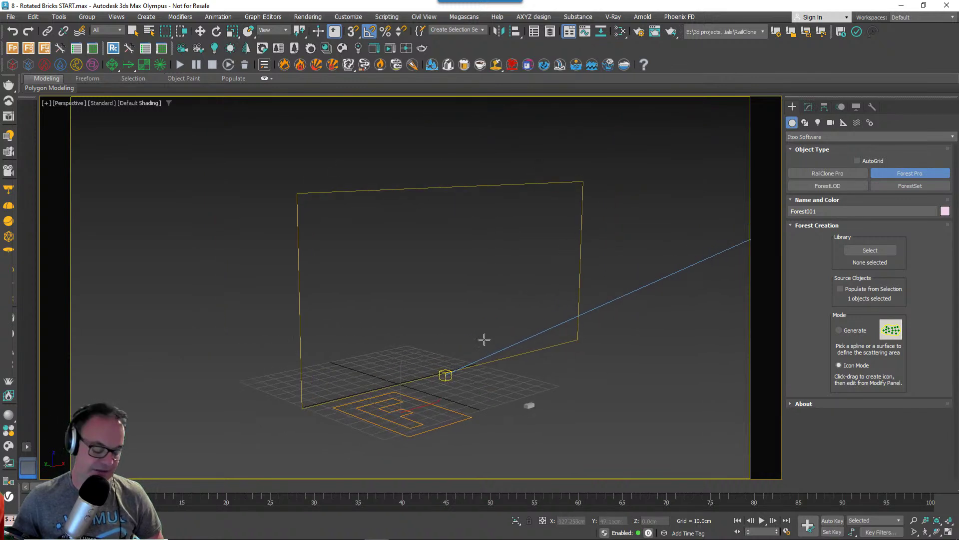
Rotate the Forest icon 90° about the X axis so it stands parallel to the upright rectangle.
key(w)
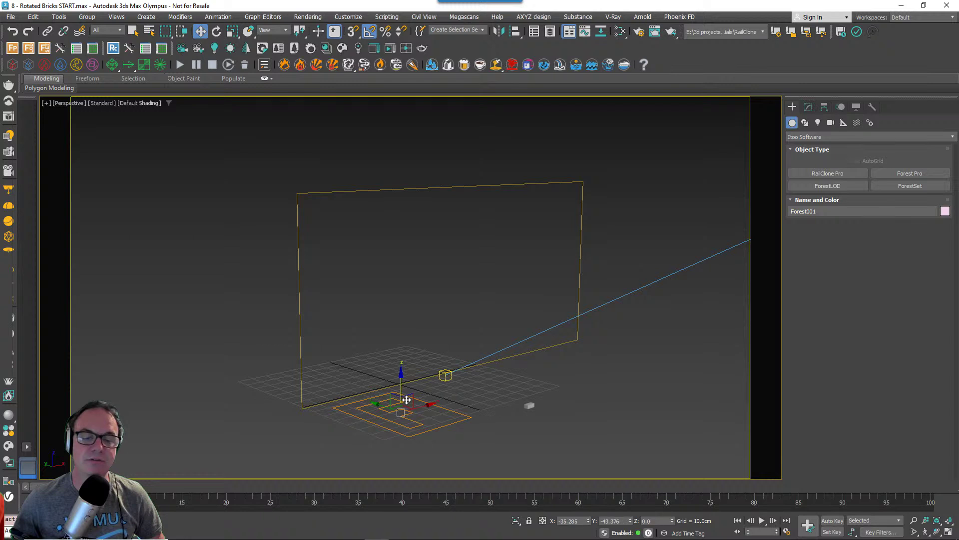
key(e)
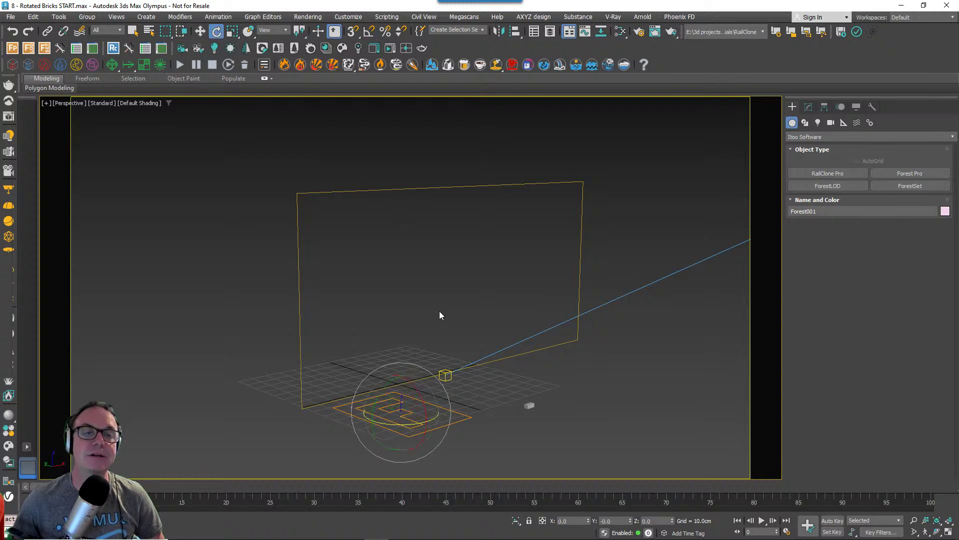
drag(415, 383, 441, 425)
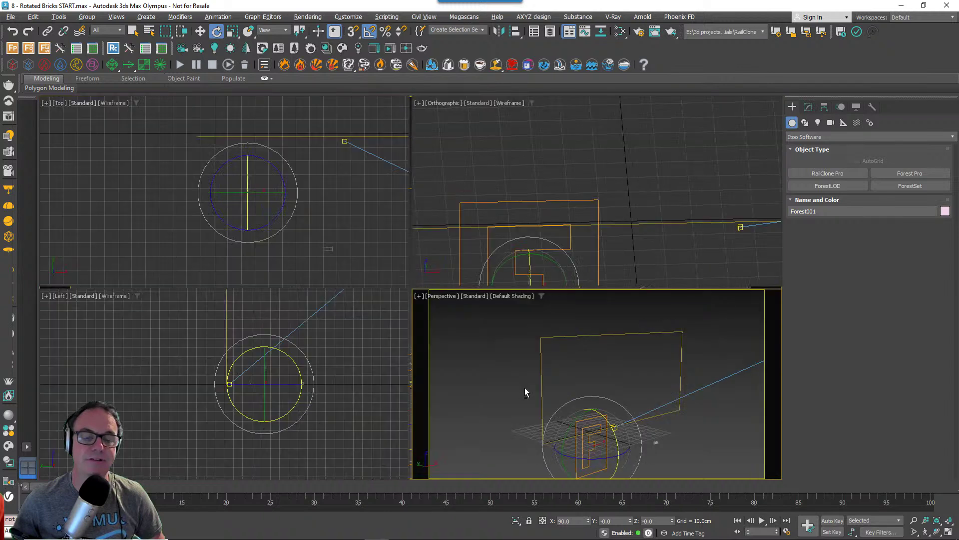
key(alt+w)
key(alt+w)
alt+middle_drag(456, 379, 422, 385)
Move the Forest icon up in front of the rectangle, to about X -9.7 cm and Z 66.4 cm, and show its parameters.
key(w)
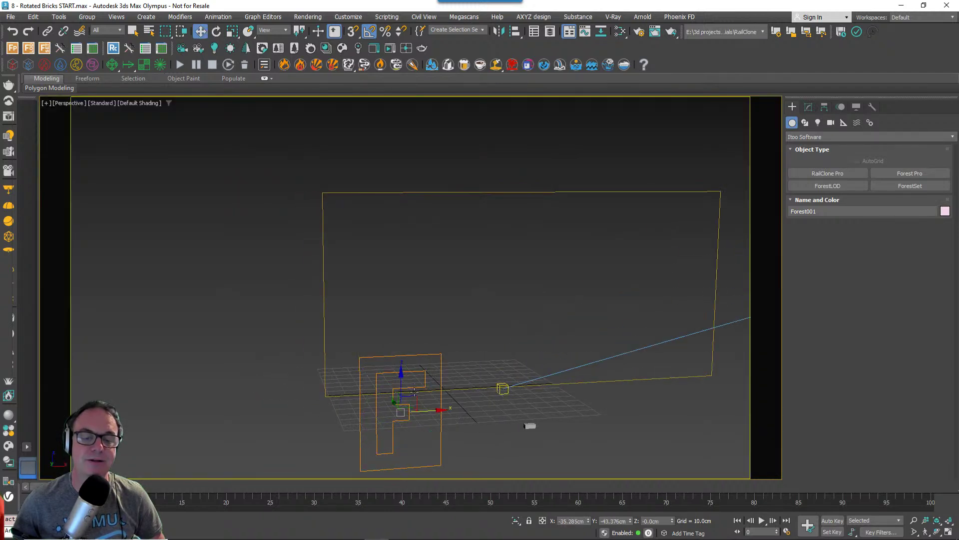
drag(419, 386, 465, 271)
click(824, 107)
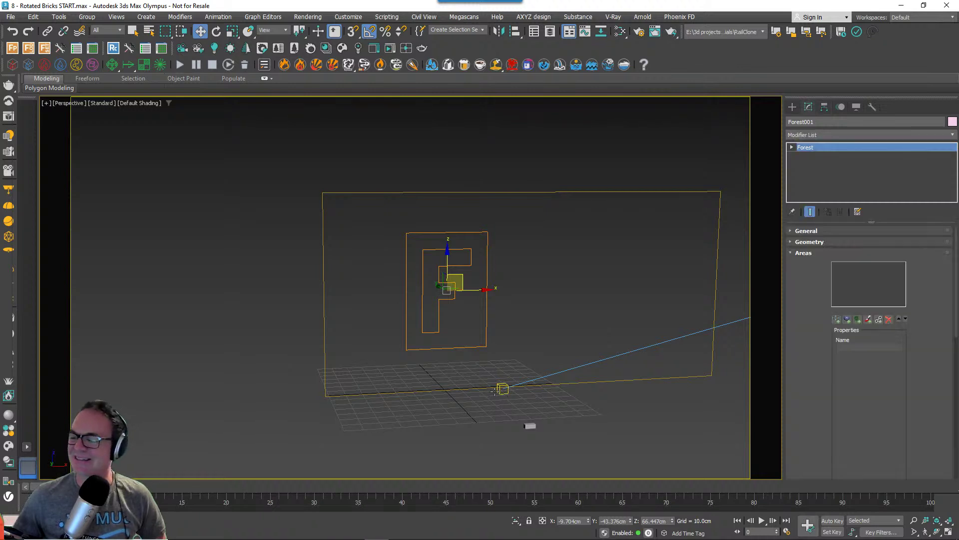
Add a spline area to the Forest object and assign the upright Rectangle001 as its boundary.
alt+middle_drag(503, 391, 586, 363)
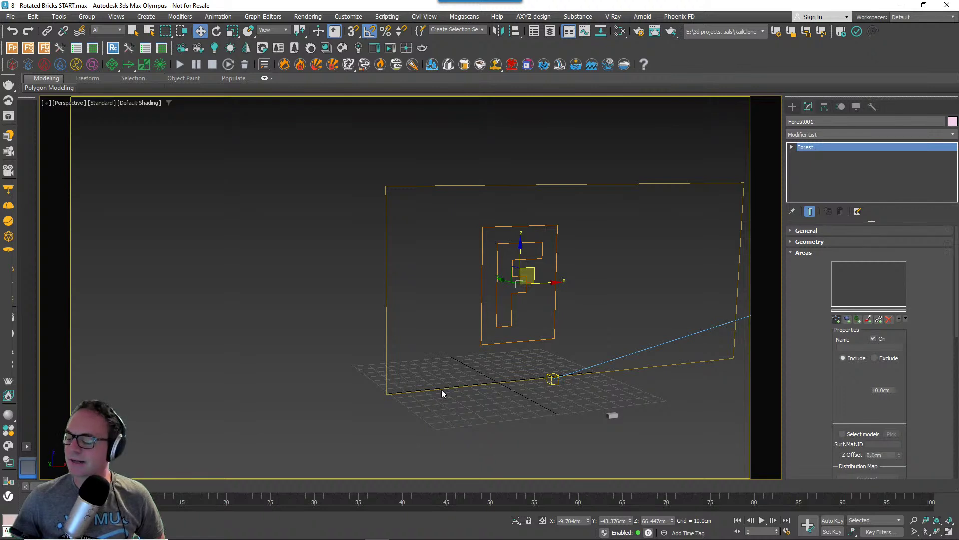
click(442, 389)
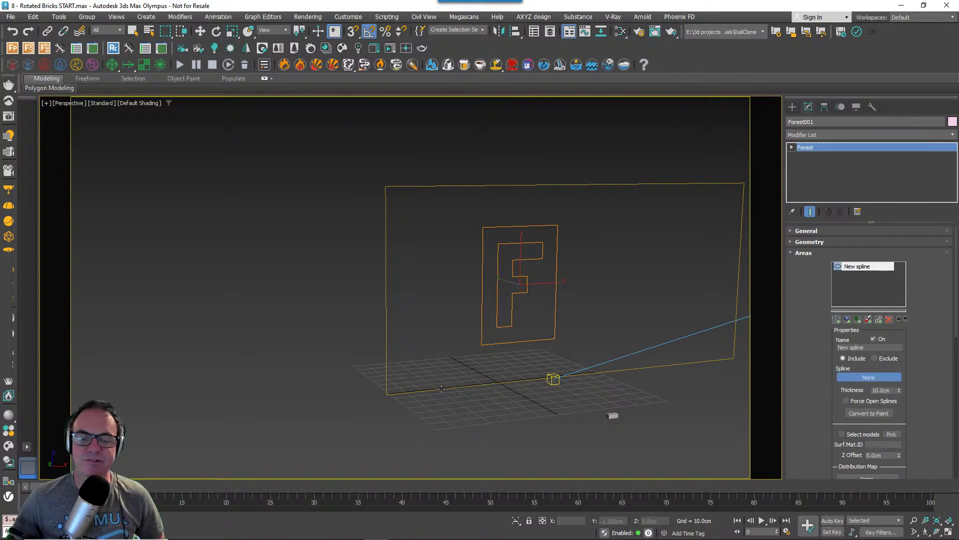
click(441, 390)
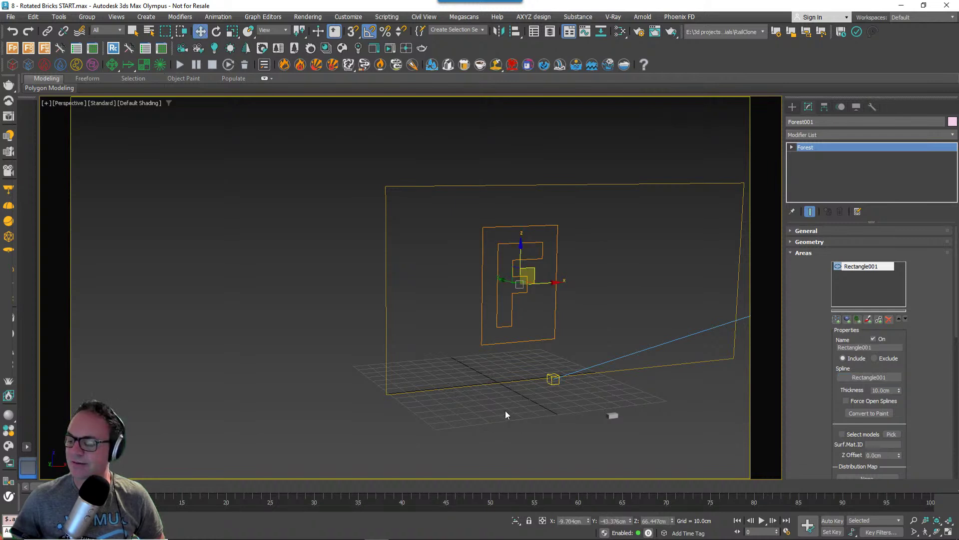
Move the Forest icon back along Y towards the rectangle's plane, to about Y -4.5 cm.
middle_drag(536, 389, 451, 379)
alt+middle_drag(558, 373, 539, 368)
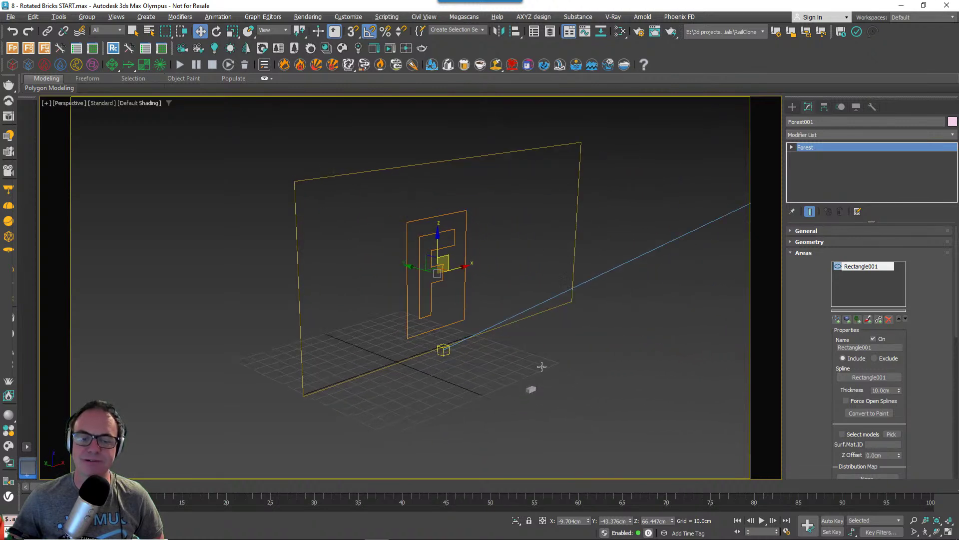
drag(423, 266, 375, 254)
Add the small brick Box001 as a custom object in the Forest geometry.
click(803, 253)
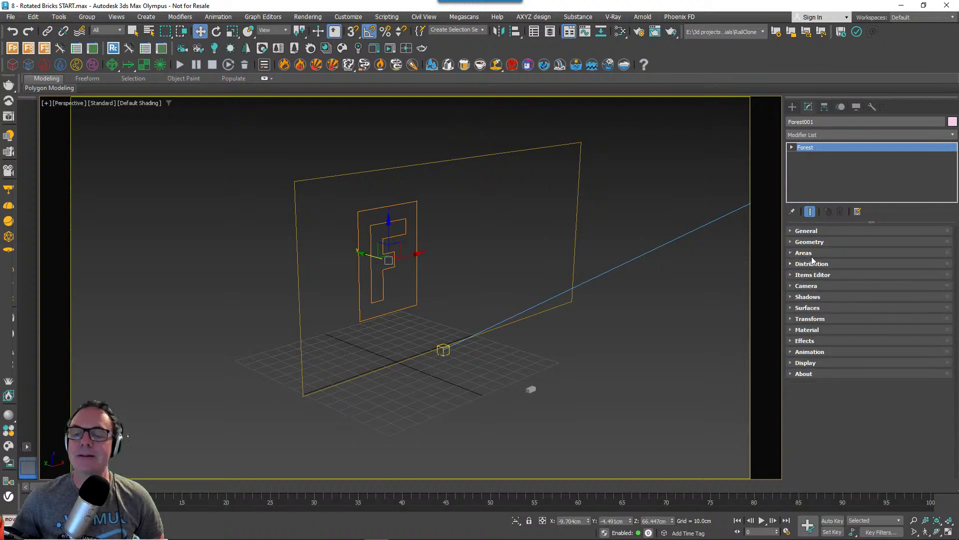
click(809, 242)
scroll(816, 364, up, 3)
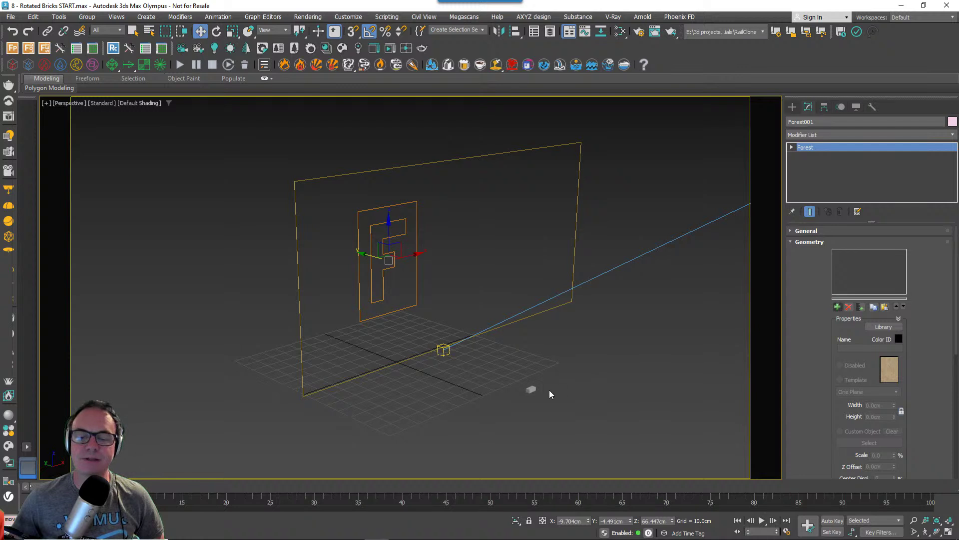
click(528, 390)
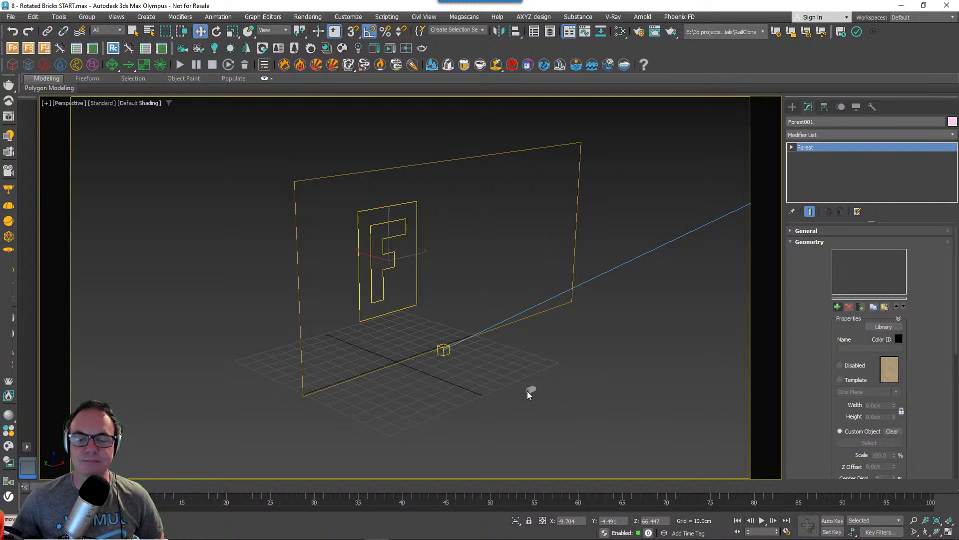
click(533, 389)
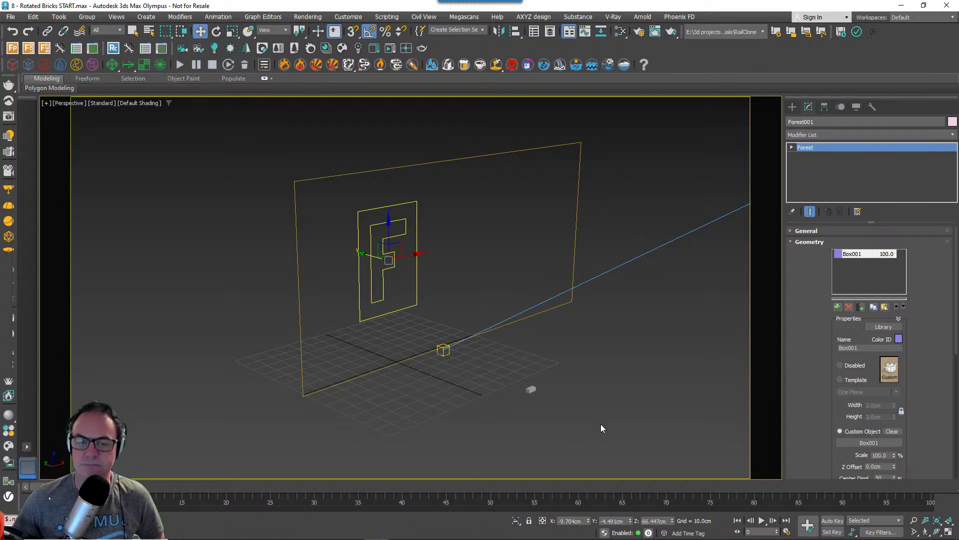
click(801, 241)
click(814, 252)
drag(817, 264, 820, 388)
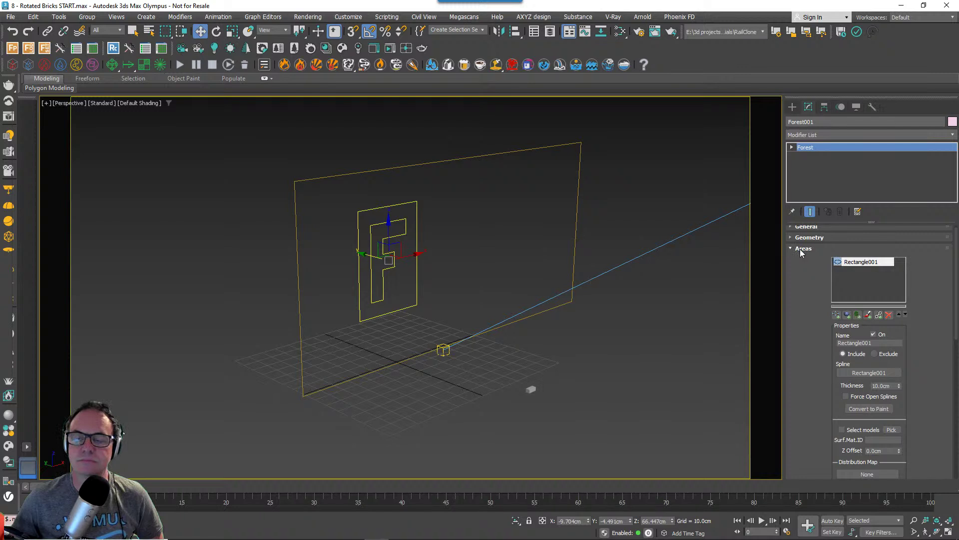
click(800, 249)
click(813, 364)
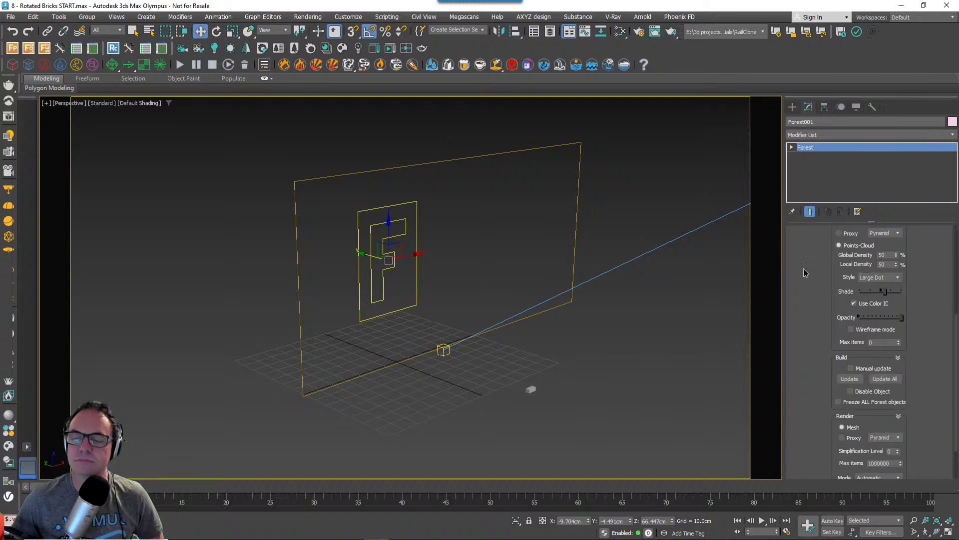
scroll(816, 358, up, 5)
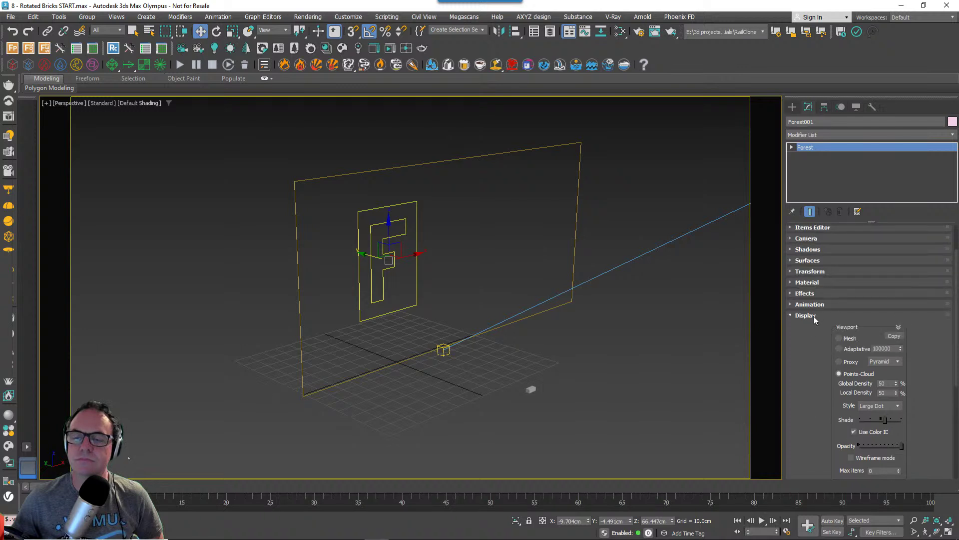
click(813, 316)
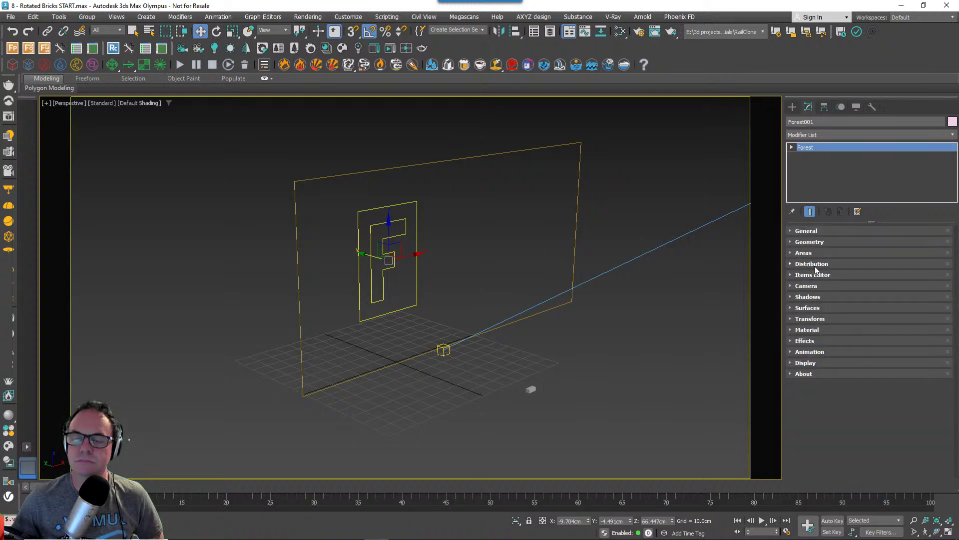
Reduce the Forest distribution density's X units to 700 cm.
click(813, 265)
drag(808, 277, 818, 323)
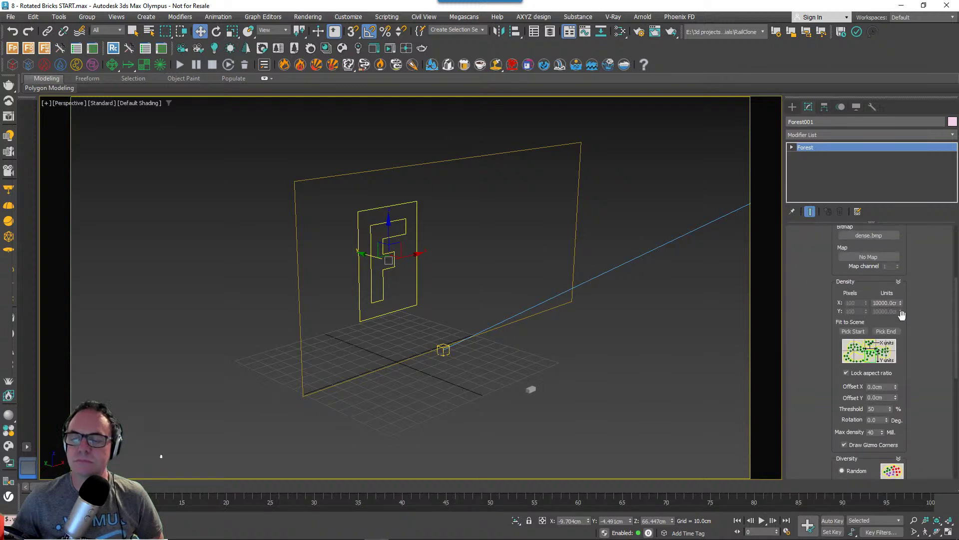
drag(901, 303, 899, 349)
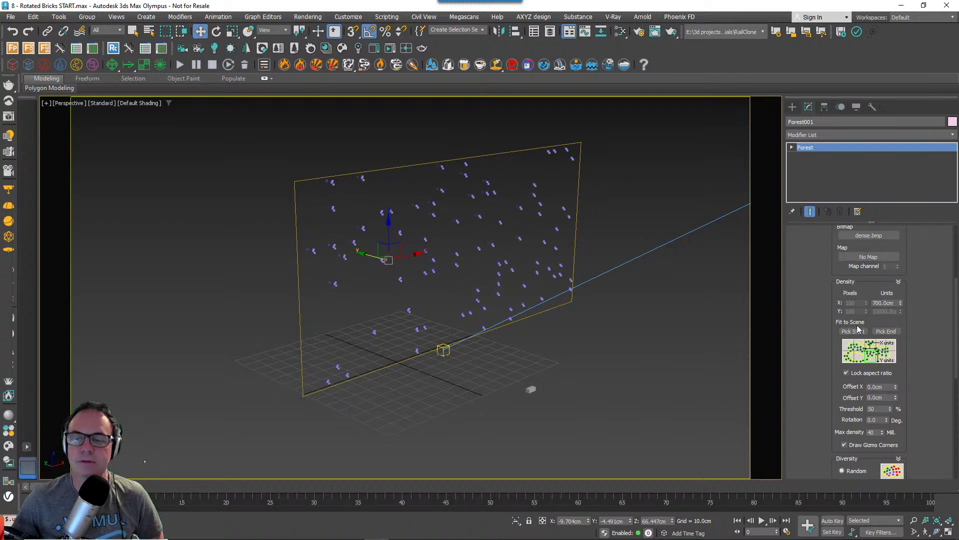
scroll(816, 385, up, 5)
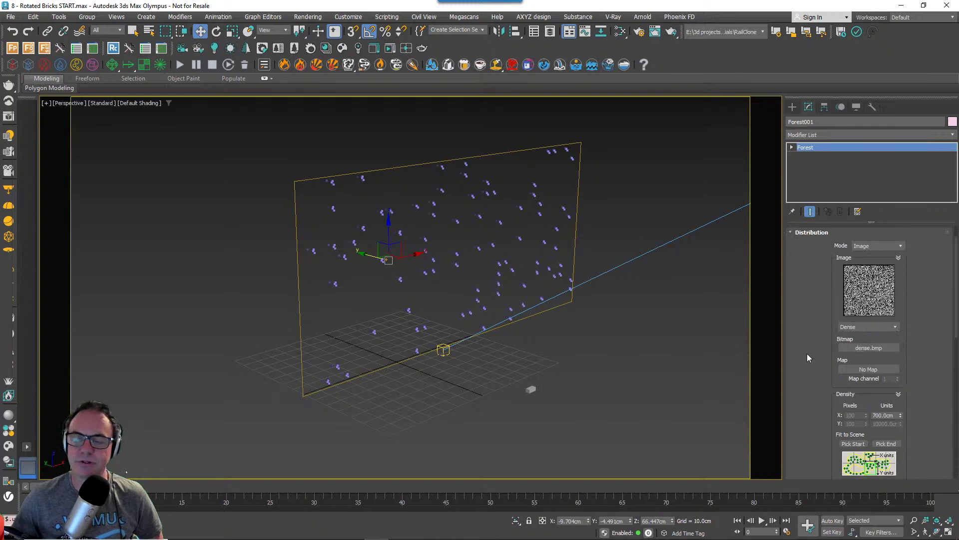
click(808, 233)
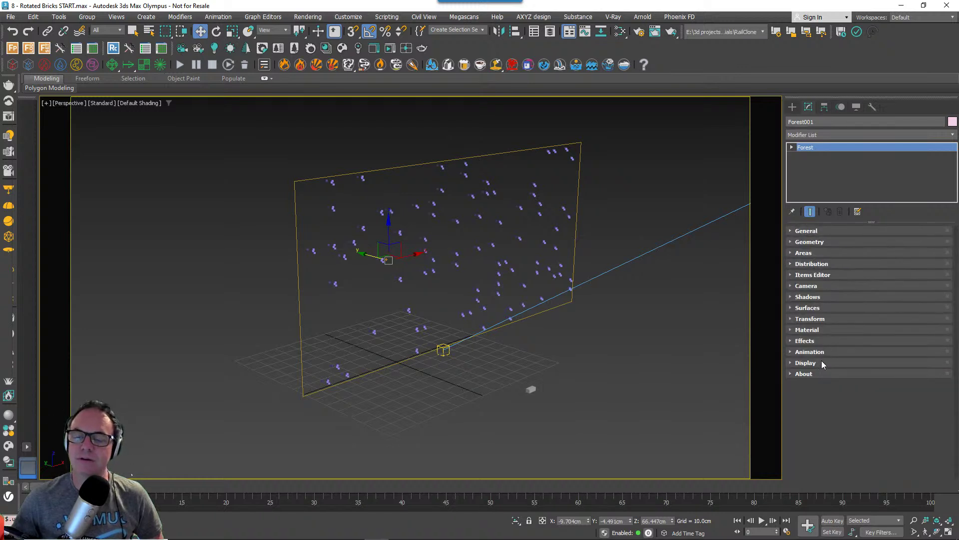
Set the Forest viewport display to Mesh so the scattered bricks show as full geometry.
click(822, 362)
scroll(822, 307, up, 3)
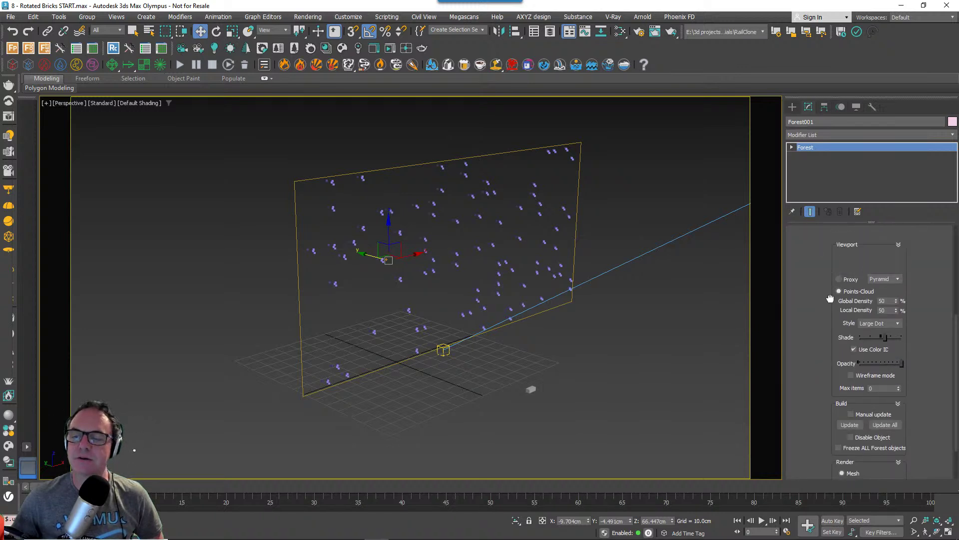
click(840, 273)
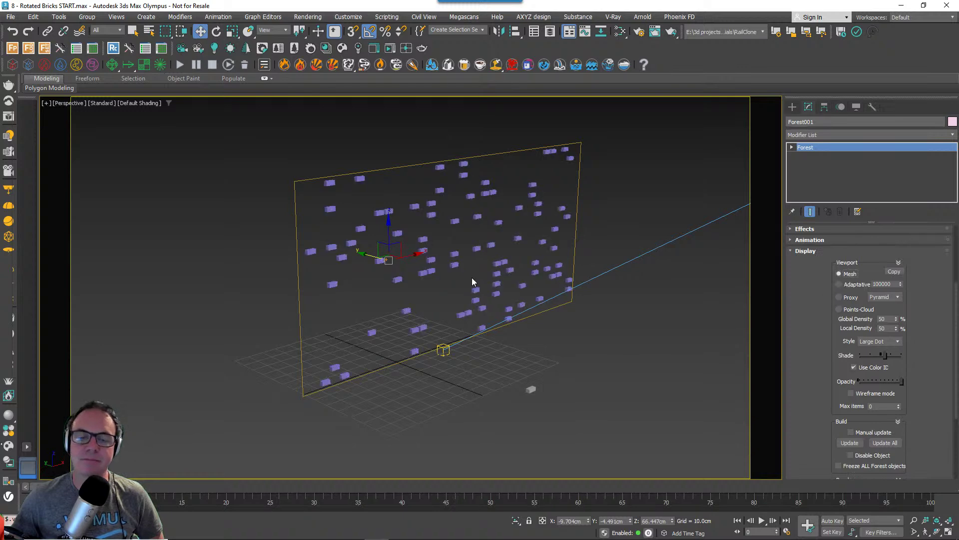
scroll(418, 277, up, 3)
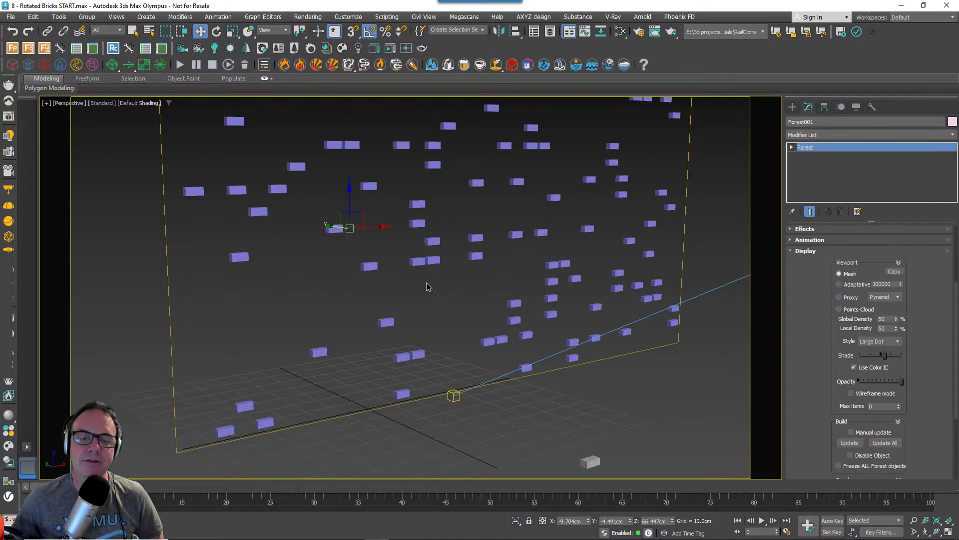
middle_drag(427, 284, 434, 320)
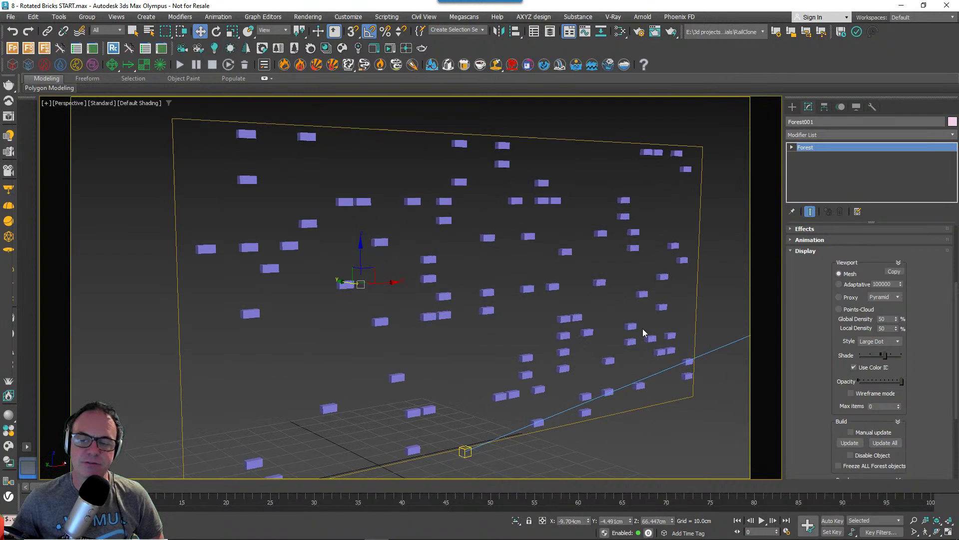
click(813, 251)
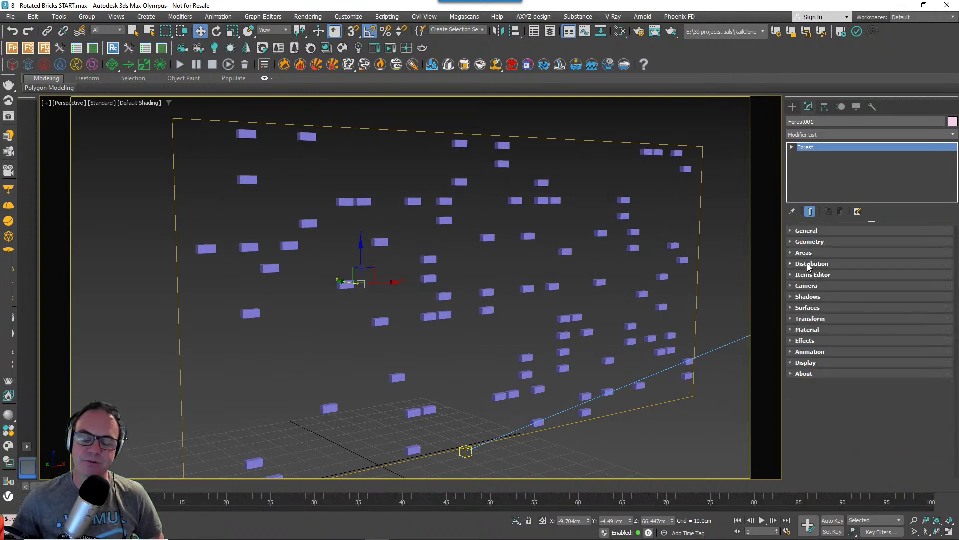
Change the Forest distribution image from Dense to the Grid 2 pattern.
click(809, 265)
drag(806, 285, 807, 332)
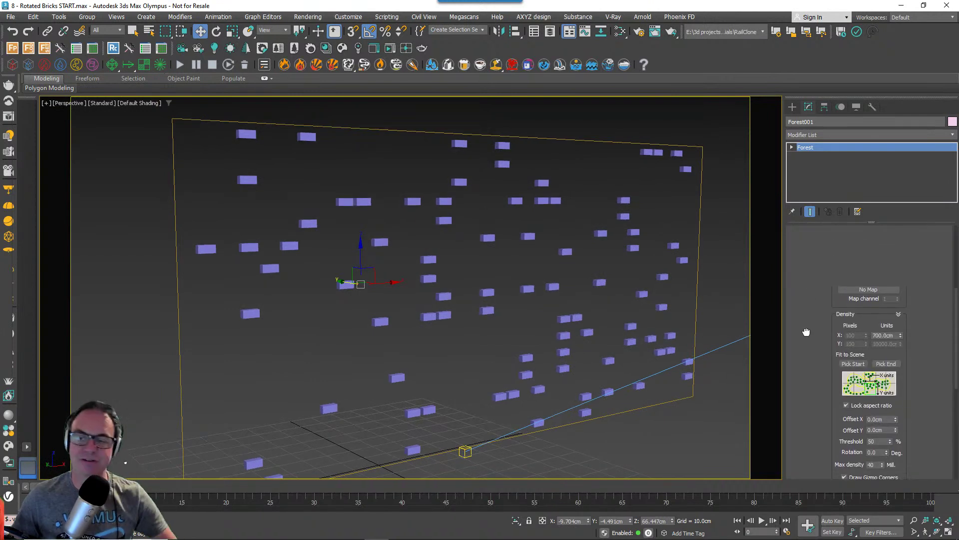
scroll(807, 310, up, 5)
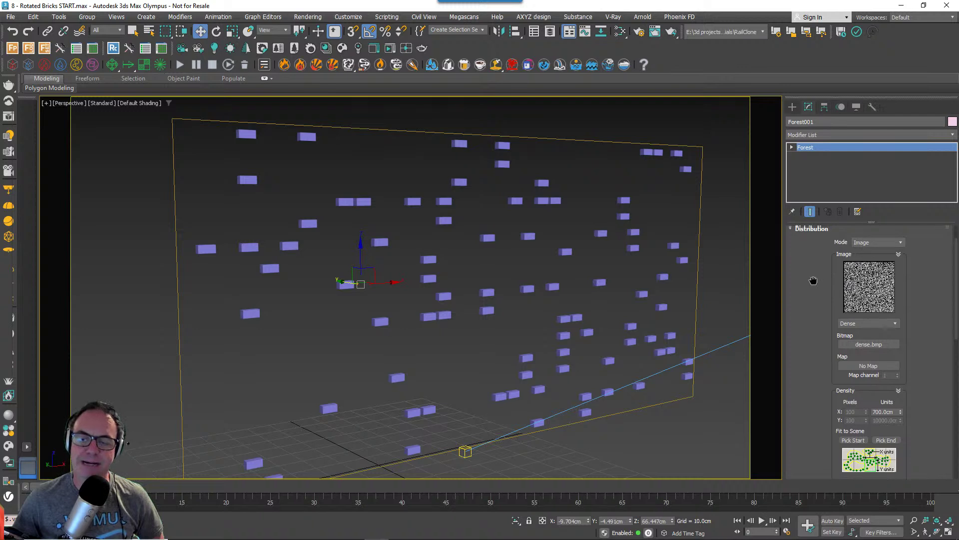
scroll(874, 334, up, 1)
click(874, 331)
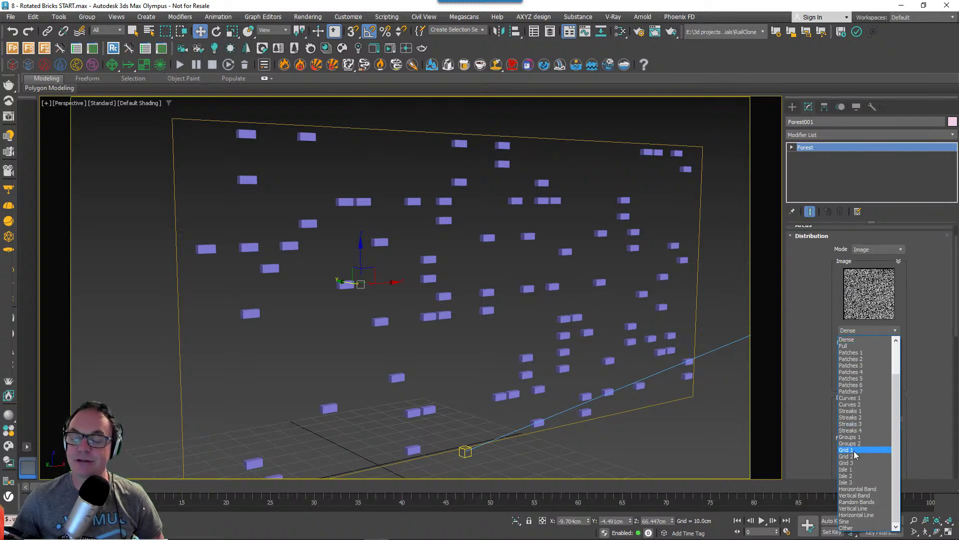
click(848, 457)
scroll(865, 312, up, 2)
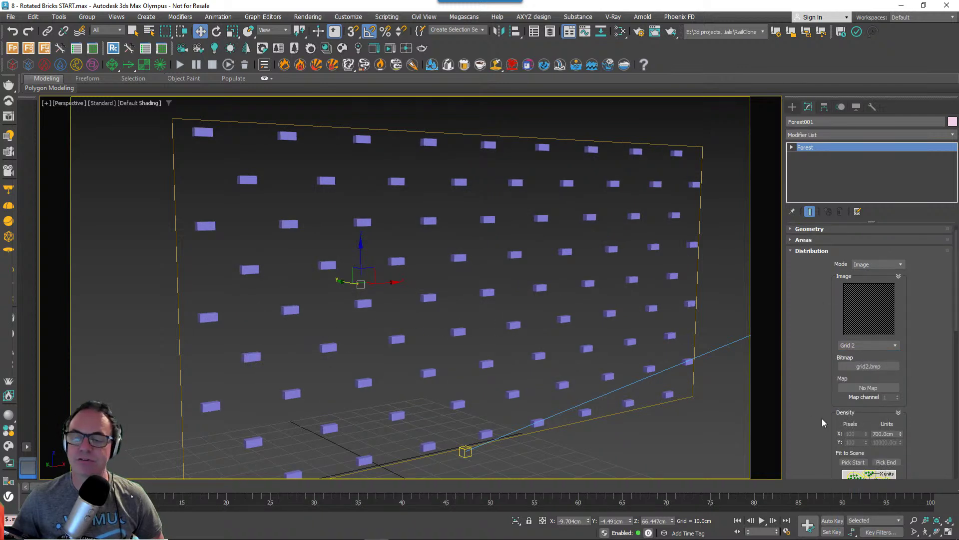
Reduce the Forest distribution density's X units to 142.8 cm to bring the scattered bricks closer together.
scroll(823, 418, down, 5)
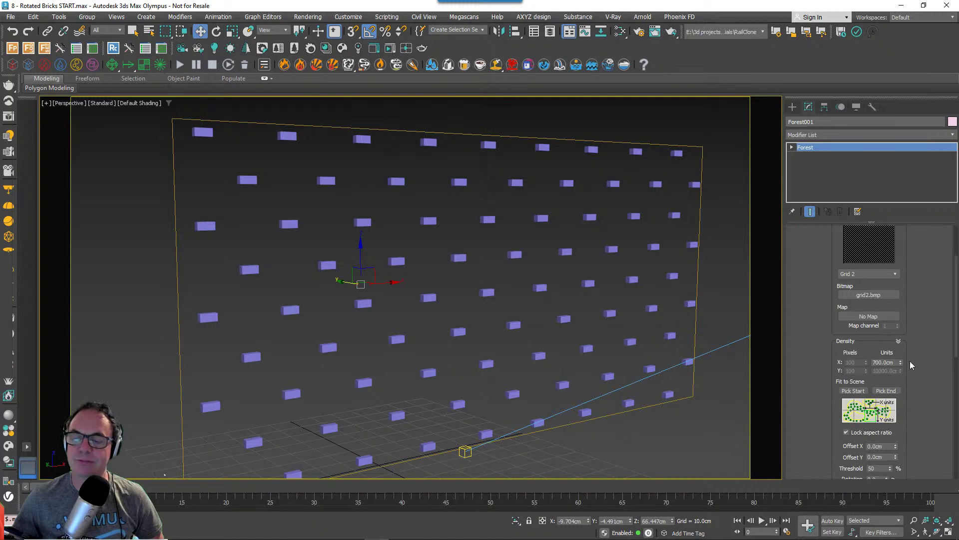
drag(902, 364, 892, 397)
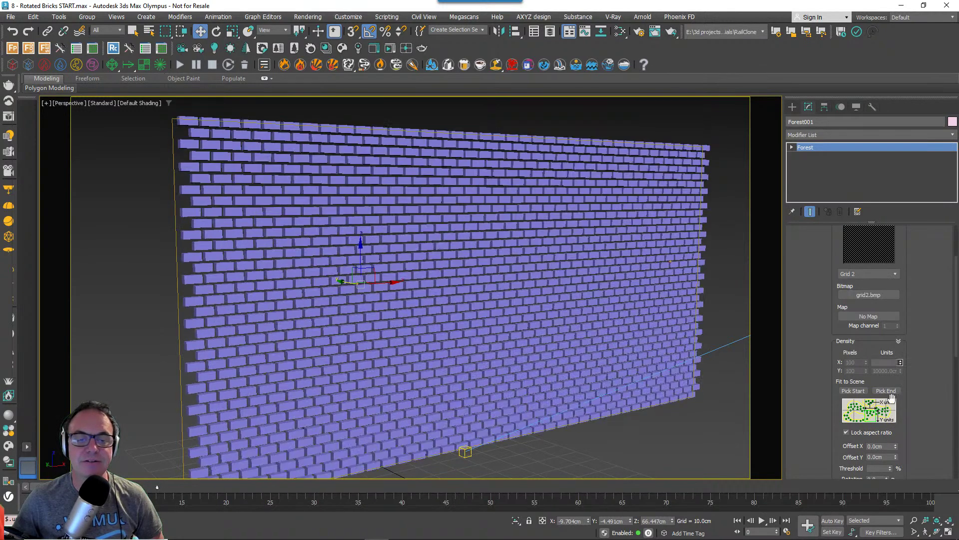
scroll(372, 310, up, 10)
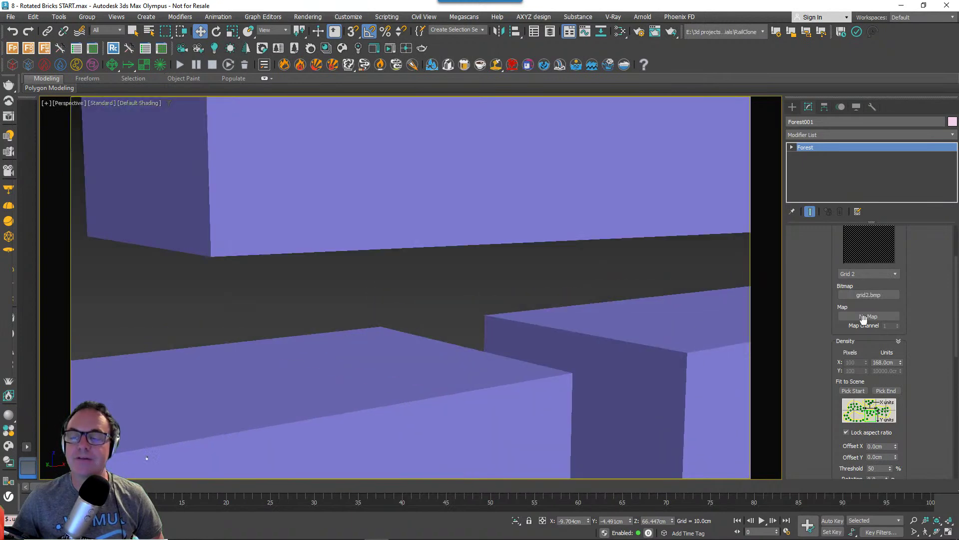
drag(901, 367, 905, 440)
scroll(492, 328, down, 9)
alt+middle_drag(507, 320, 469, 320)
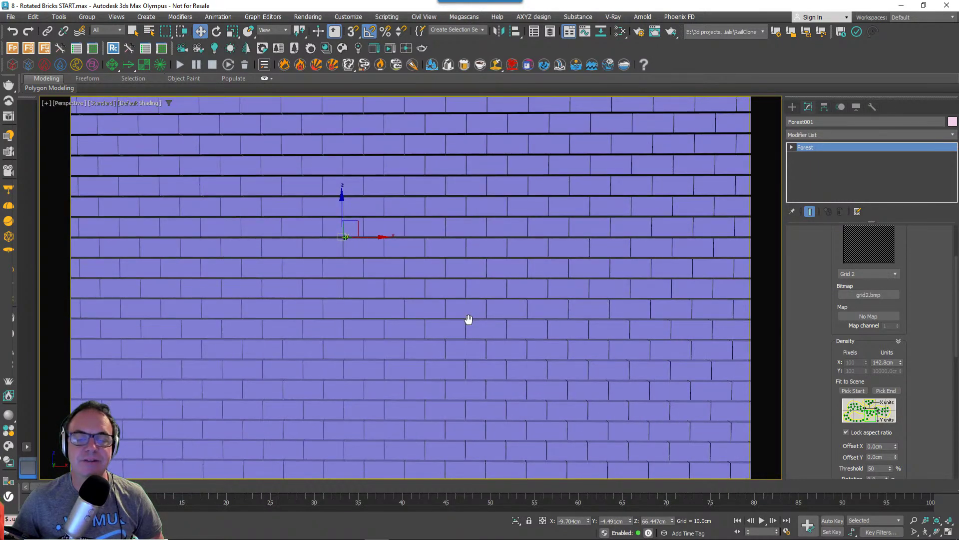
Unlock the density's aspect ratio and adjust the Y units to about 133.74 cm to tighten the gaps between brick rows.
scroll(450, 298, up, 5)
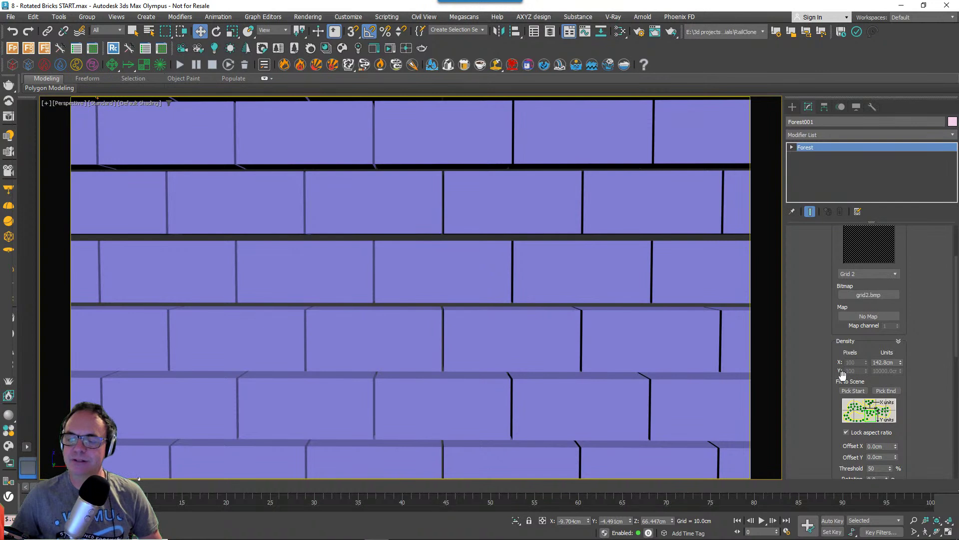
drag(852, 344, 850, 322)
click(866, 412)
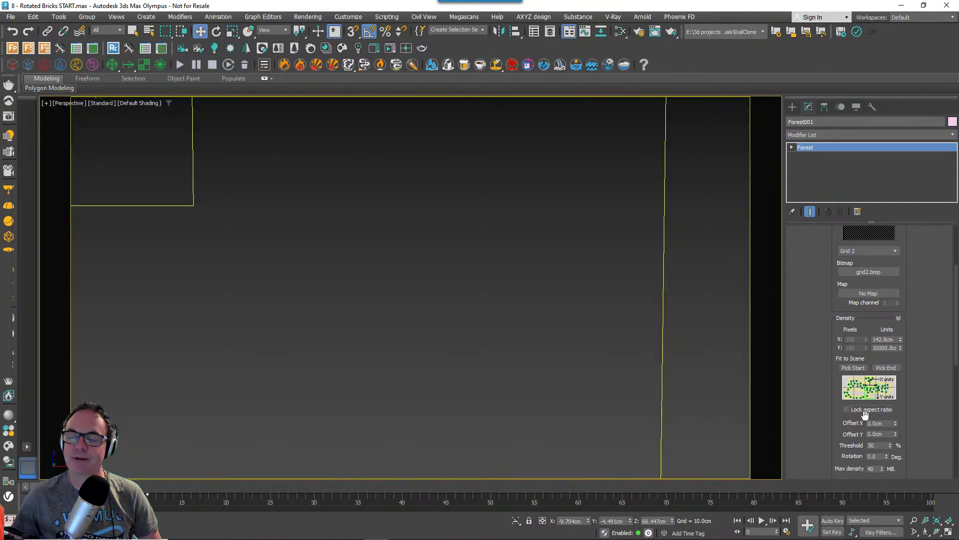
text(142)
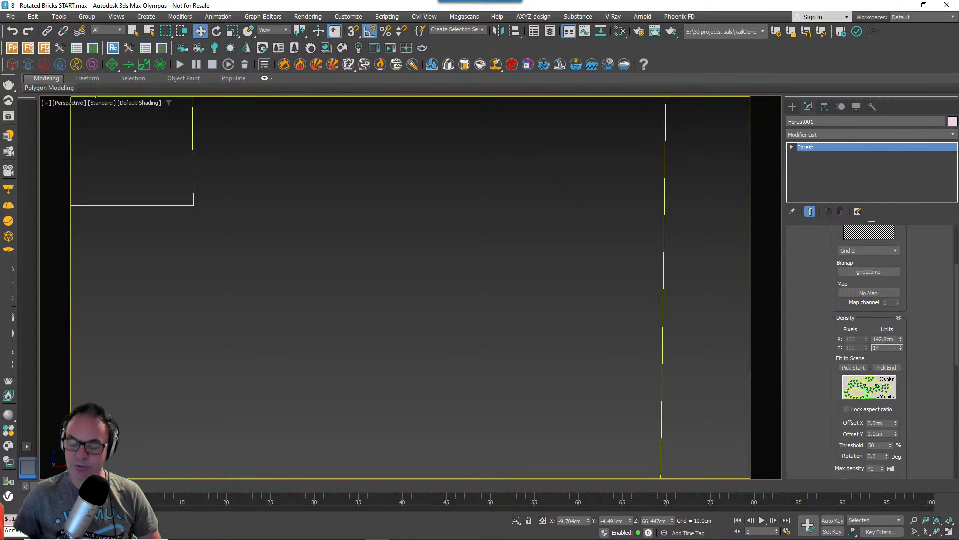
key(Return)
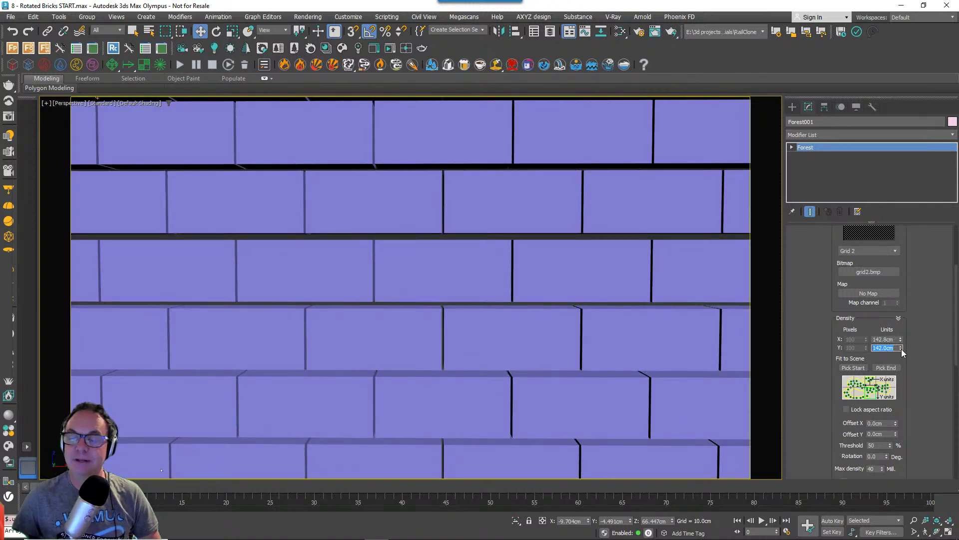
drag(901, 348, 900, 354)
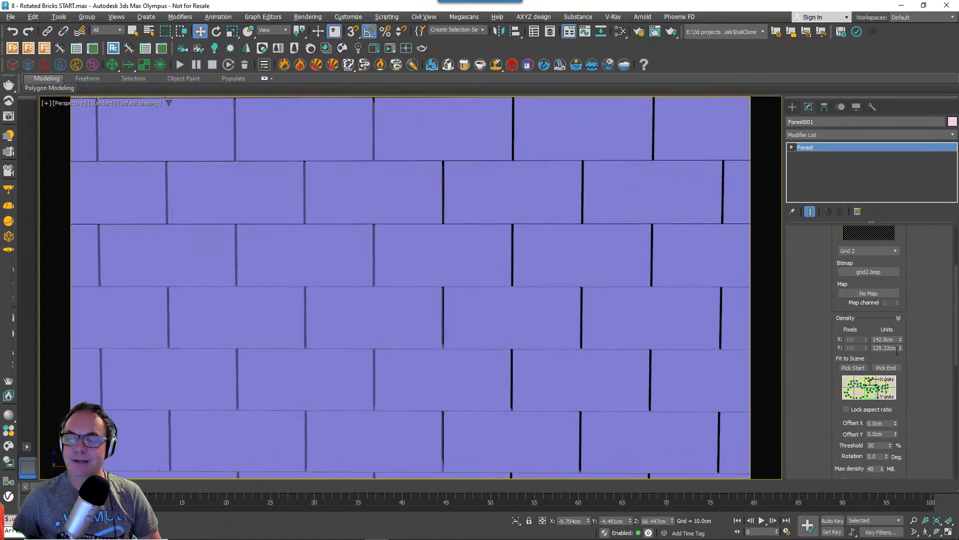
drag(901, 348, 901, 345)
scroll(369, 279, down, 10)
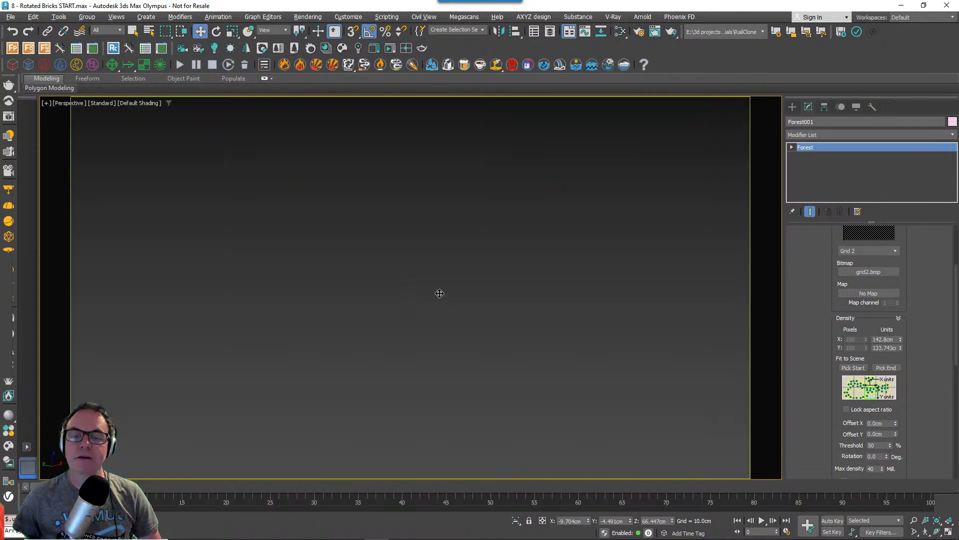
scroll(319, 258, up, 8)
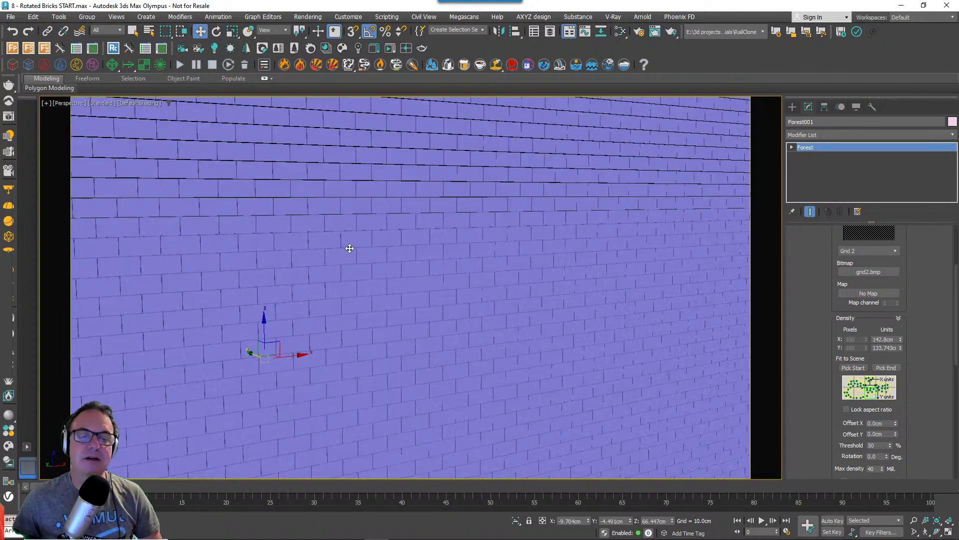
middle_drag(456, 300, 423, 299)
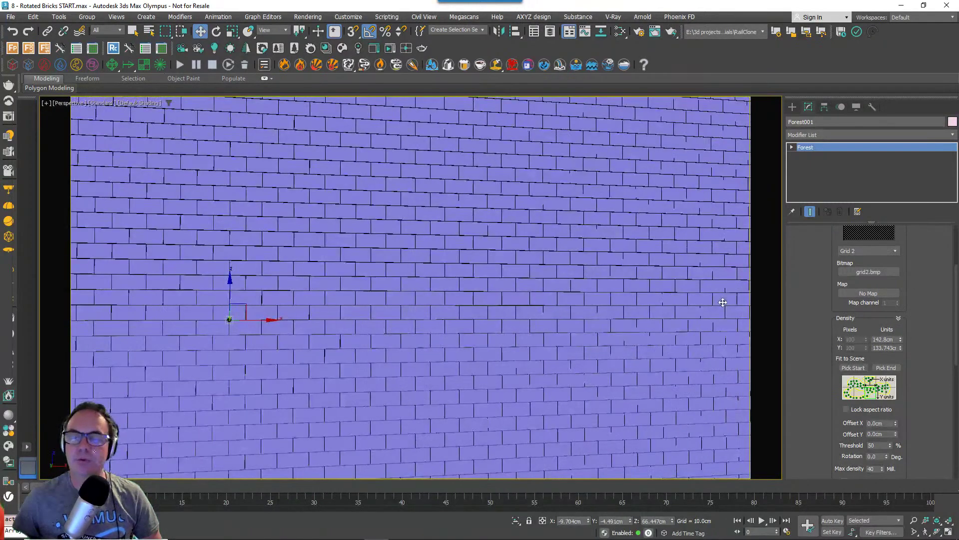
Enable rotation in the Forest transform settings and reset the minimum and maximum angles to 0 on X, Y and Z.
scroll(824, 295, up, 4)
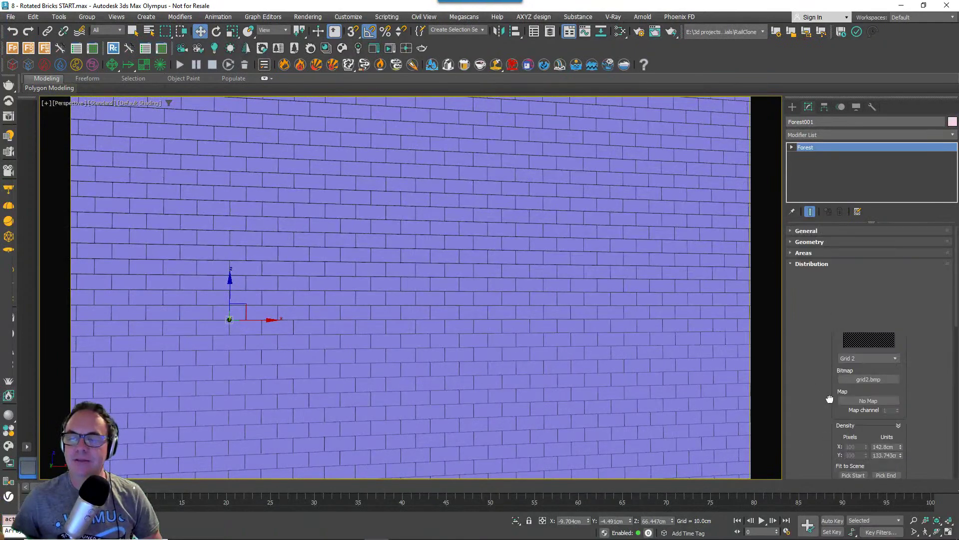
click(813, 264)
middle_drag(515, 335, 495, 304)
scroll(544, 295, down, 4)
alt+middle_drag(595, 341, 587, 330)
click(835, 319)
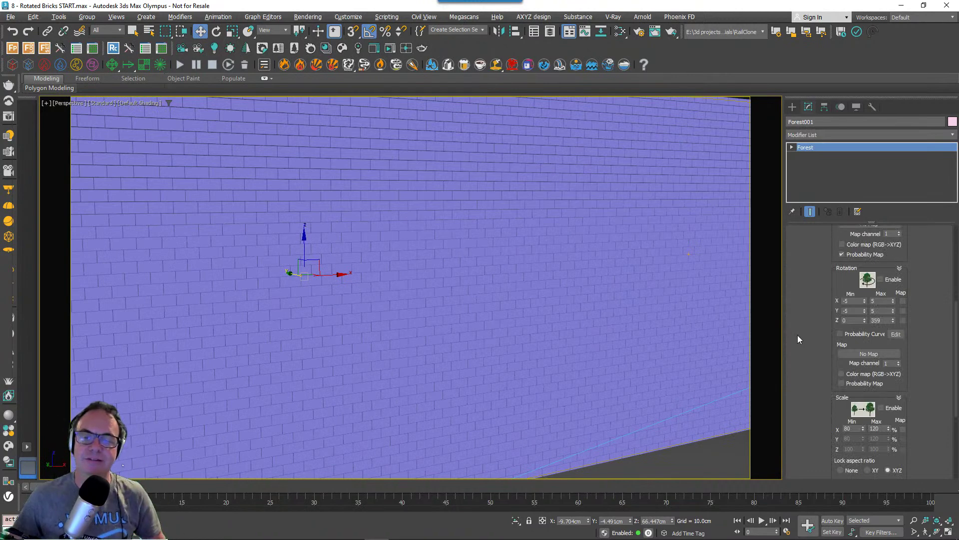
click(880, 278)
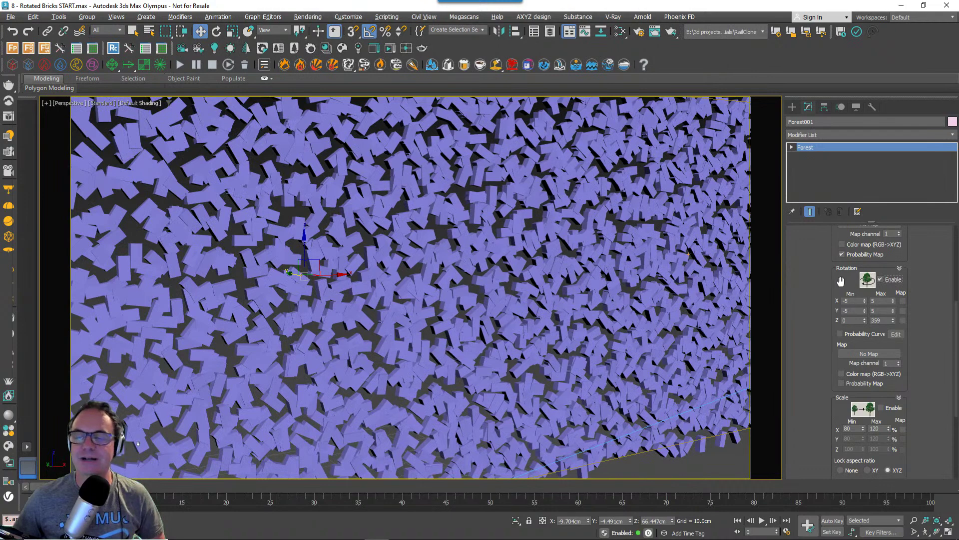
right_click(864, 300)
right_click(865, 310)
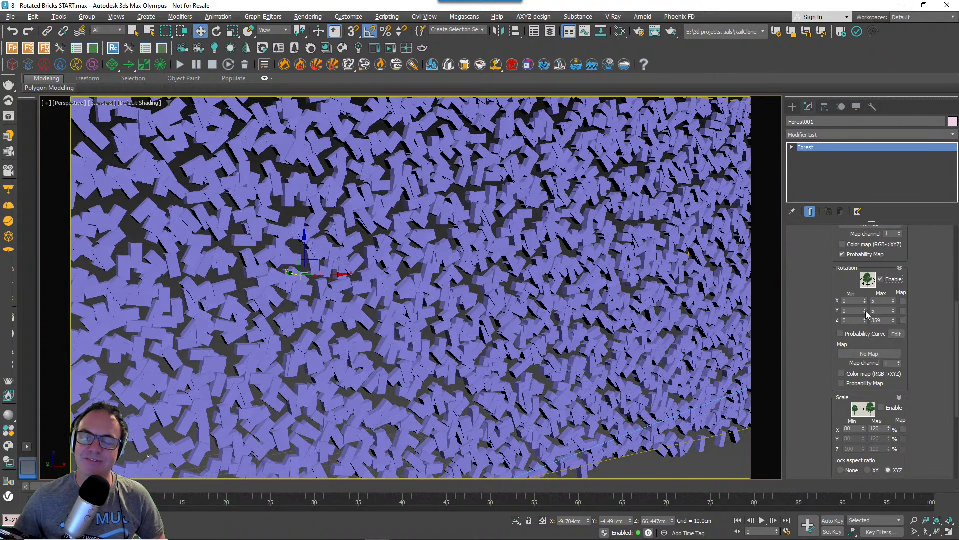
right_click(893, 310)
right_click(893, 300)
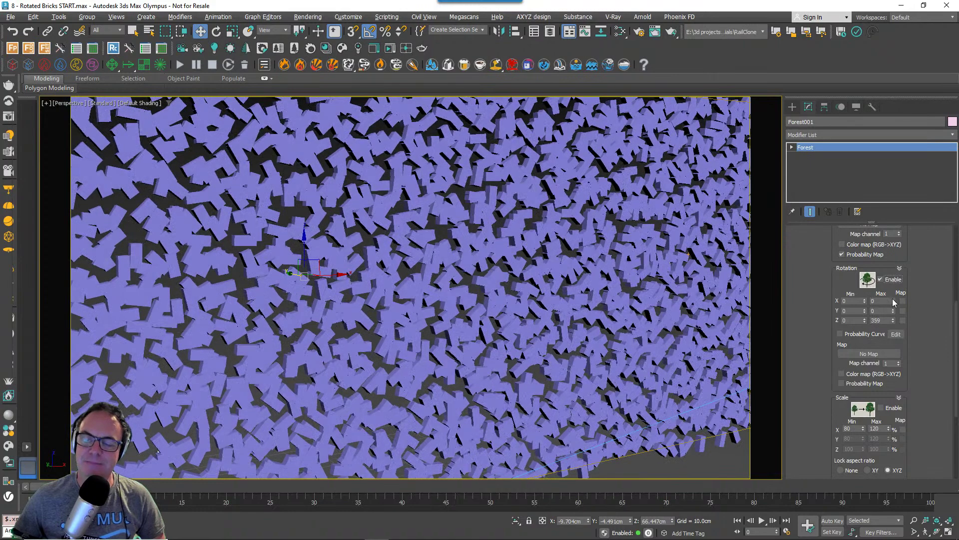
right_click(893, 319)
scroll(623, 289, down, 4)
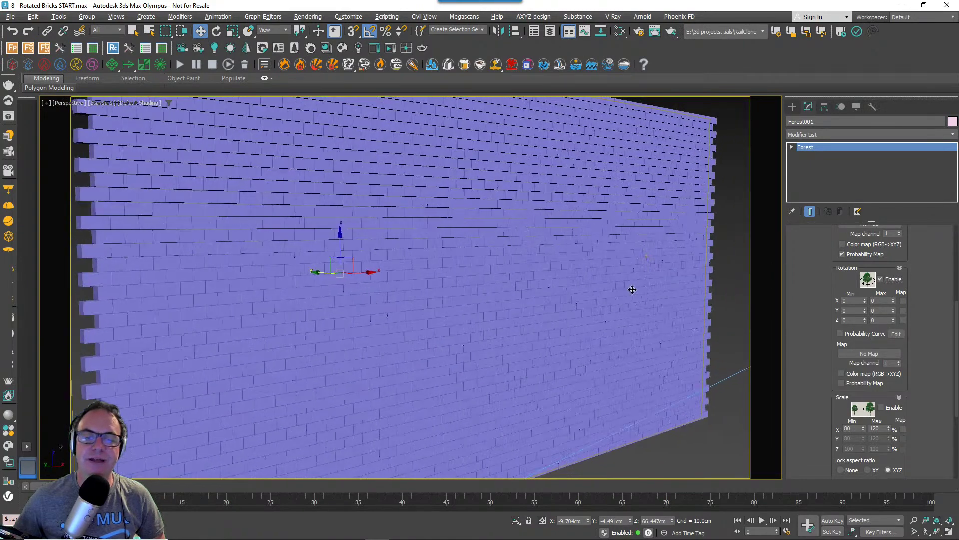
Set the Forest rotation's maximum Y angle to 25 so the bricks turn randomly out of the wall.
scroll(629, 294, up, 7)
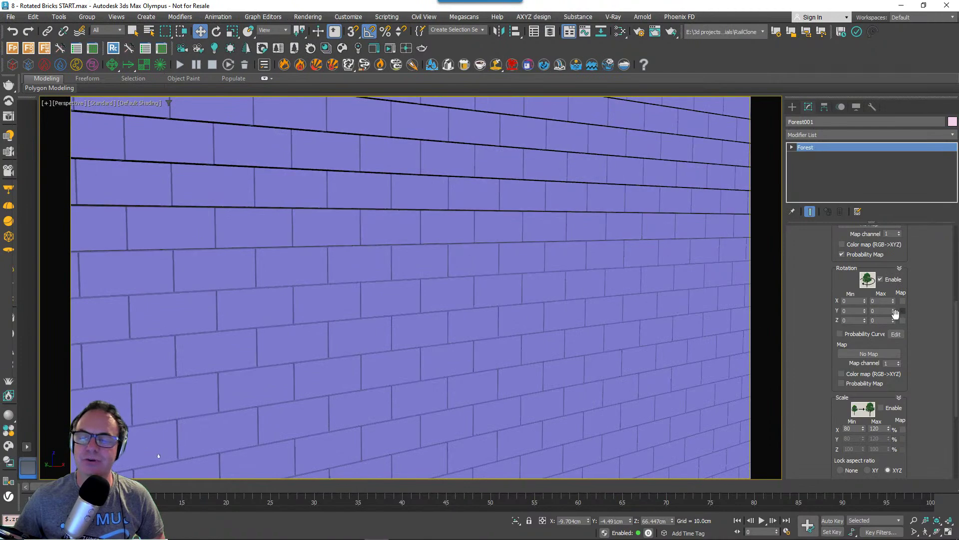
drag(893, 313, 904, 333)
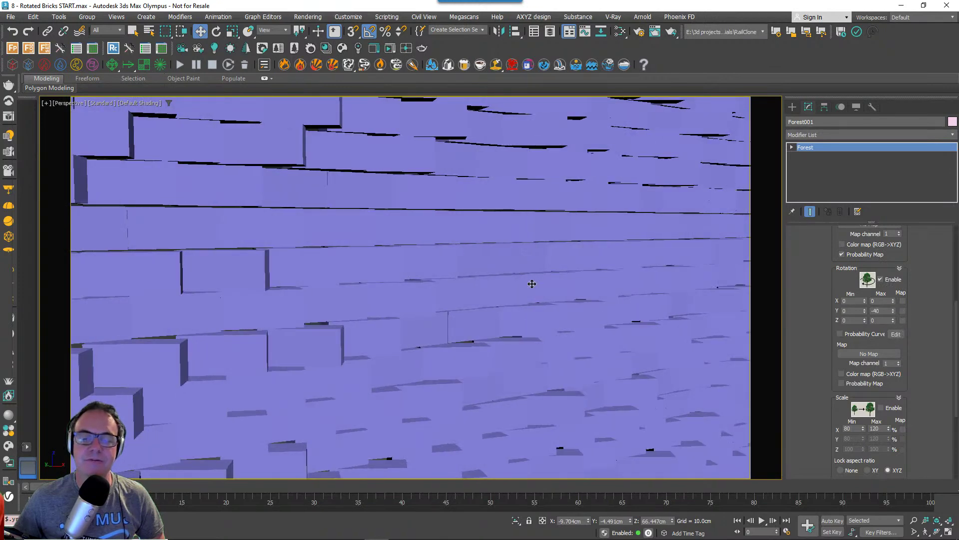
scroll(532, 283, down, 6)
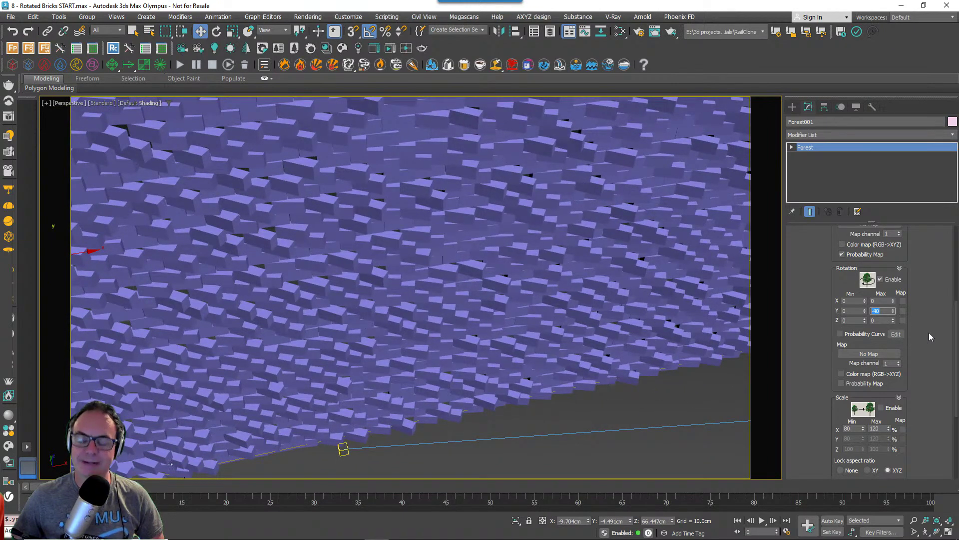
text(25)
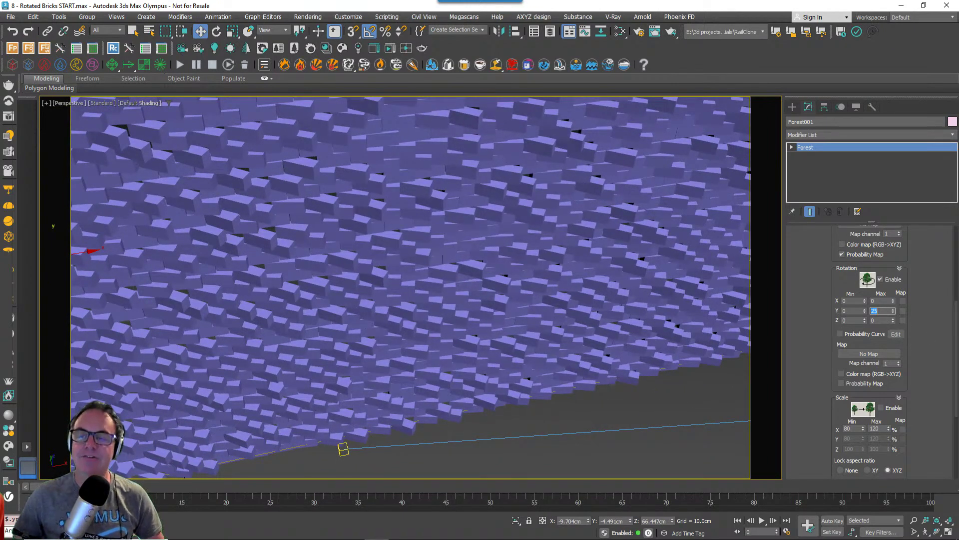
key(Return)
alt+middle_drag(579, 272, 413, 301)
scroll(563, 281, down, 5)
scroll(531, 342, up, 3)
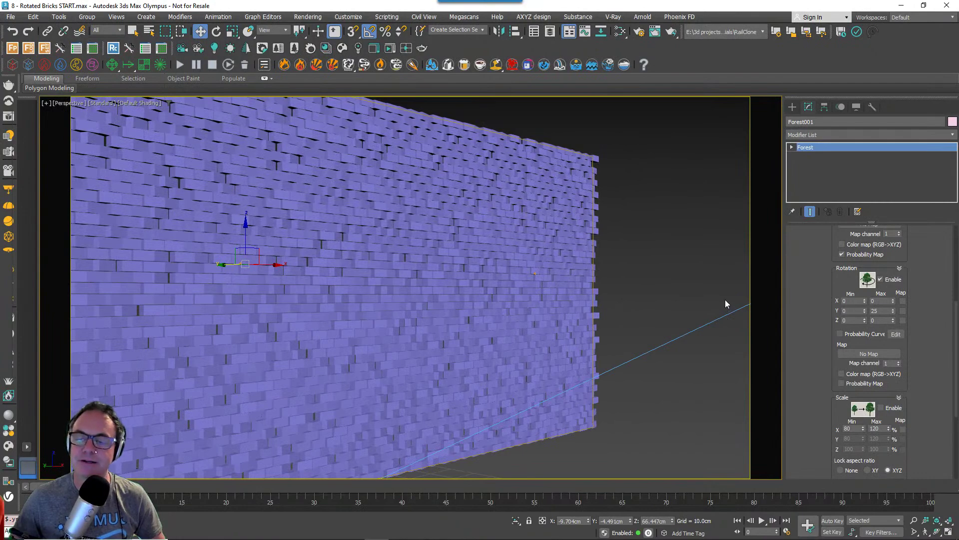
alt+middle_drag(529, 305, 481, 304)
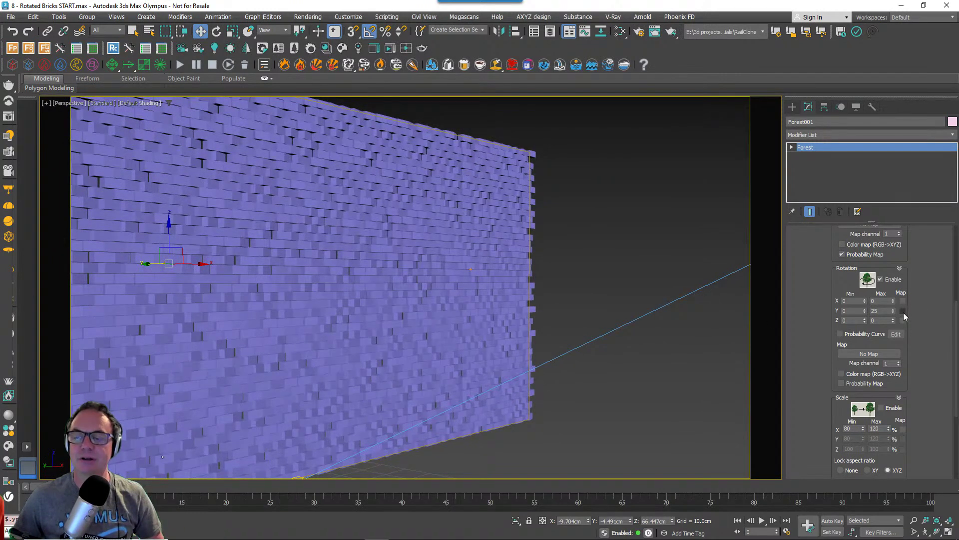
Enable map control for the Y rotation and assign a Noise map as the Forest's rotation map.
click(865, 354)
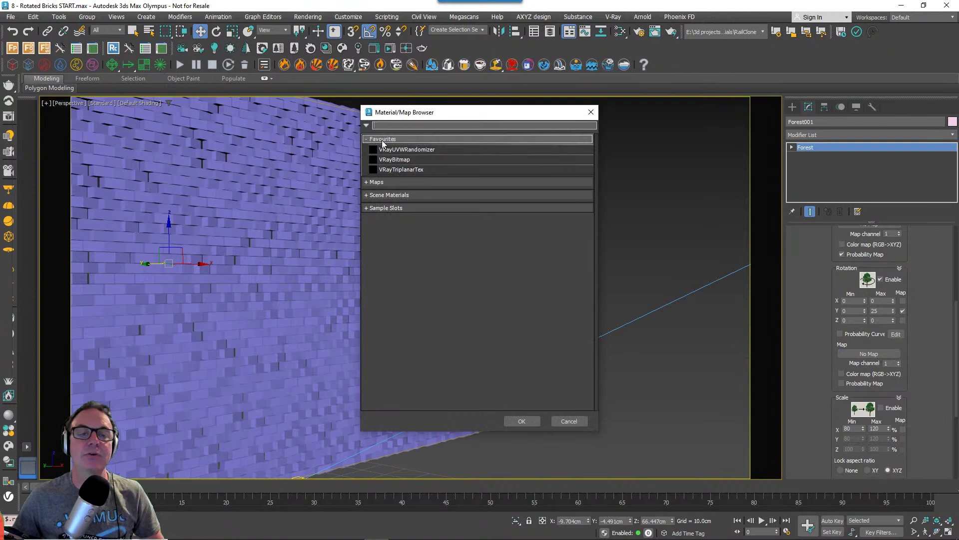
click(388, 183)
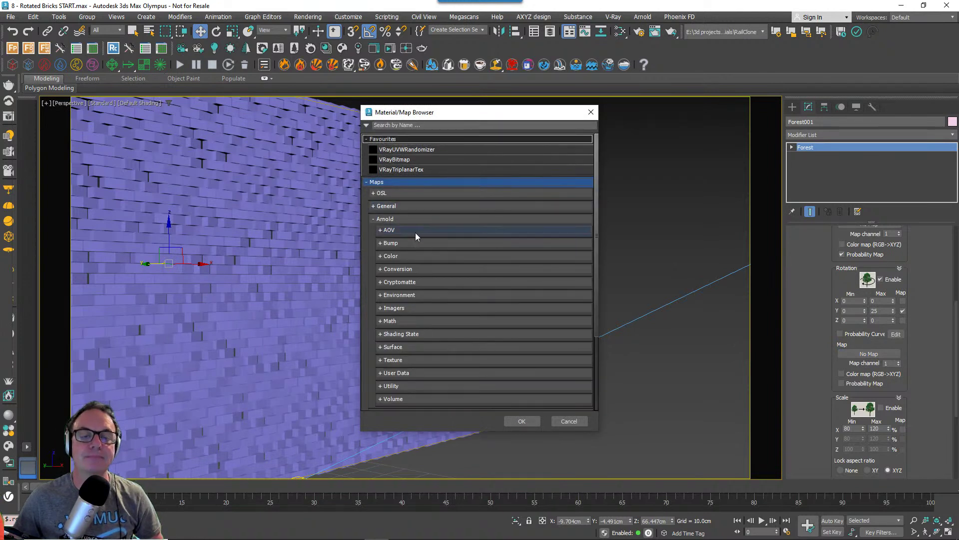
click(379, 219)
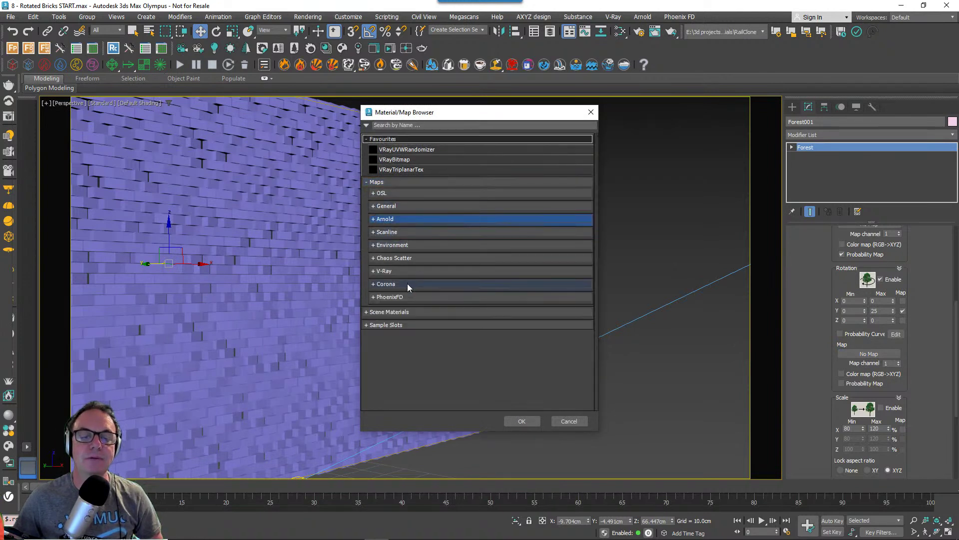
click(386, 205)
scroll(421, 293, down, 2)
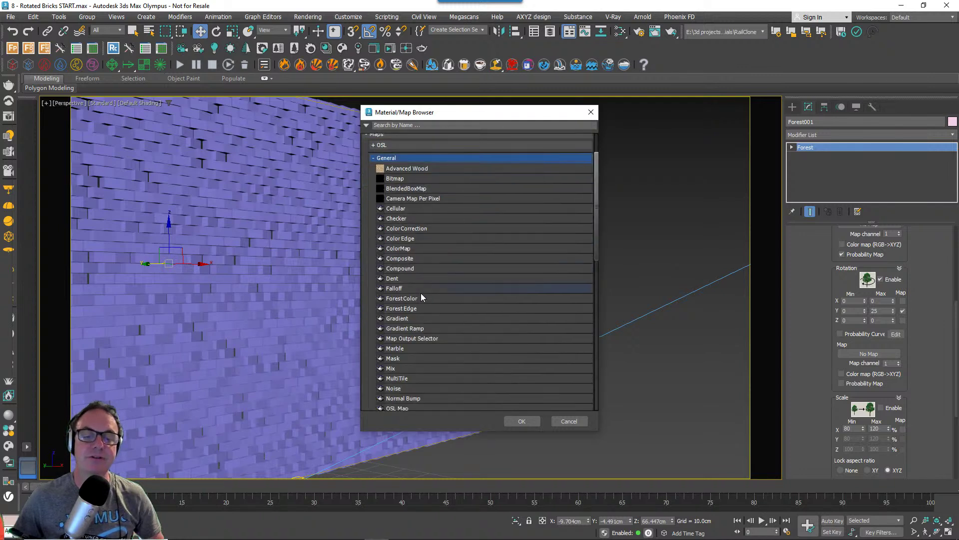
click(396, 389)
click(521, 421)
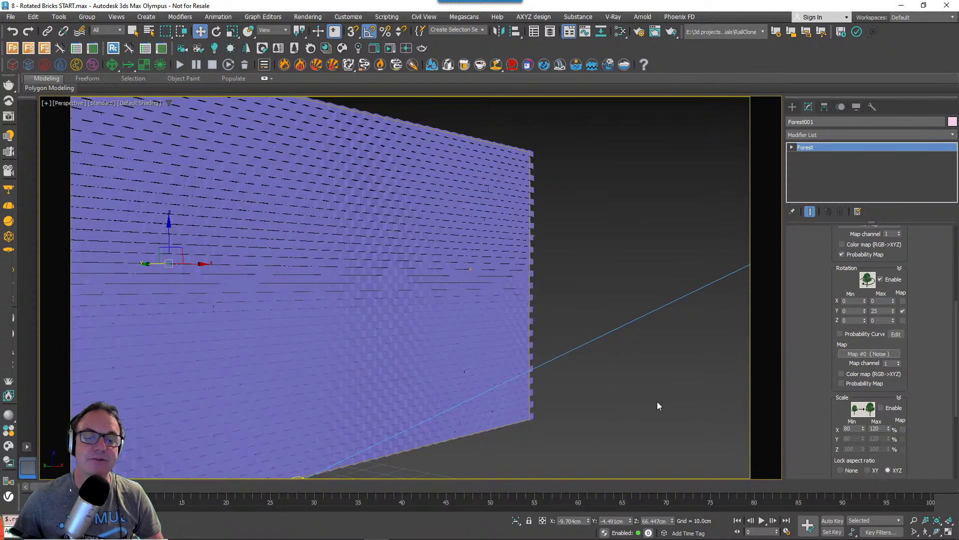
middle_drag(449, 285, 556, 315)
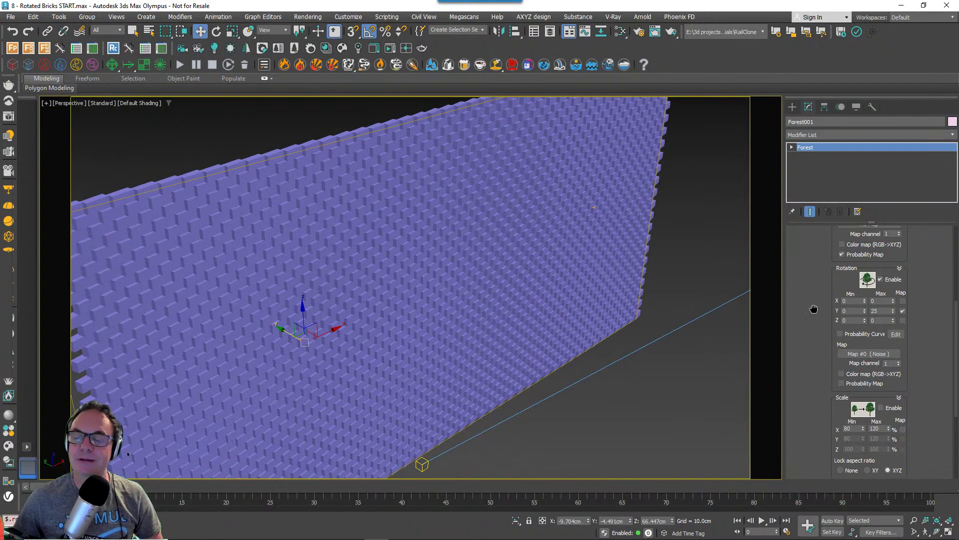
scroll(819, 321, down, 2)
mouse_move(526, 306)
alt+middle_down()
mouse_move(529, 278)
mouse_move(521, 303)
alt+middle_up()
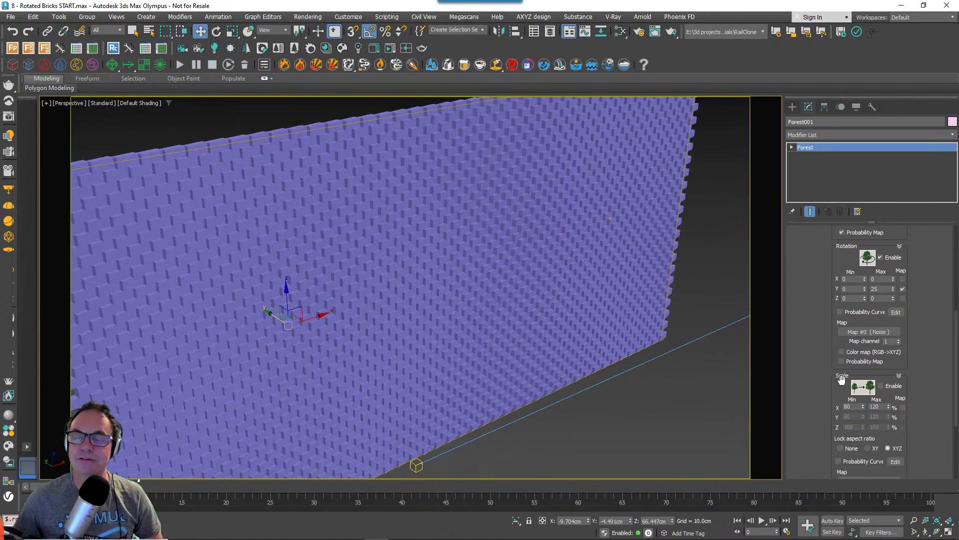
Open the Slate Material Editor, then move and shrink its window so the brick wall and the rotation settings stay accessible.
scroll(819, 384, down, 1)
scroll(815, 357, up, 3)
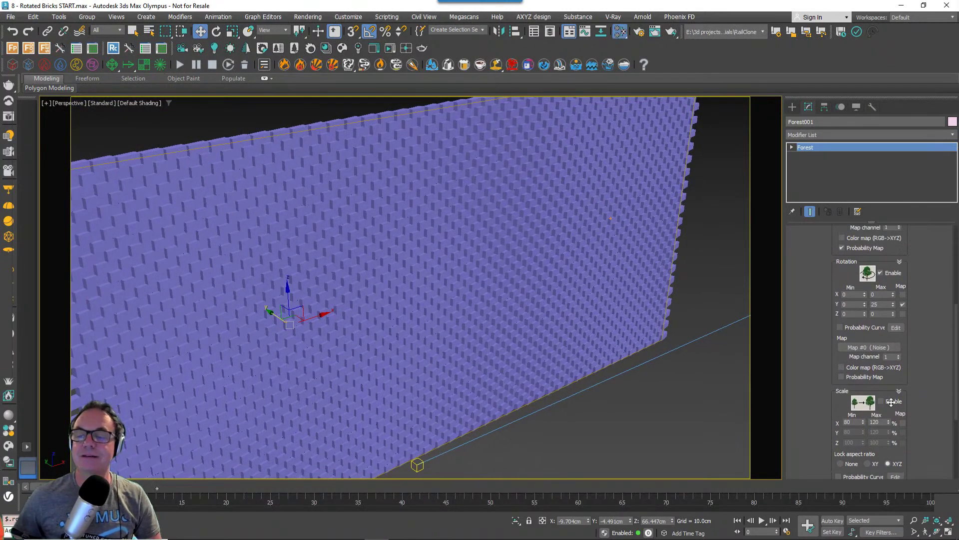
key(m)
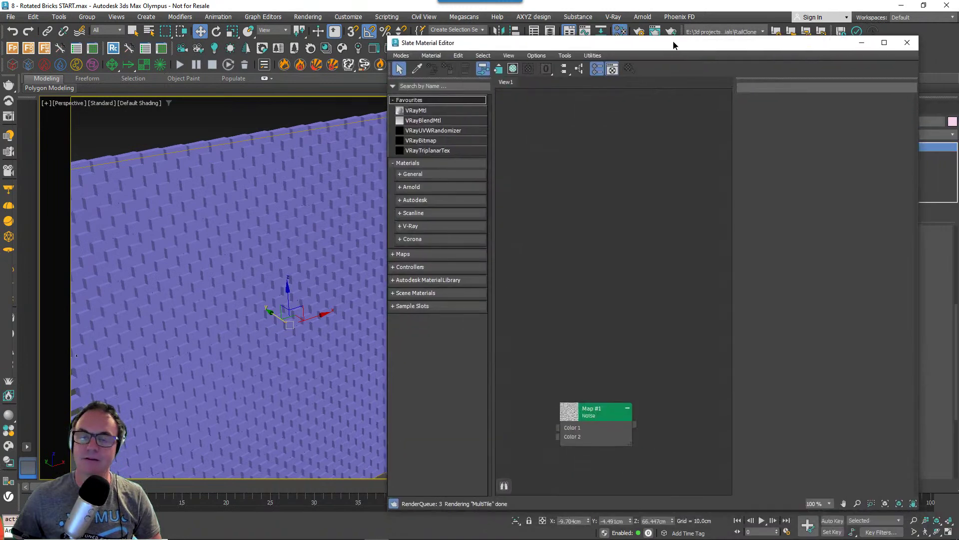
drag(673, 45, 290, 12)
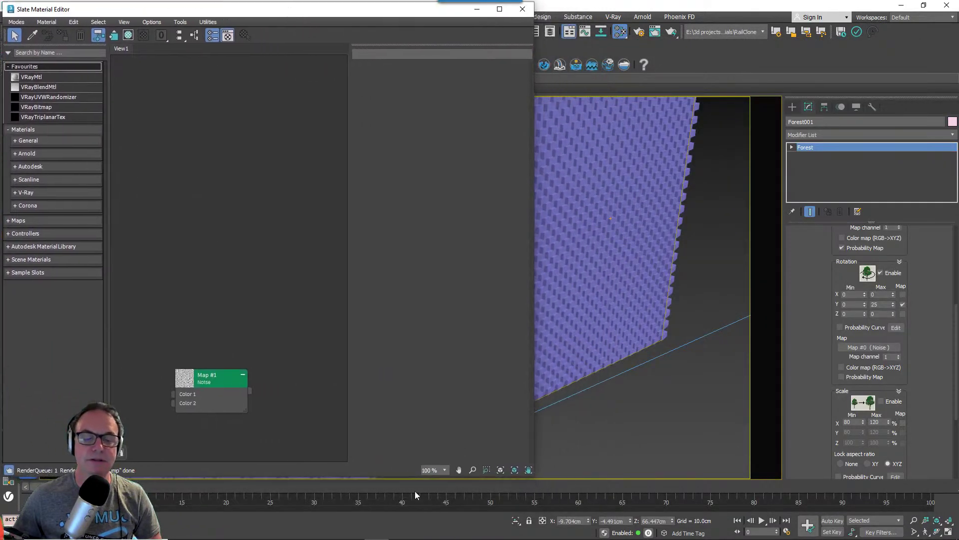
drag(373, 476, 331, 230)
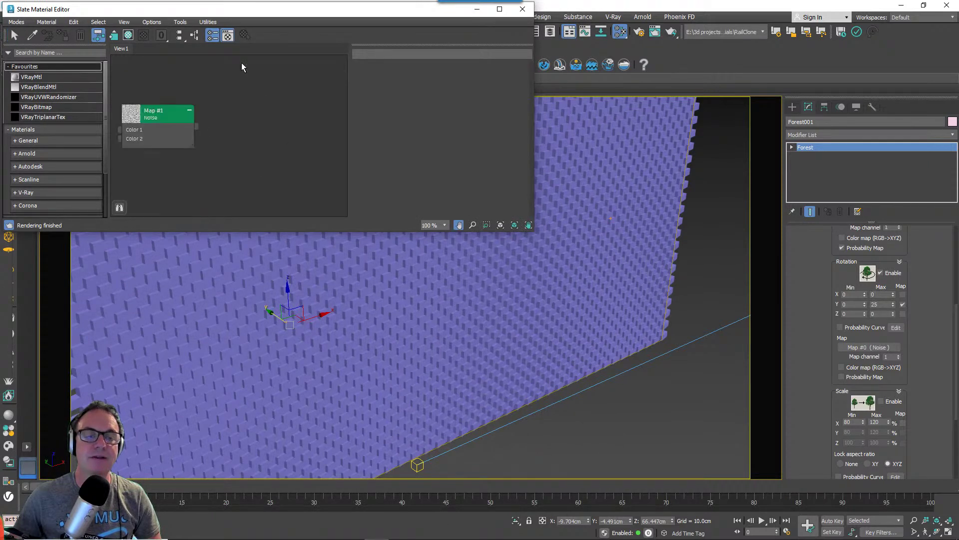
Bring the Forest's rotation Noise map into the Slate view as a linked instance and open its parameters.
drag(870, 347, 270, 170)
click(248, 151)
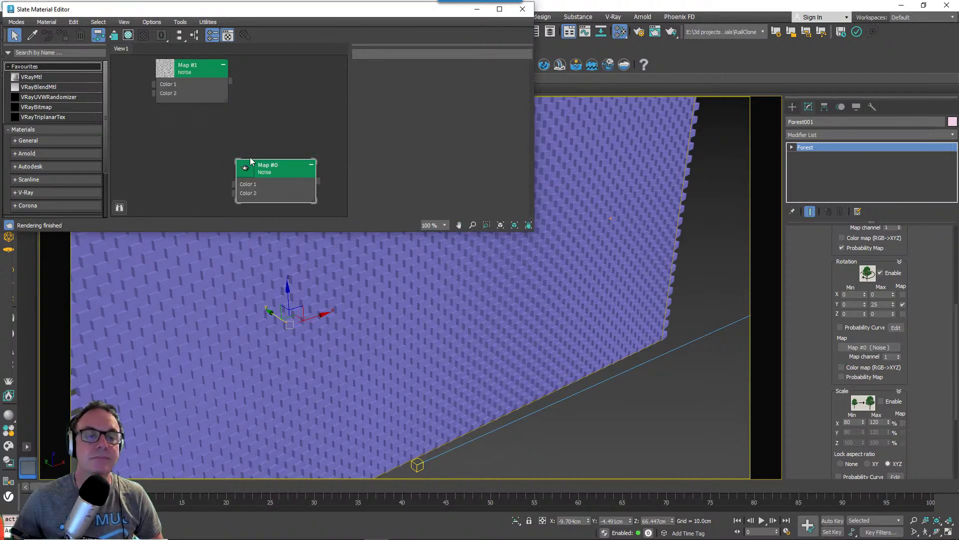
double_click(251, 160)
mouse_move(250, 161)
mouse_down()
mouse_move(224, 135)
mouse_move(220, 151)
mouse_move(257, 171)
mouse_up()
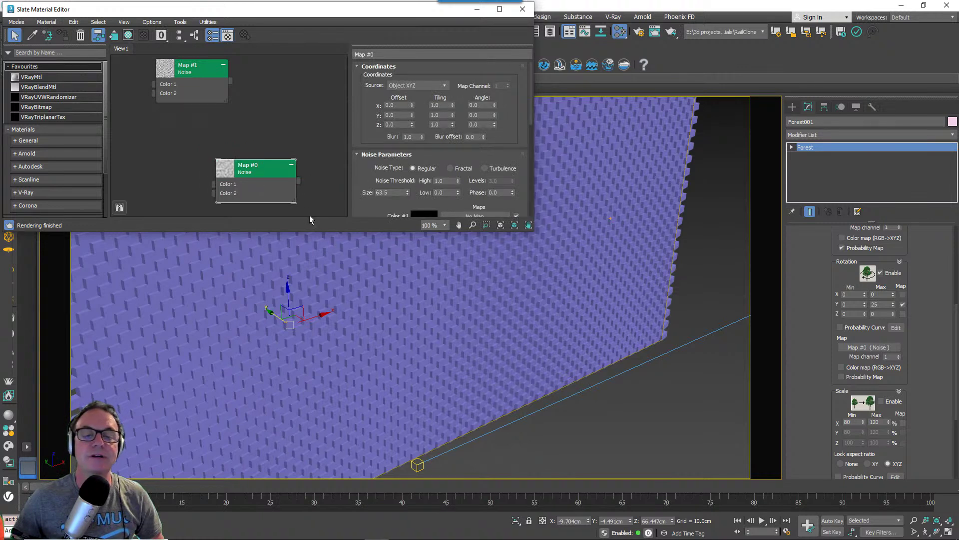
Set the rotation Noise map's size to 50 and its noise type to Fractal.
scroll(390, 184, down, 2)
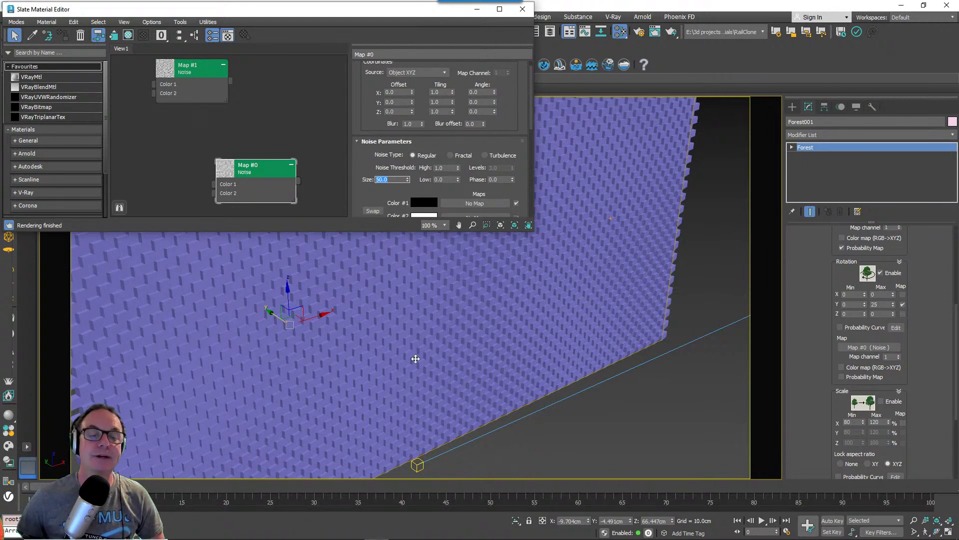
alt+middle_drag(415, 358, 460, 382)
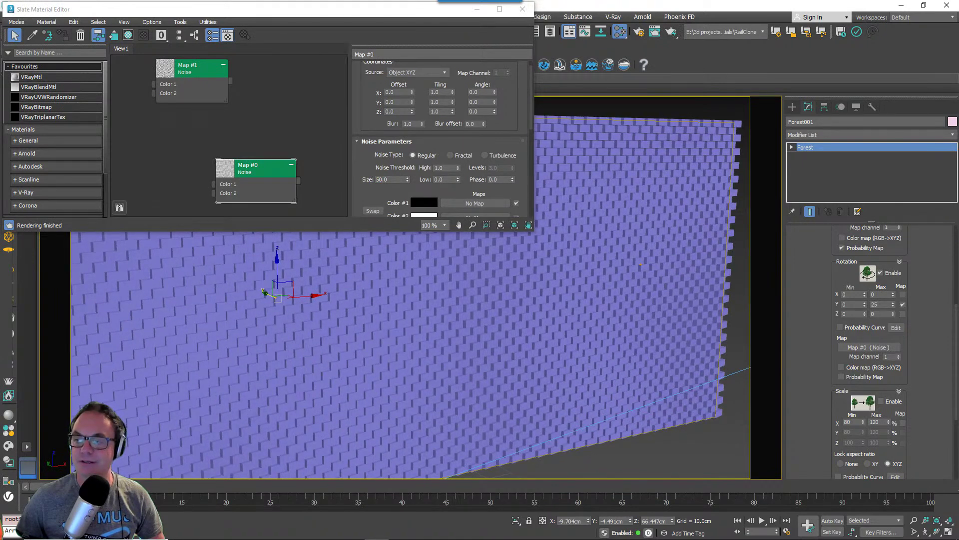
click(461, 157)
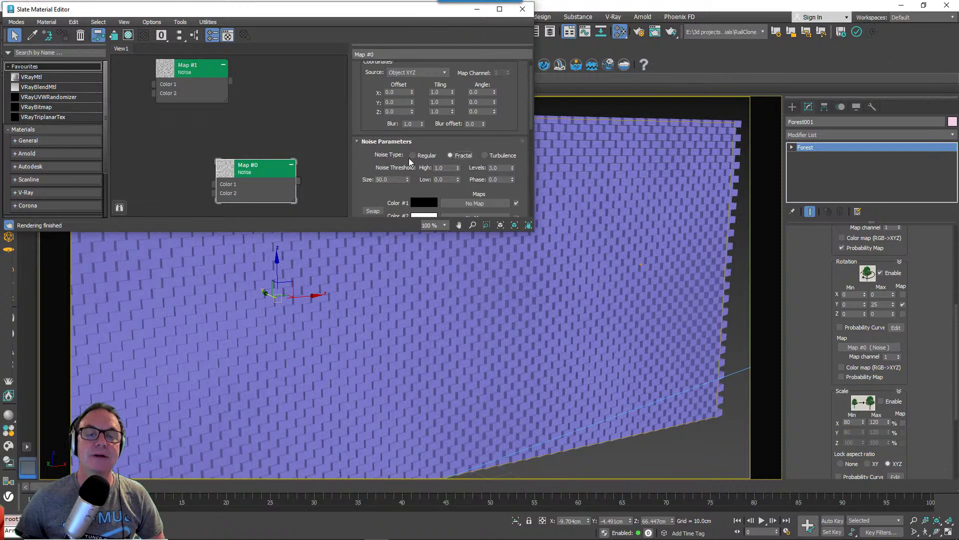
Set the Noise map's Y tiling to 2.0 and check the brick pattern from another angle.
mouse_move(375, 167)
mouse_down()
mouse_move(371, 149)
mouse_move(370, 167)
mouse_up()
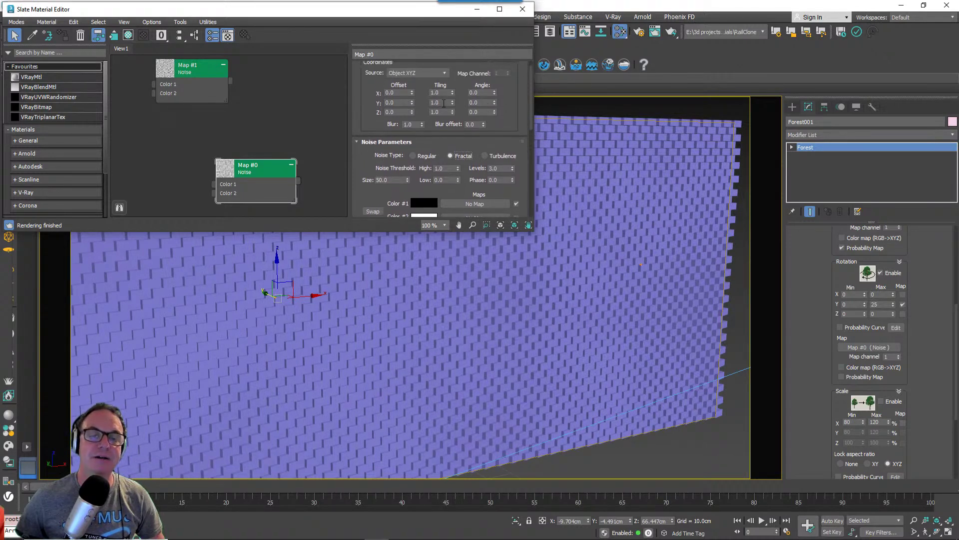
text(2)
key(Return)
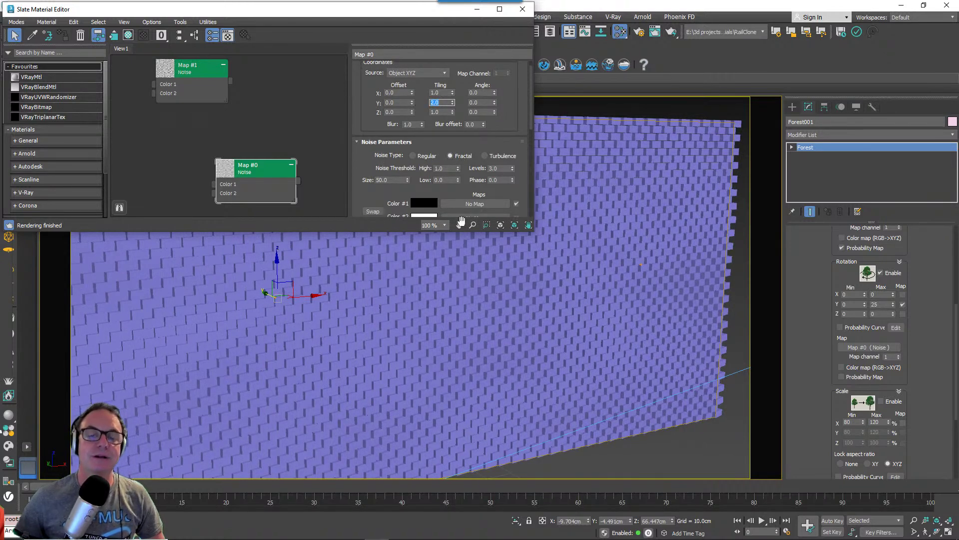
alt+middle_drag(567, 470, 581, 462)
middle_drag(593, 454, 628, 430)
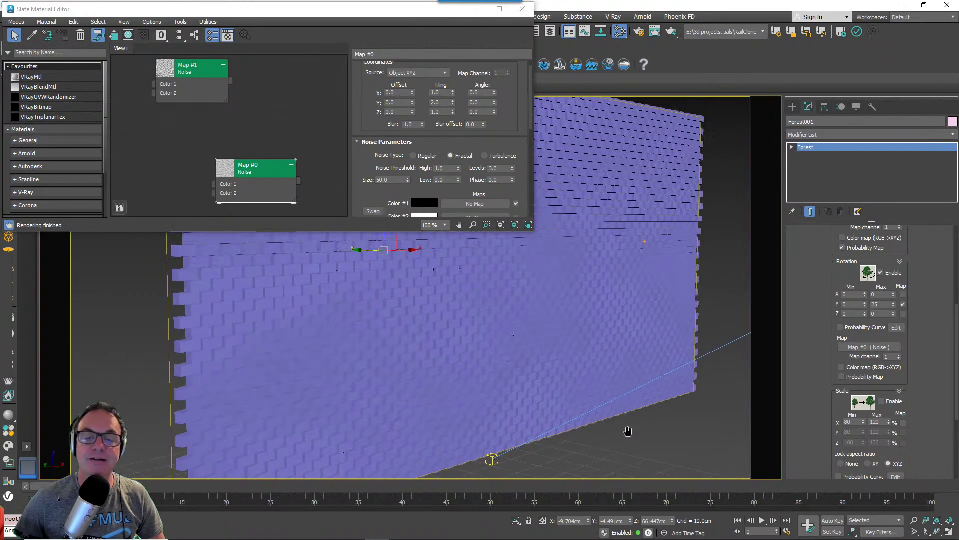
Enable the Noise map's output color map and make the curve's start point a Bezier-Corner with its handle pulled nearly flat.
drag(392, 188, 392, 161)
scroll(392, 161, down, 5)
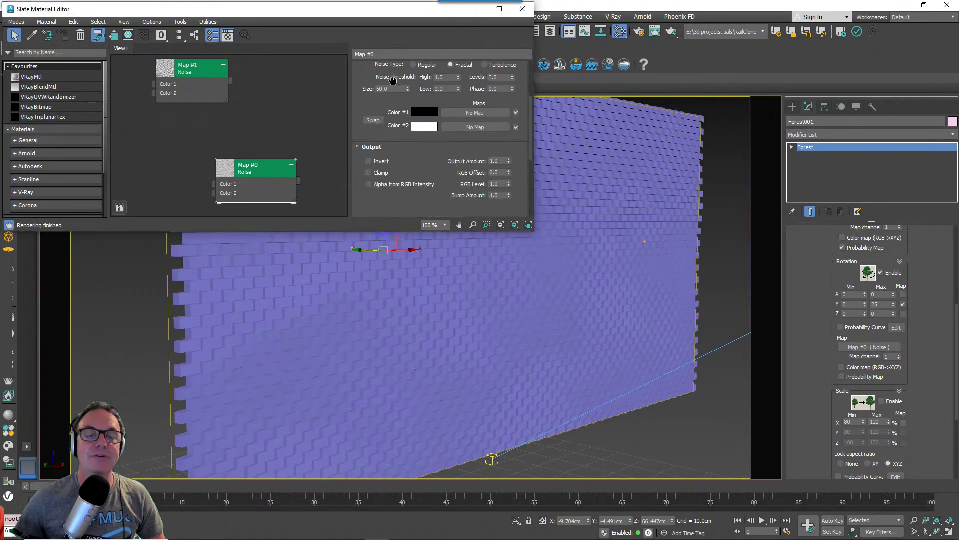
drag(426, 123, 426, 106)
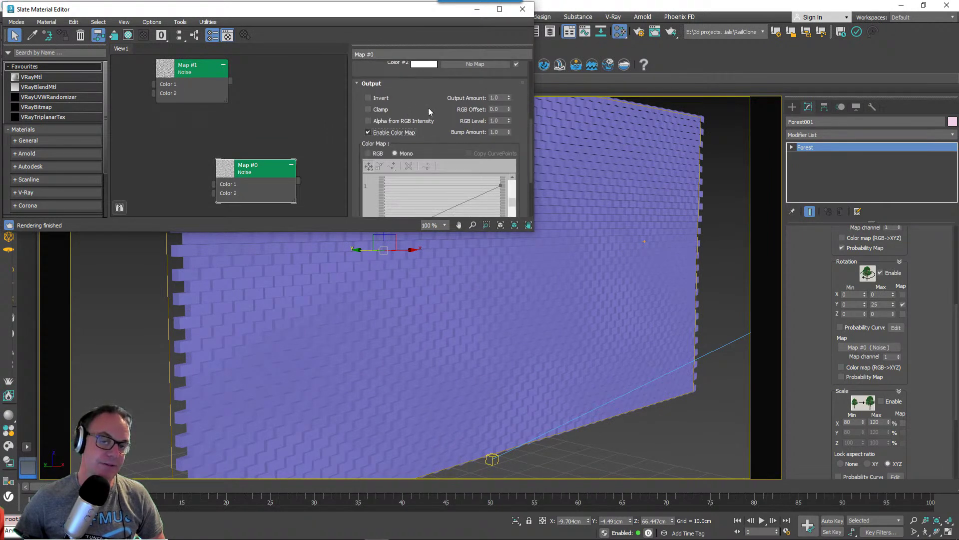
drag(420, 109, 414, 40)
click(383, 168)
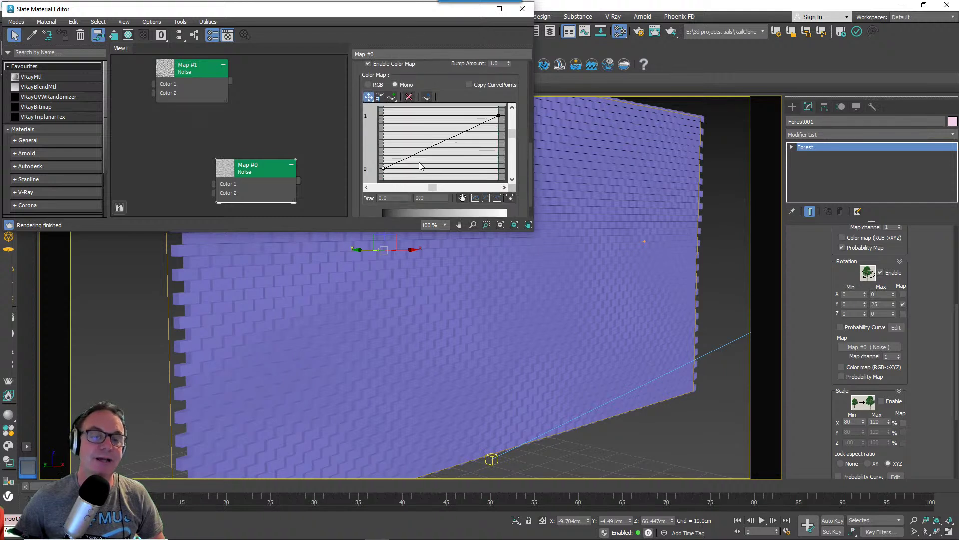
right_click(382, 169)
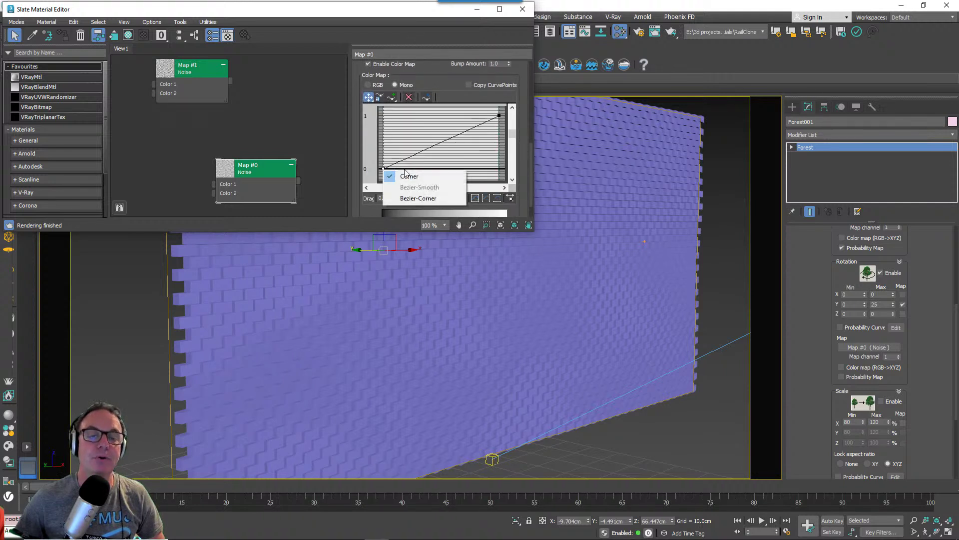
click(414, 196)
drag(411, 155, 447, 166)
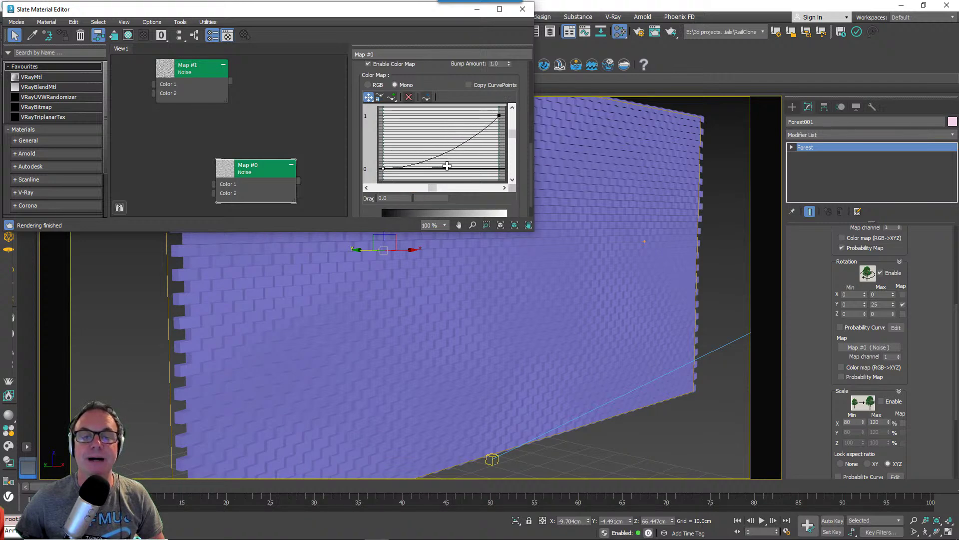
Make the color map curve's end point a Bezier-Corner and level its handle to form an S-curve.
right_click(499, 116)
click(530, 145)
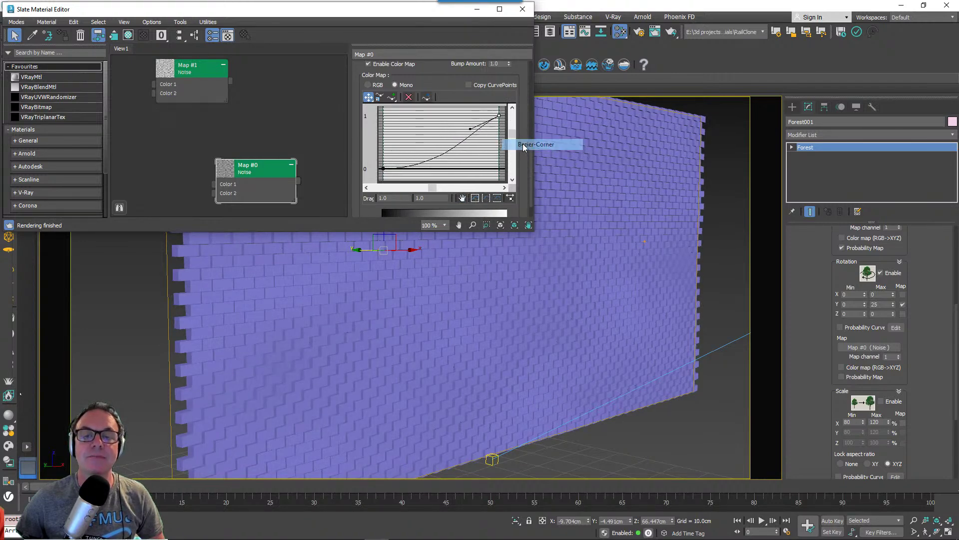
drag(471, 129, 442, 117)
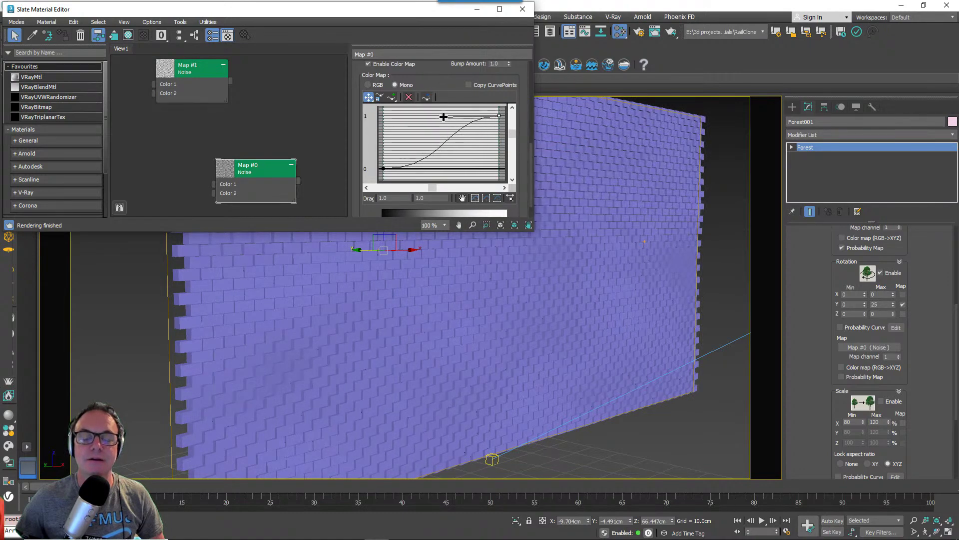
alt+middle_drag(578, 310, 615, 338)
scroll(555, 342, up, 3)
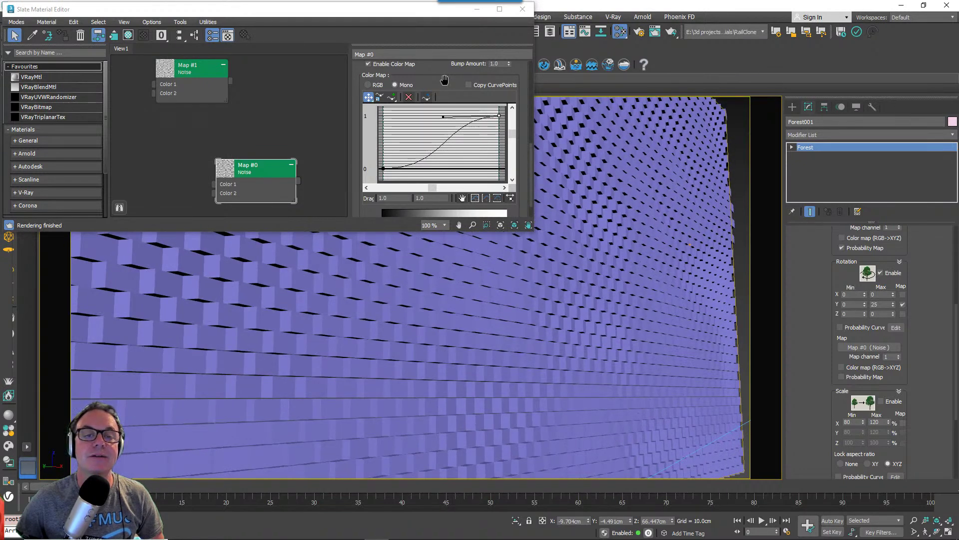
Set the rotation Noise map's size to 80.
drag(425, 70, 430, 155)
scroll(394, 88, up, 3)
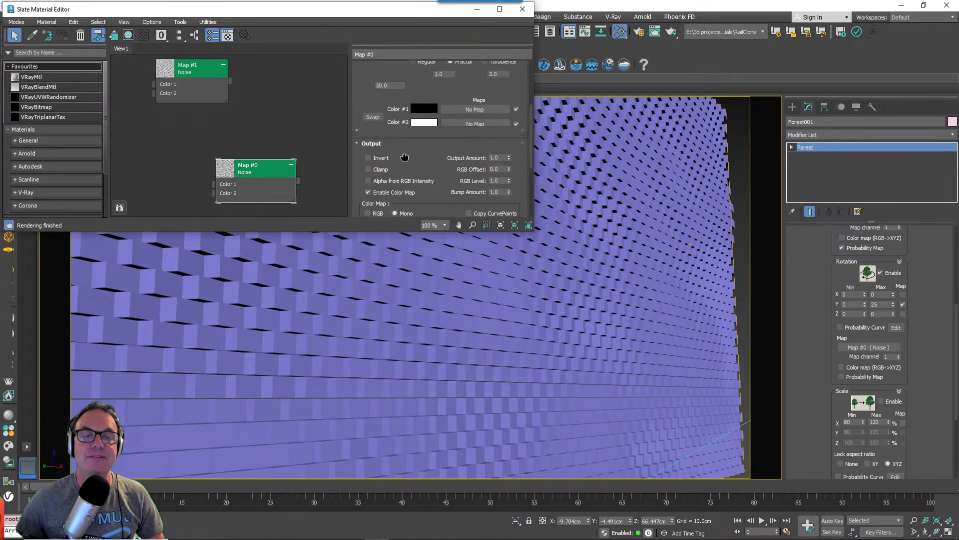
drag(395, 122, 364, 121)
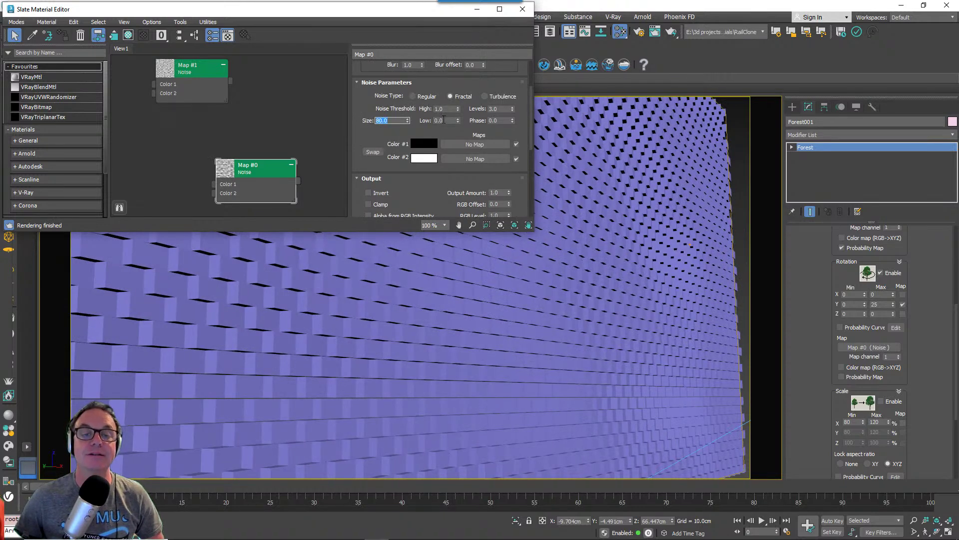
Set the Forest rotation's maximum Y angle to 35 and check the wall from another angle.
click(881, 304)
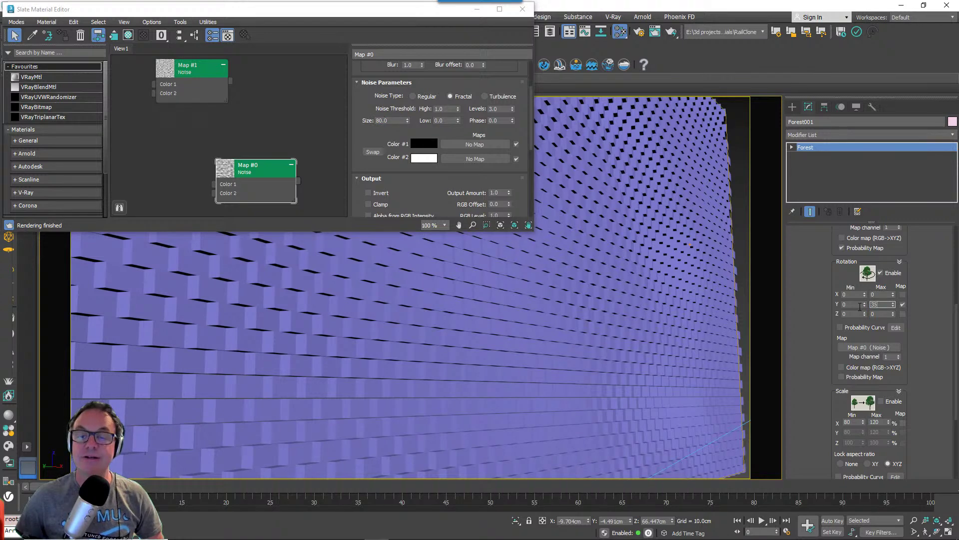
text(35)
key(Return)
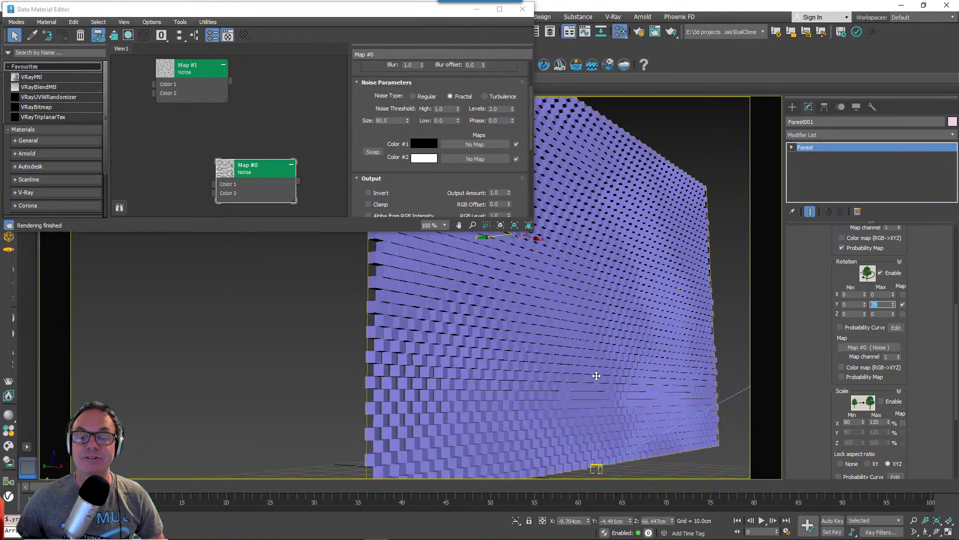
alt+middle_drag(596, 375, 591, 405)
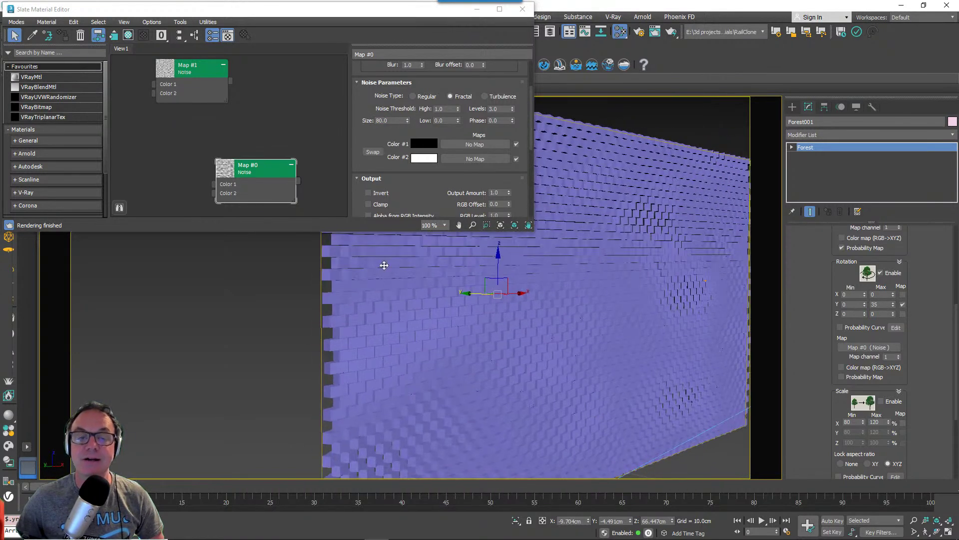
Set the Noise map's X tiling to 0.2 to stretch the rotation pattern along the wall.
click(382, 103)
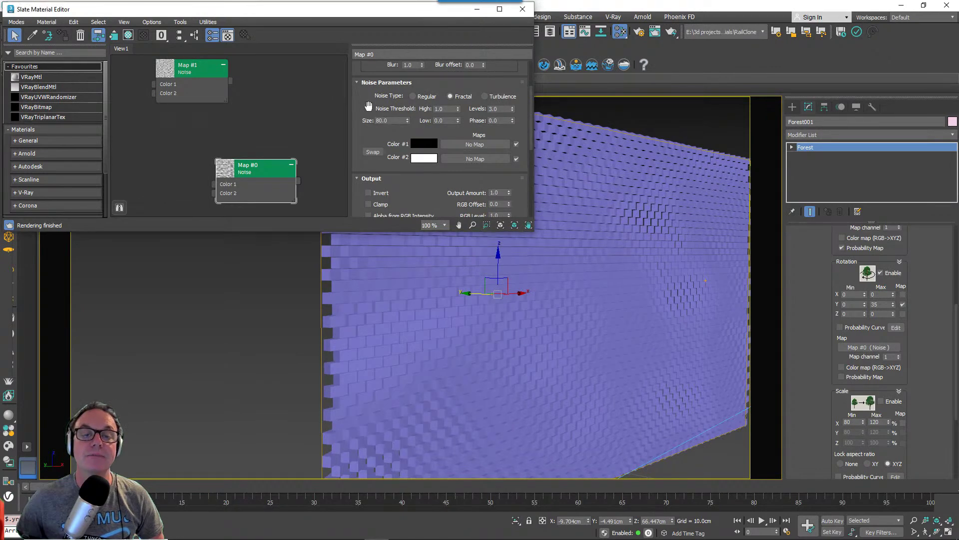
scroll(368, 106, up, 3)
click(446, 105)
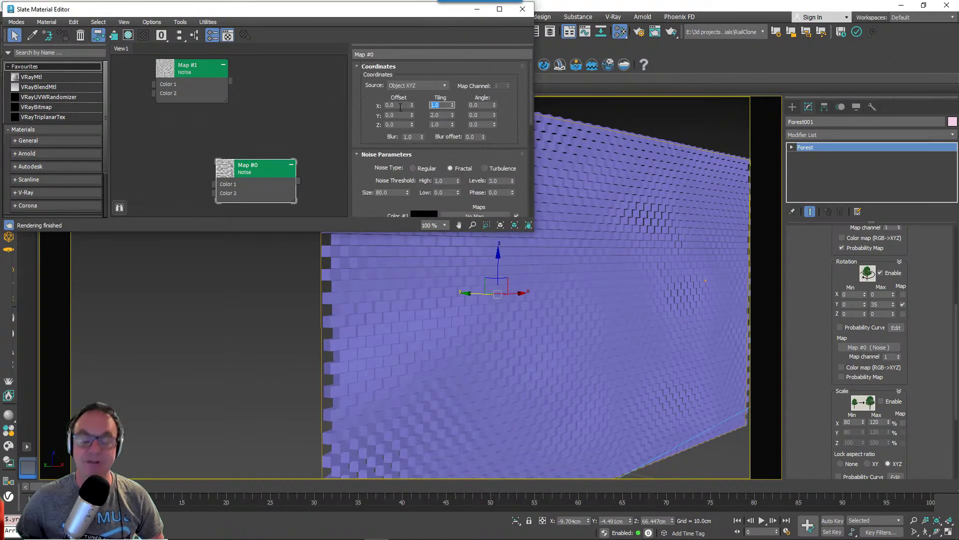
text(0.2)
key(Return)
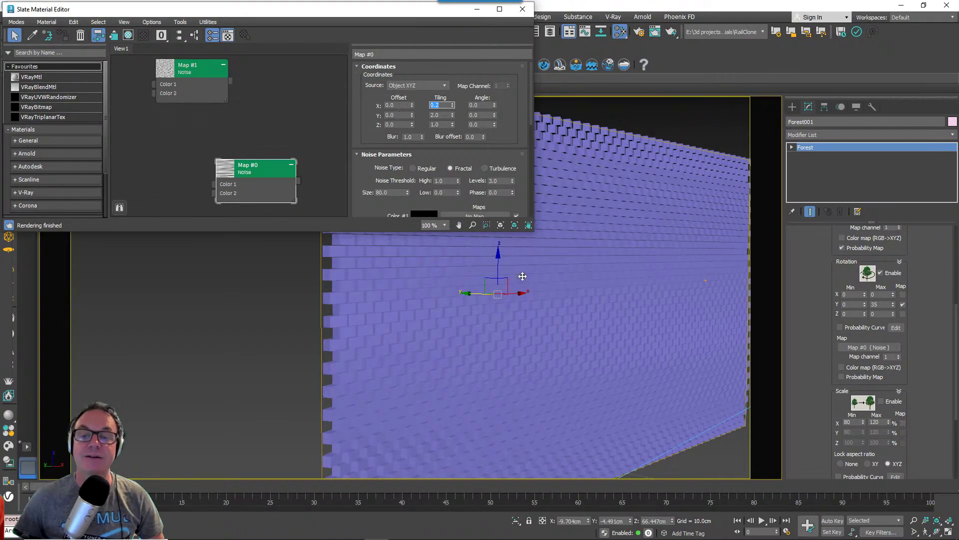
alt+middle_drag(522, 316, 484, 346)
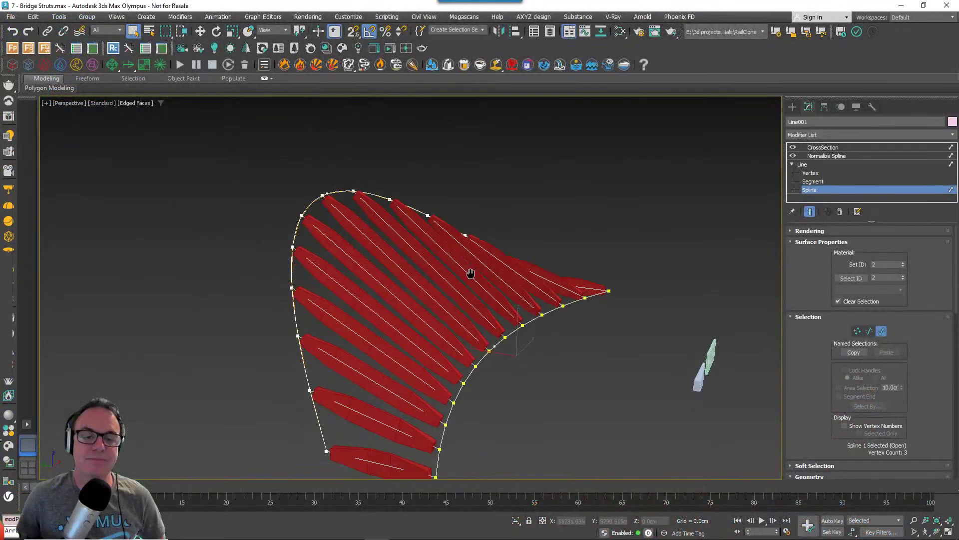
In the Bridge Struts scene, copy the struts' outer guide spline farther outward to extend them, and leave spline sub-object editing.
middle_drag(470, 273, 464, 269)
alt+middle_drag(451, 312, 420, 337)
click(319, 197)
scroll(394, 316, down, 3)
key(w)
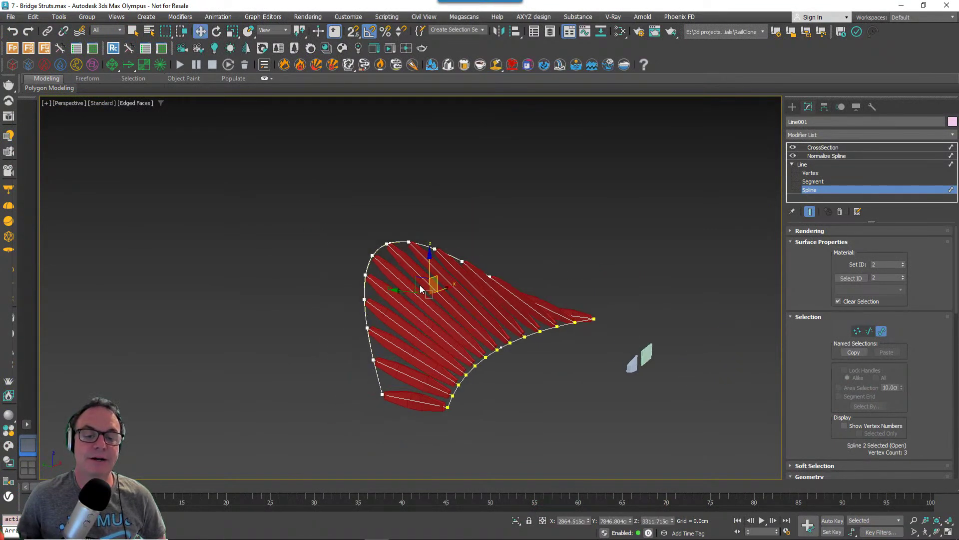
shift+drag(418, 280, 291, 220)
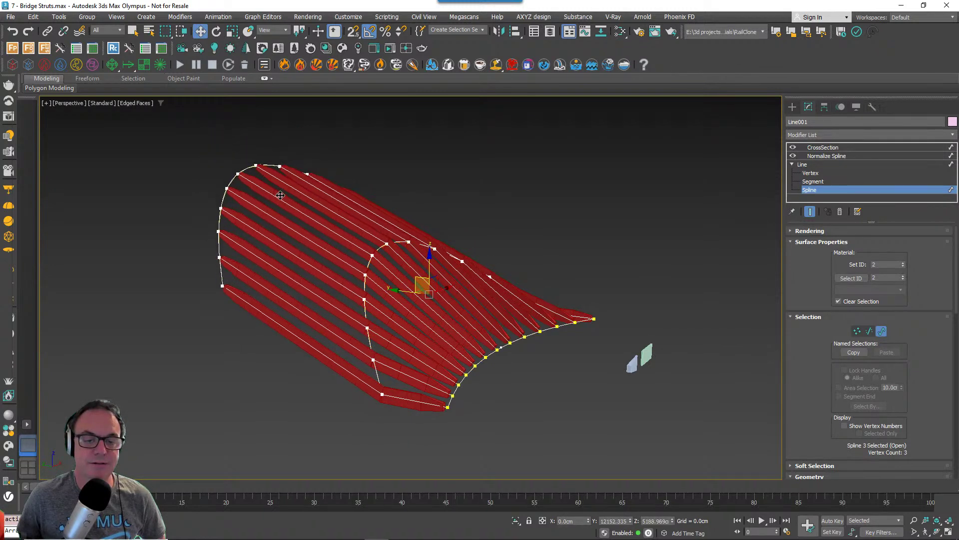
click(835, 190)
Inspect the struts' bends, select the red RailClone object and open its Style Editor, moved and narrowed to keep the struts in sight.
scroll(385, 282, up, 5)
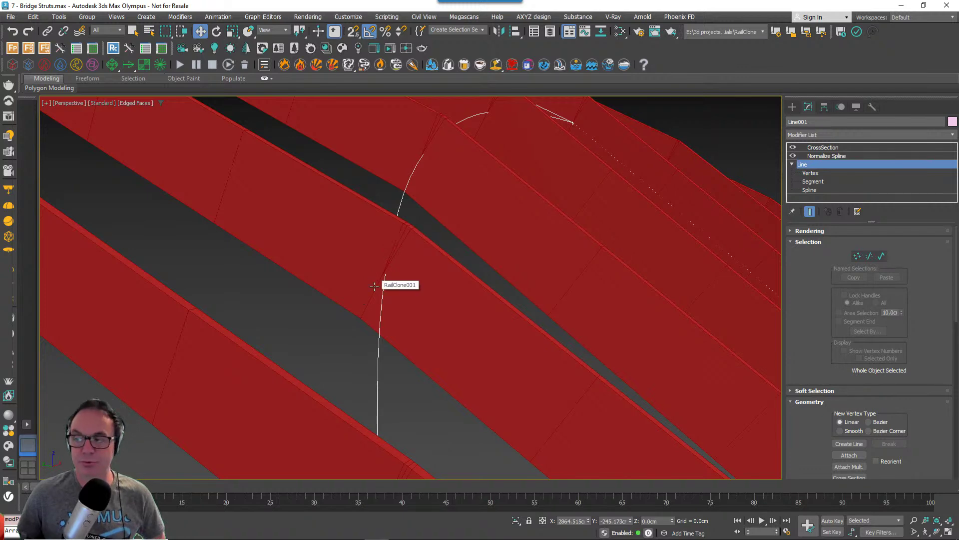
scroll(403, 302, down, 2)
scroll(410, 308, down, 3)
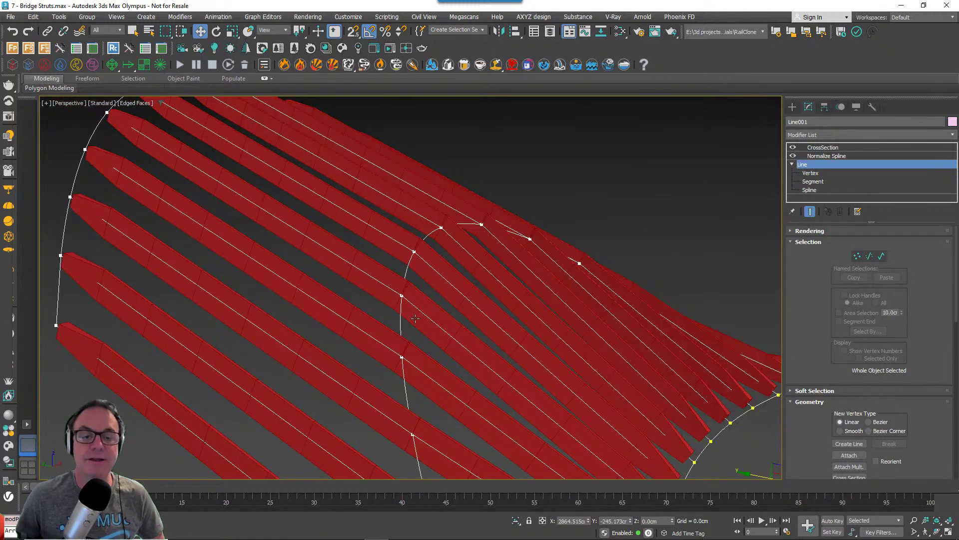
click(508, 396)
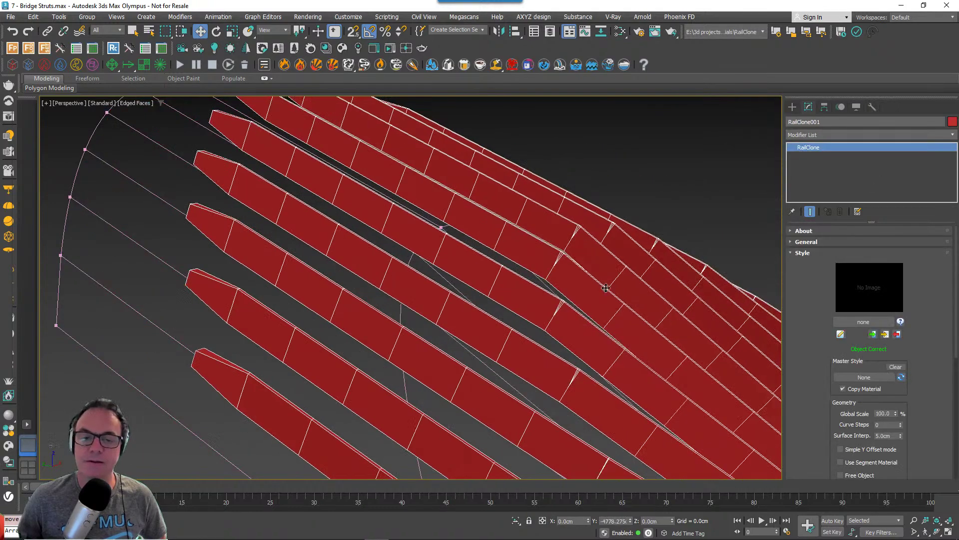
click(841, 334)
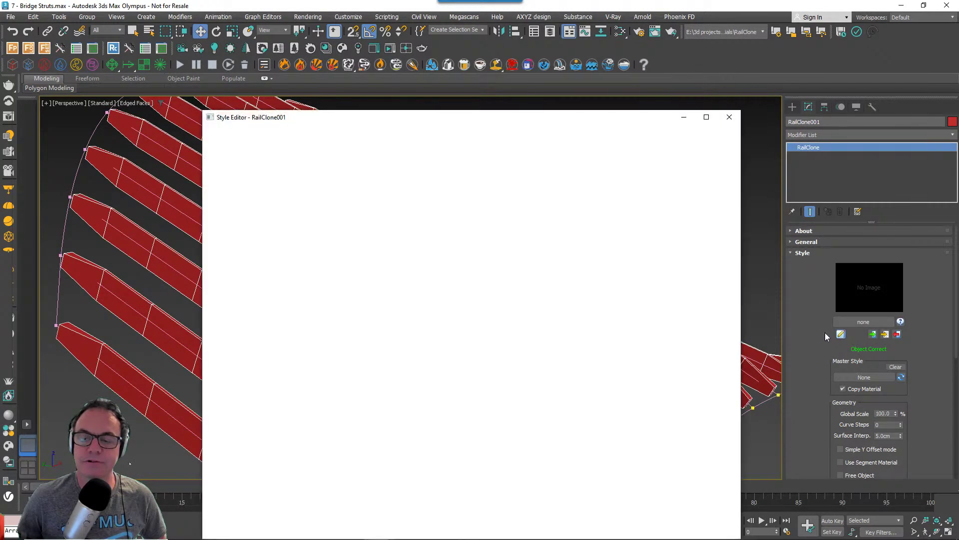
drag(408, 116, 196, 33)
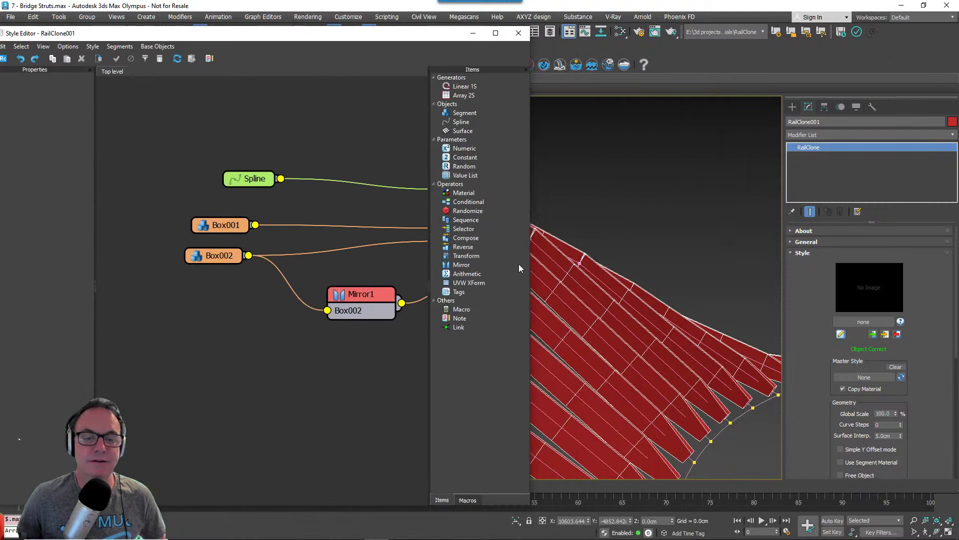
drag(533, 278, 391, 278)
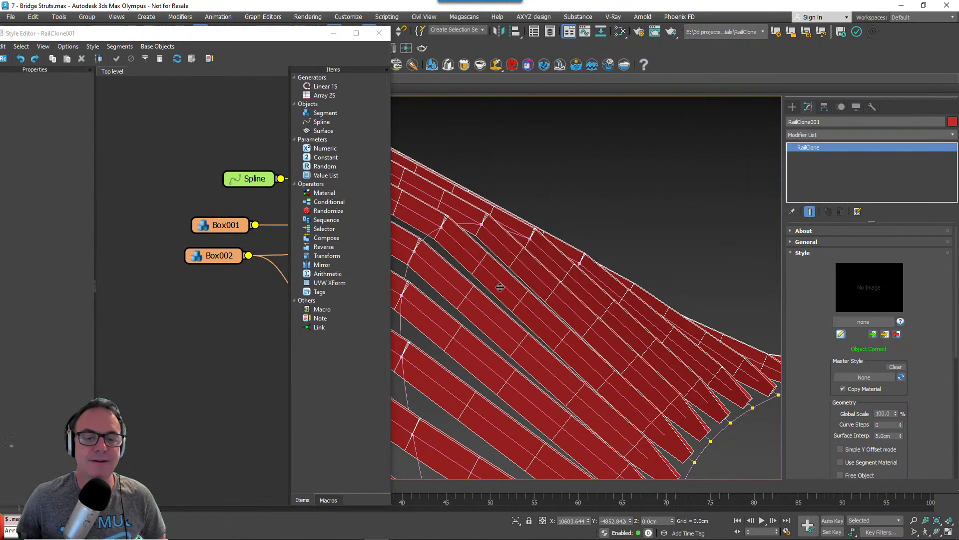
Bring the Linear 1S generator's inputs into view in the RailClone style graph.
middle_drag(199, 313, 121, 293)
scroll(121, 294, down, 2)
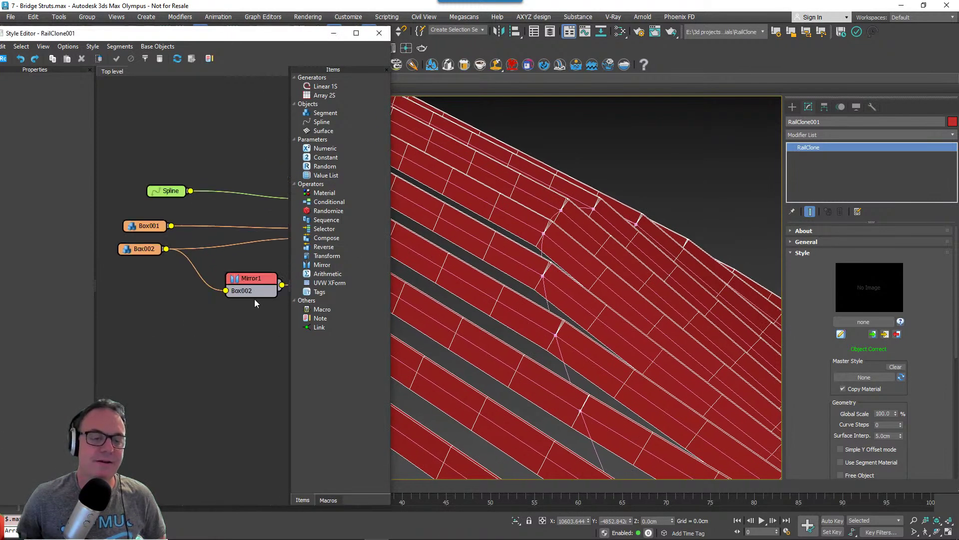
scroll(251, 300, down, 1)
middle_drag(251, 301, 171, 282)
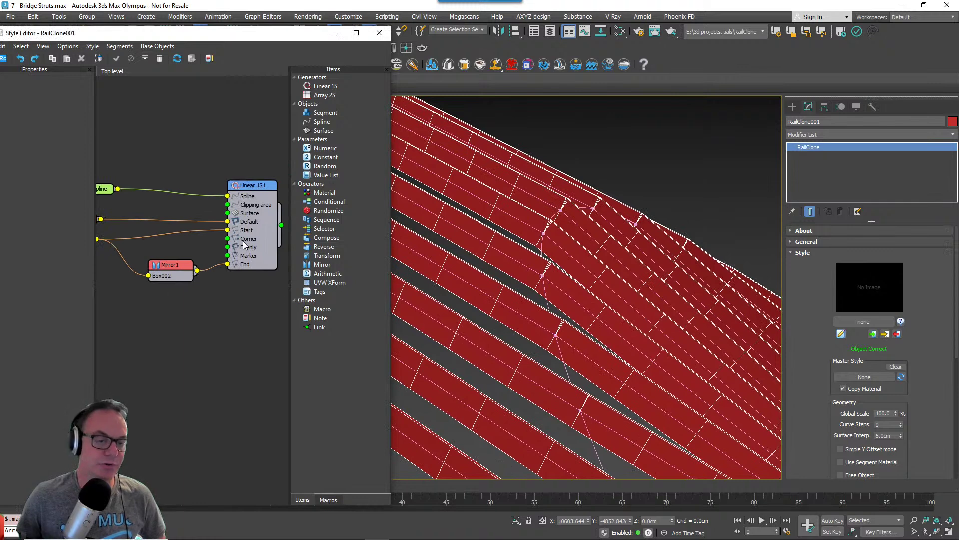
Add a Compose operator to the Linear 1S generator's Corner input and place it above the Mirror operator.
drag(243, 241, 261, 249)
middle_drag(255, 284, 235, 280)
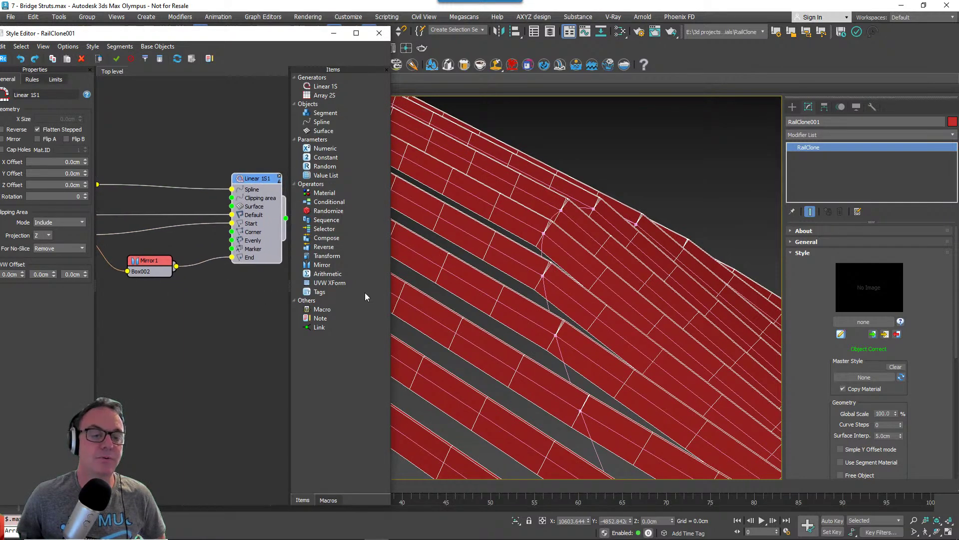
drag(394, 293, 429, 292)
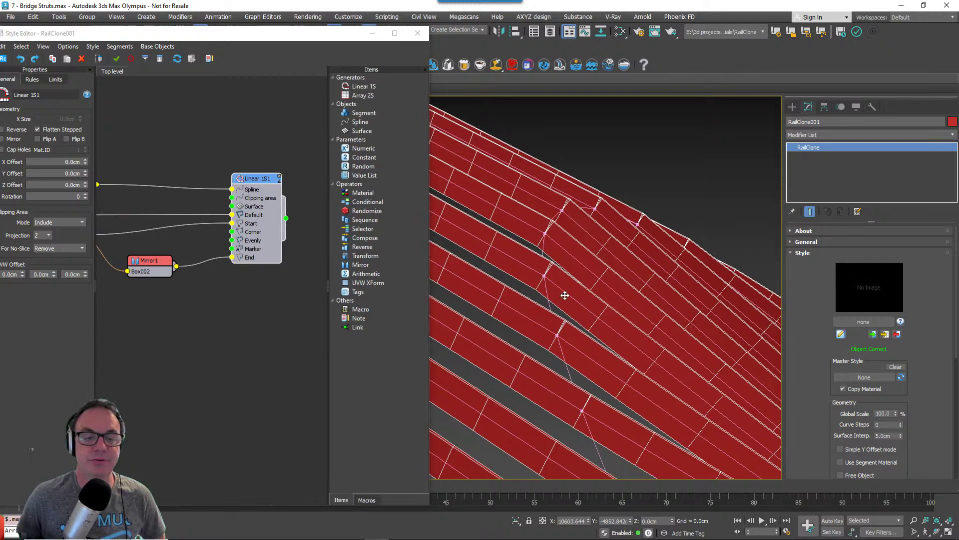
middle_drag(236, 299, 286, 301)
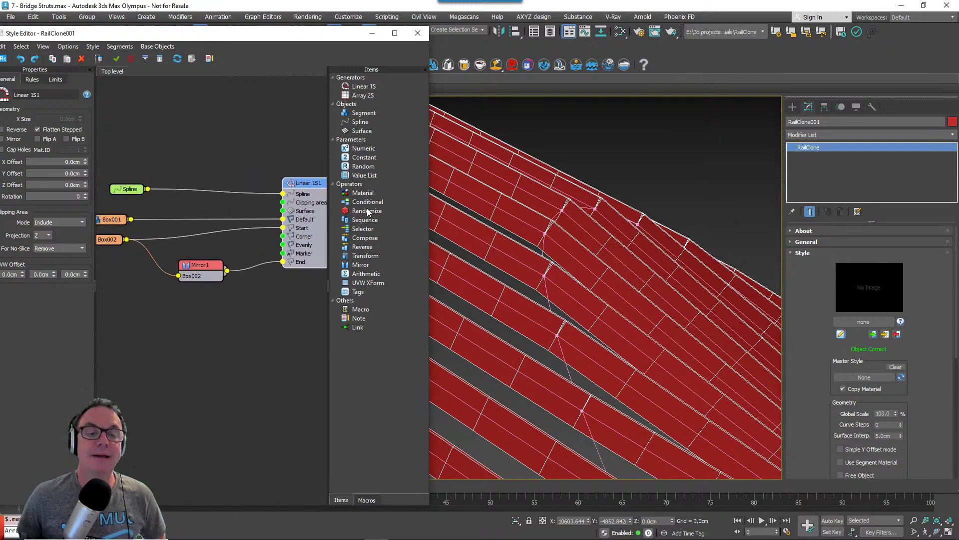
drag(370, 239, 283, 236)
drag(215, 251, 210, 240)
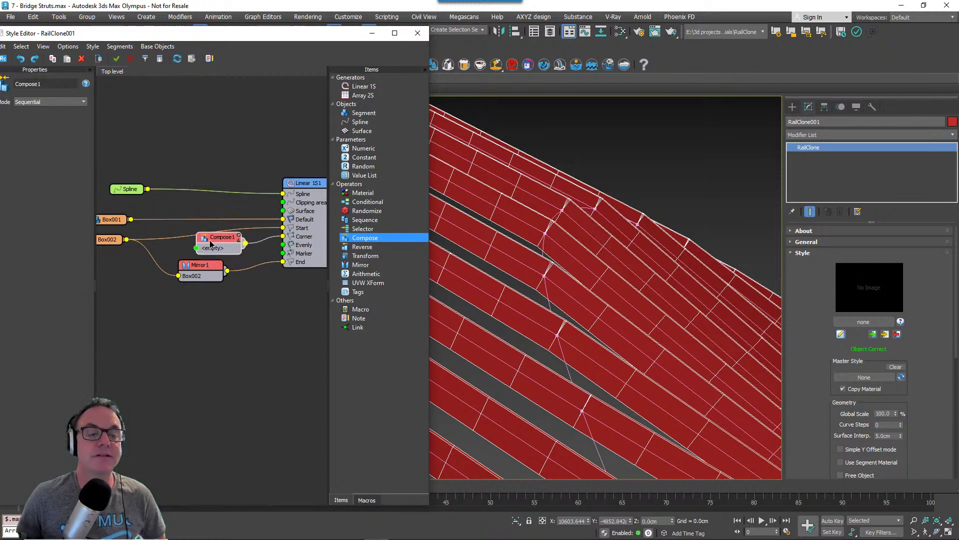
Make room around the Compose operator and wire Mirror1 and Box002 into its first two inputs.
middle_drag(181, 251, 207, 249)
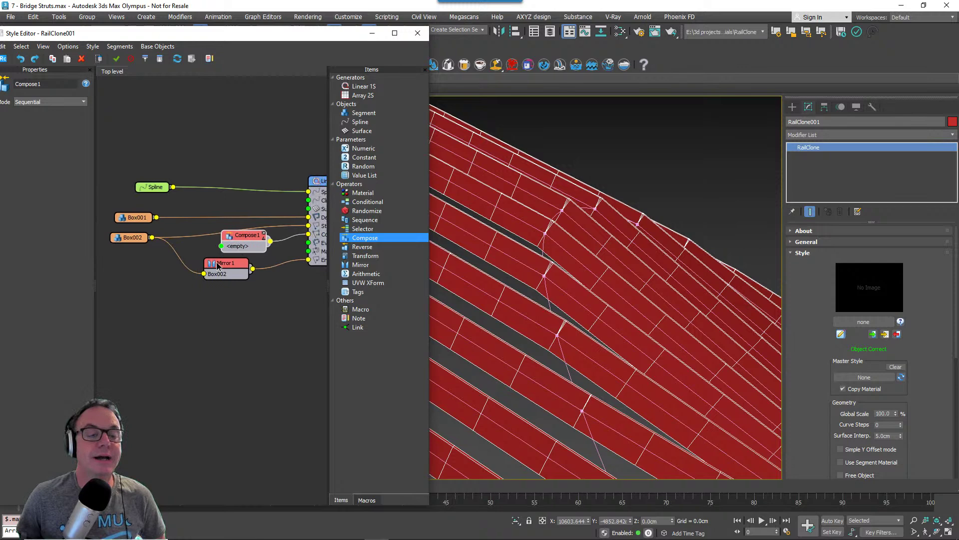
drag(218, 265, 191, 281)
drag(239, 242, 248, 247)
drag(205, 291, 230, 250)
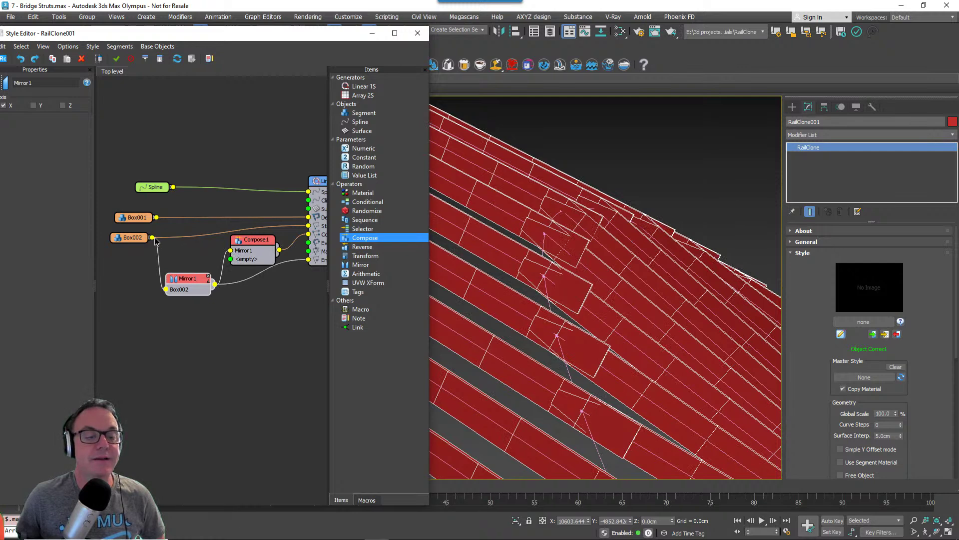
drag(152, 238, 231, 263)
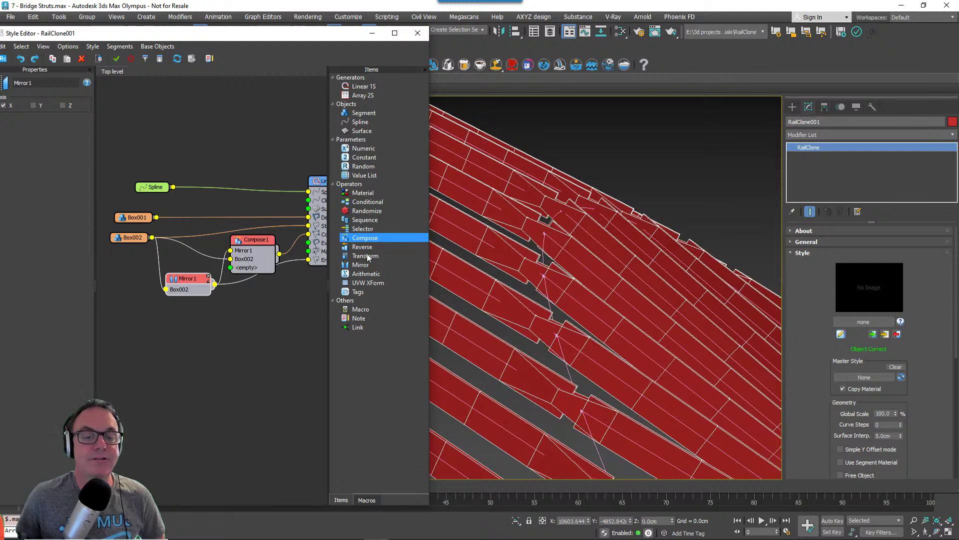
Add a Transform operator as Compose's third input and override its fixed X size, trying 20 cm and ending at 473 cm.
drag(367, 257, 230, 267)
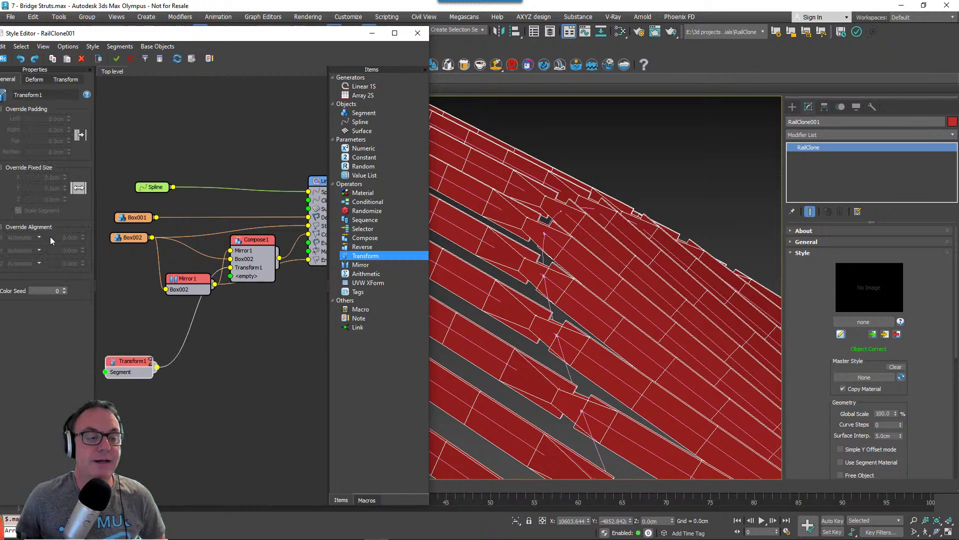
click(28, 168)
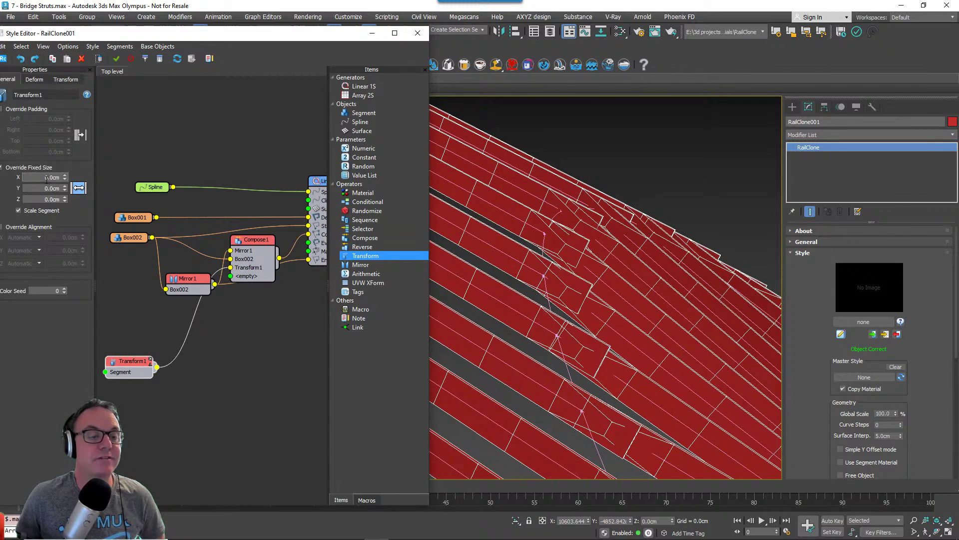
drag(45, 178, 87, 181)
text(20)
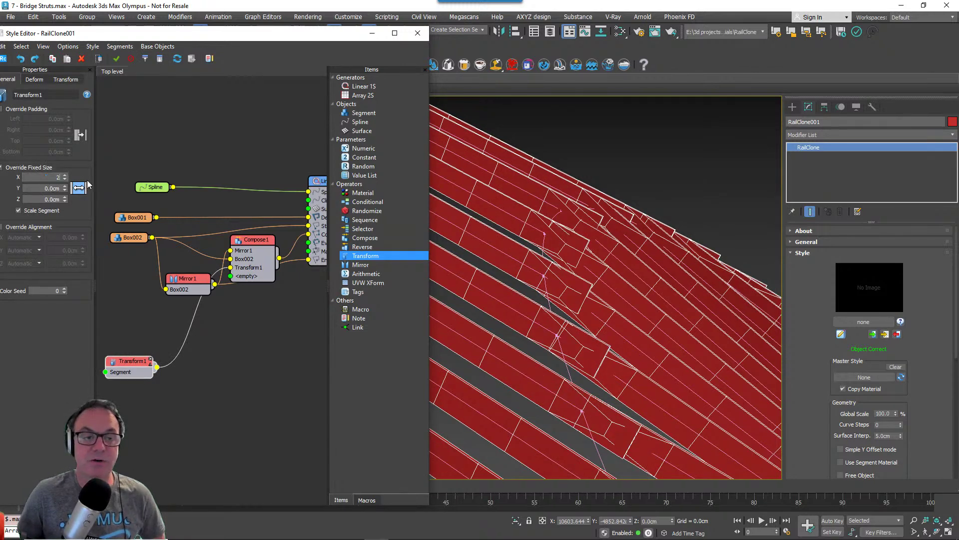
key(Return)
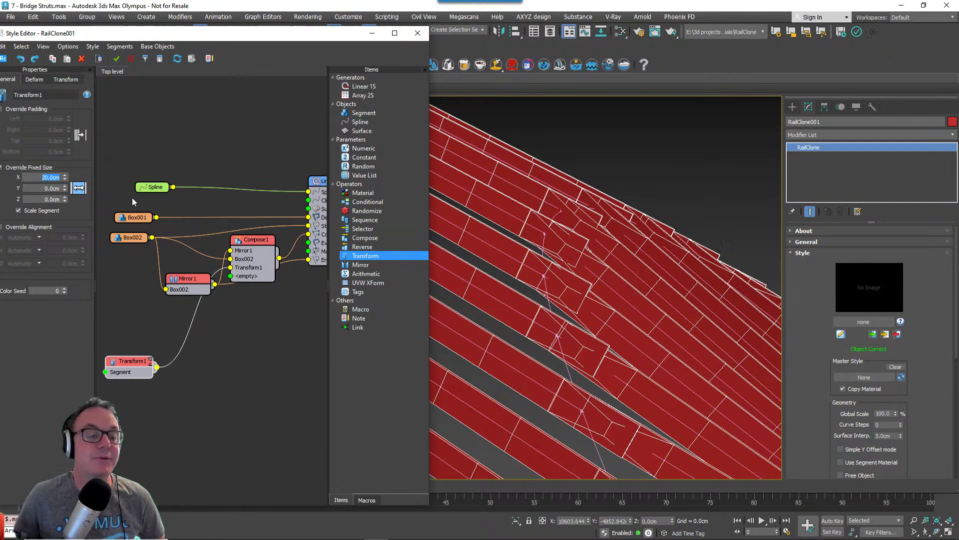
drag(159, 36, 178, 34)
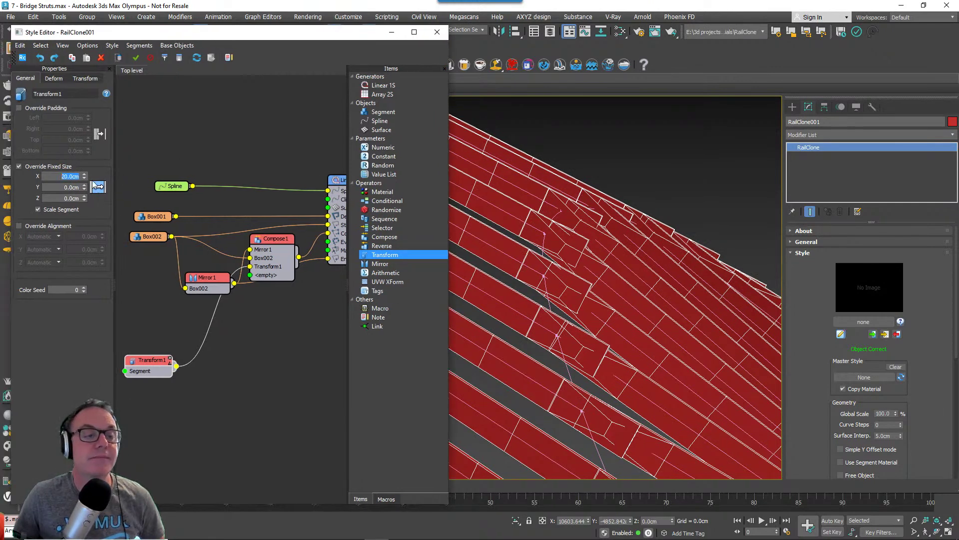
drag(85, 171, 74, 80)
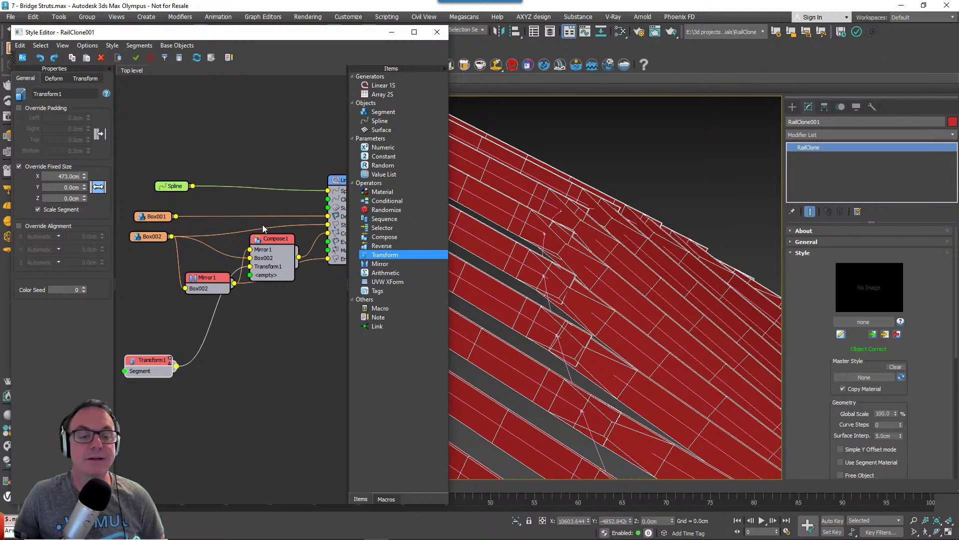
Enable Bevel Corner in the corner rules of the Linear 1S generator.
click(331, 180)
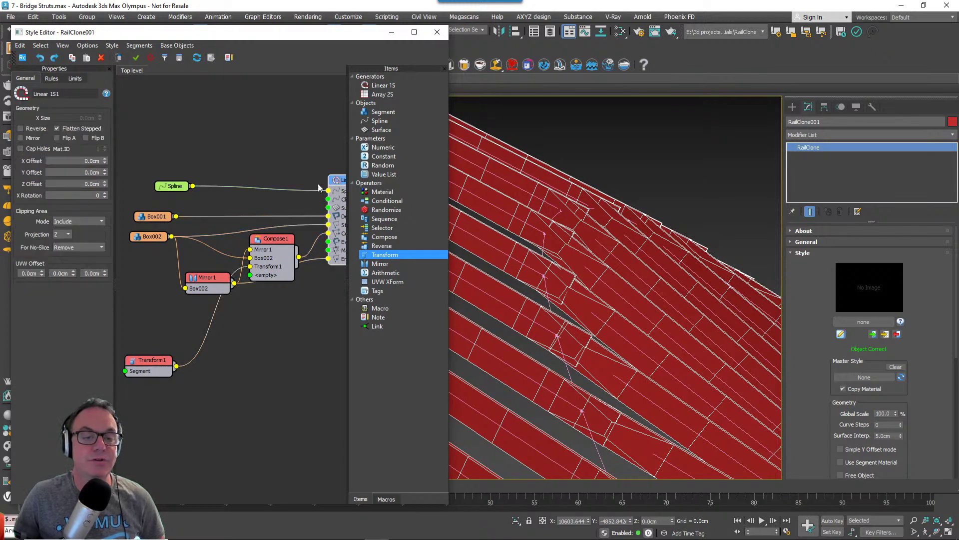
click(51, 79)
click(53, 217)
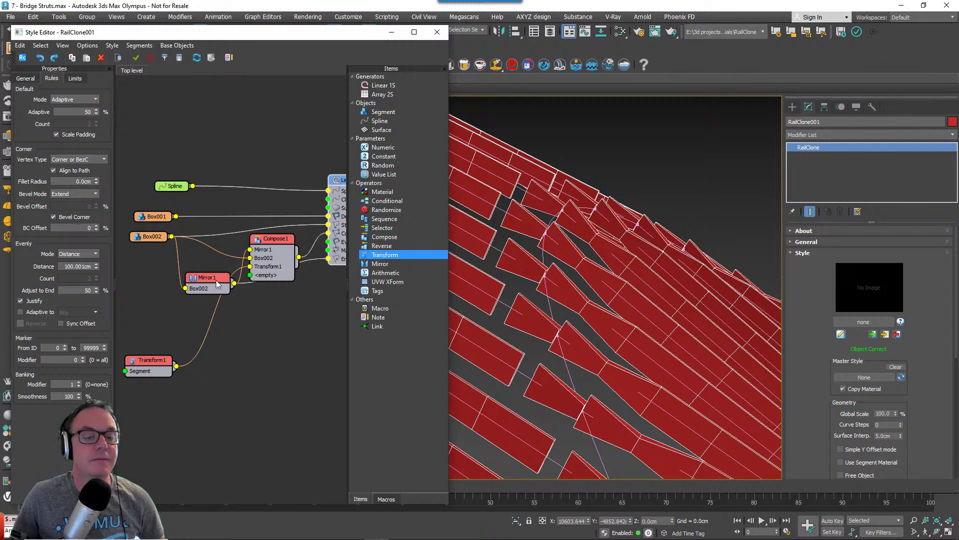
Arrange the Transform and Mirror nodes beside Compose, and reorder Compose's inputs so Transform1 sits between Mirror1 and Box002.
drag(218, 285, 215, 320)
drag(138, 367, 148, 281)
click(275, 270)
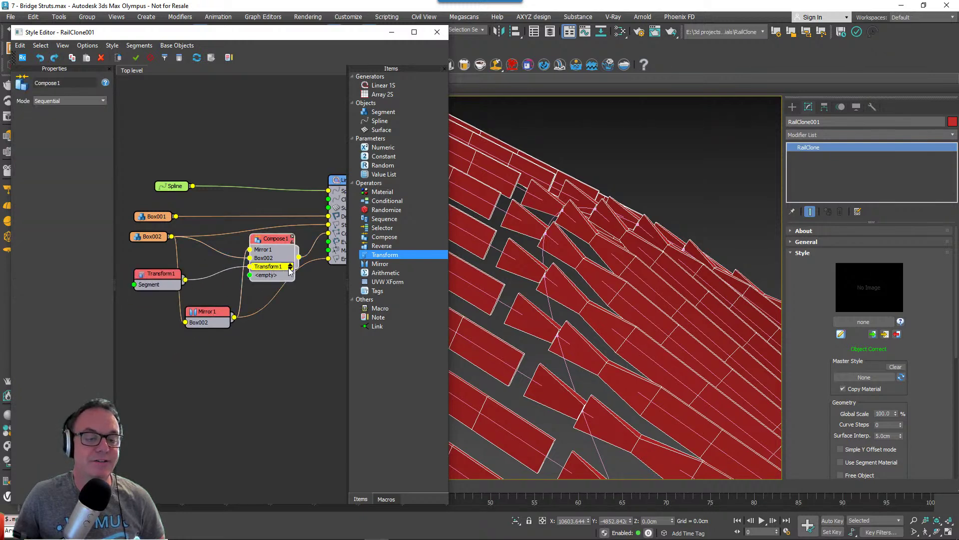
click(290, 265)
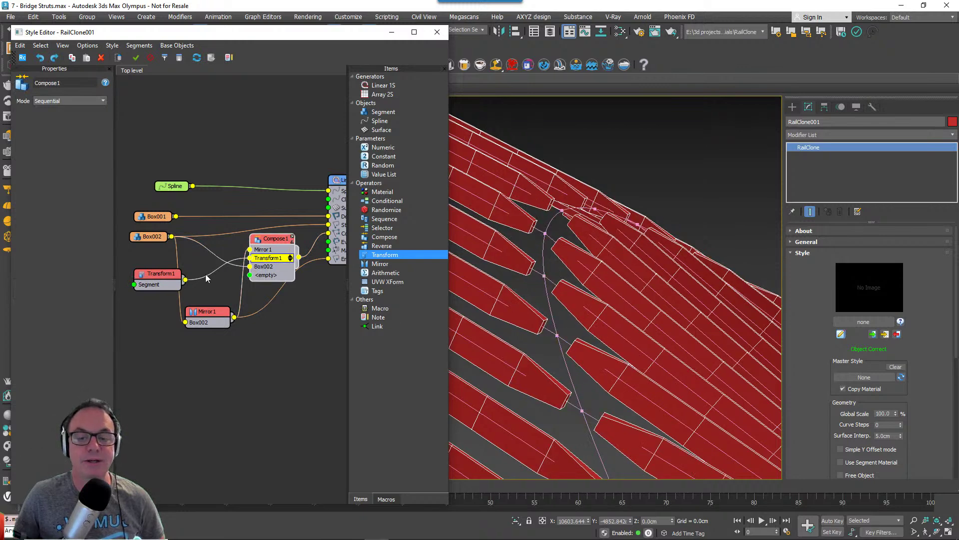
Reduce Transform1's fixed X size to 104.06 cm and inspect the gaps between the struts at the bends.
click(144, 275)
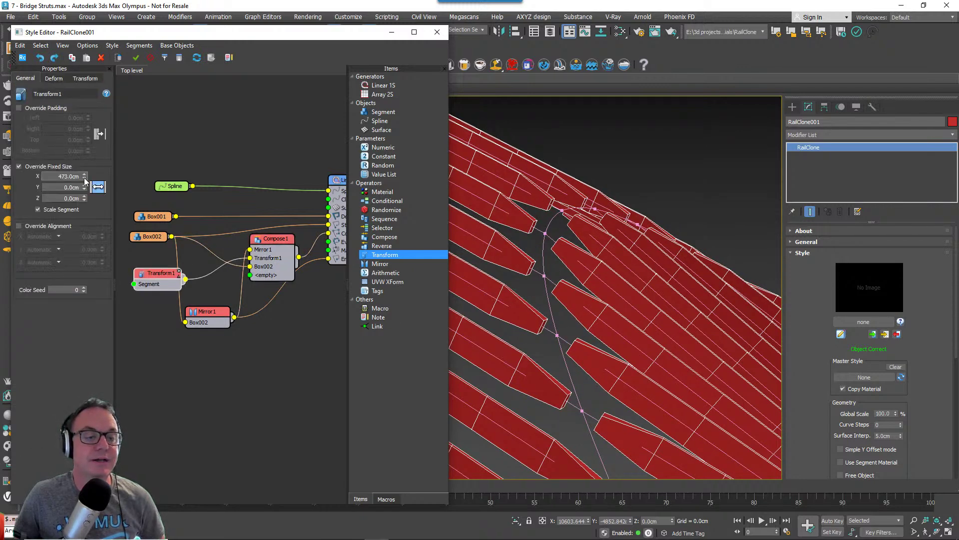
drag(84, 175, 75, 199)
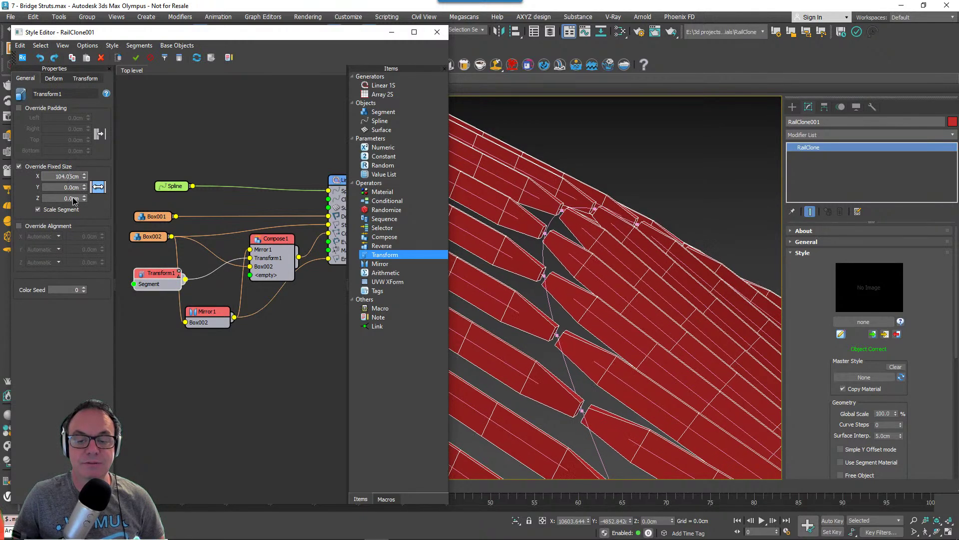
scroll(640, 322, down, 4)
alt+middle_drag(640, 322, 682, 372)
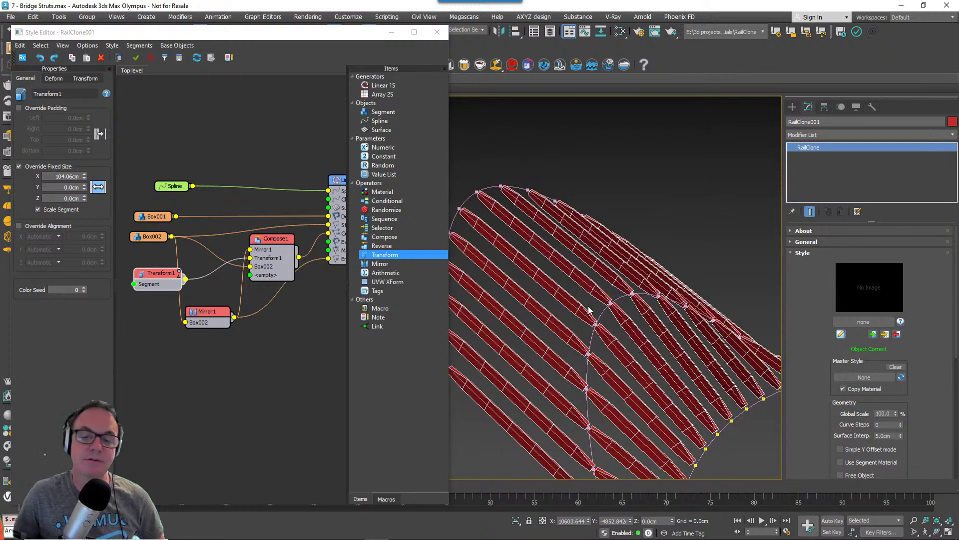
alt+middle_drag(681, 416, 659, 392)
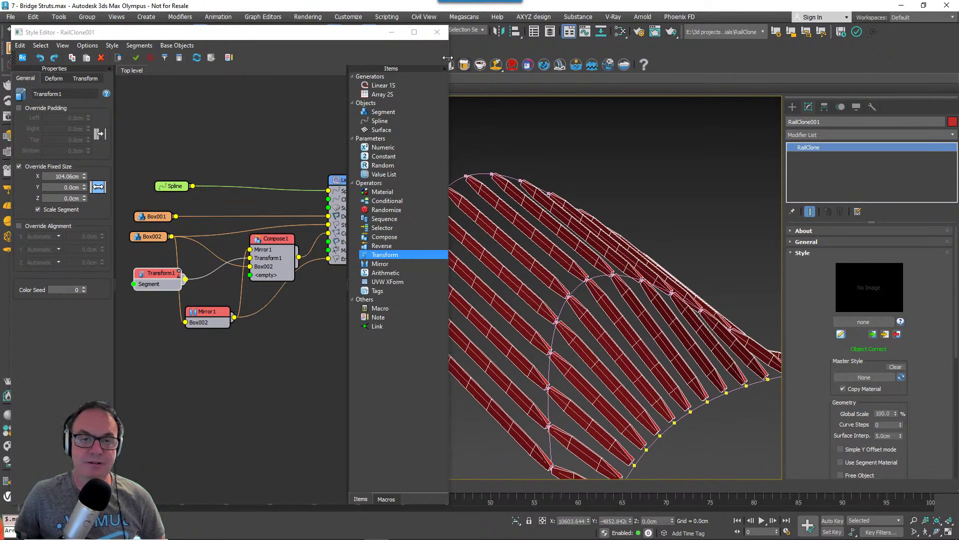
Reposition the Compose node in the graph and review its connection to the generator's Corner input.
drag(266, 246, 253, 246)
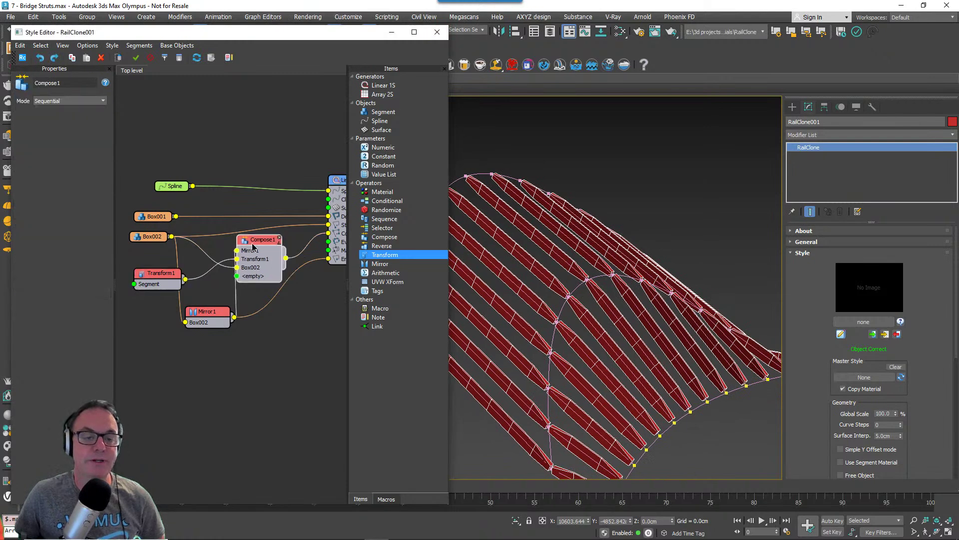
middle_drag(254, 246, 202, 252)
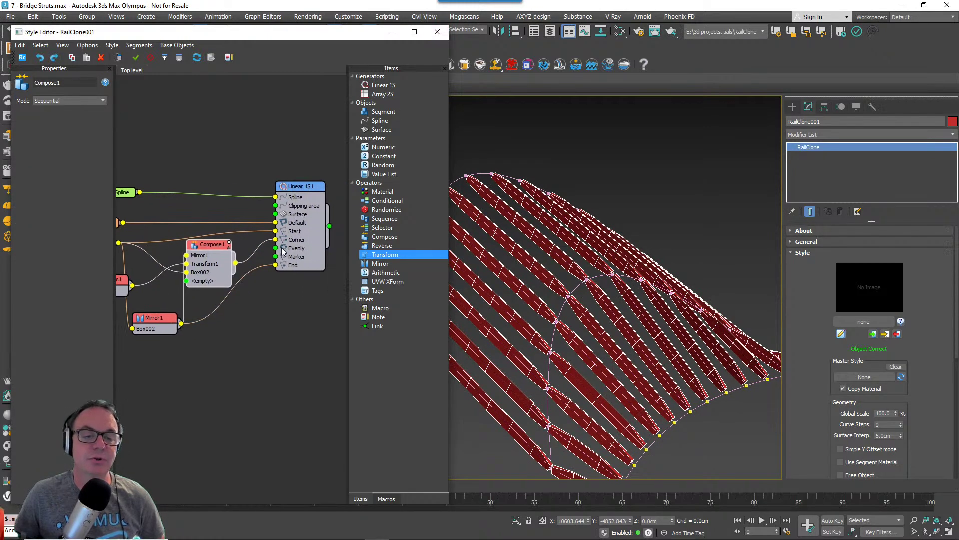
middle_drag(226, 283, 259, 284)
drag(241, 251, 241, 246)
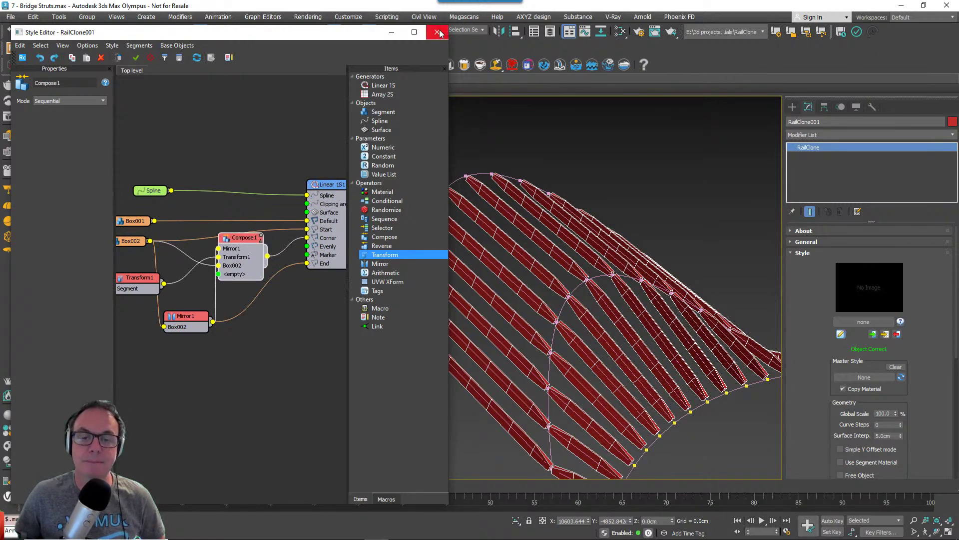
Select the struts' guide line and copy its outermost spline farther outward and down to add another strut span.
middle_drag(581, 269, 678, 283)
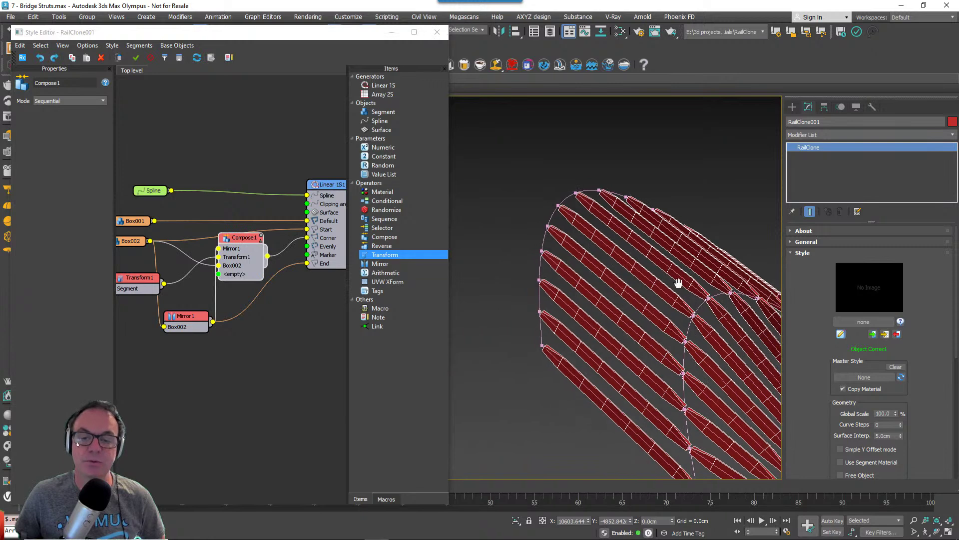
click(567, 199)
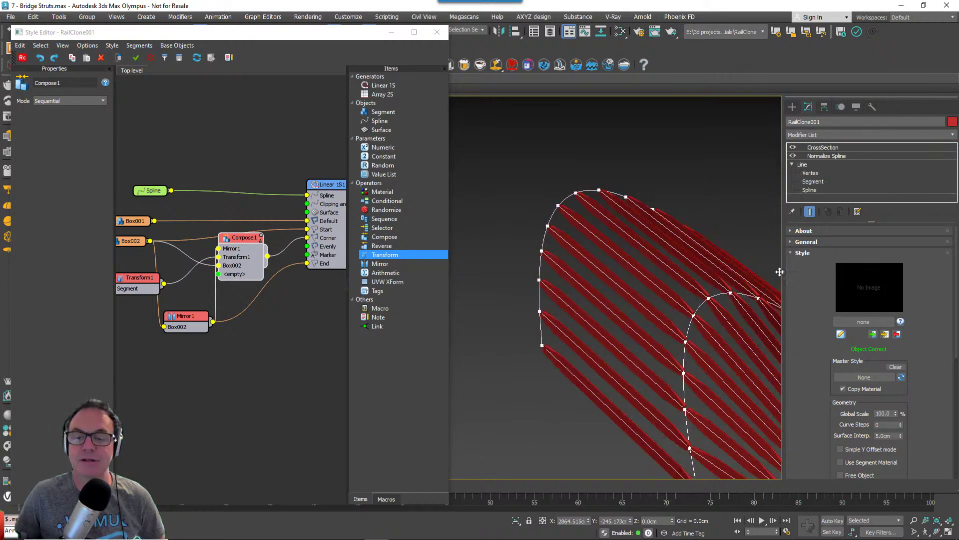
click(806, 190)
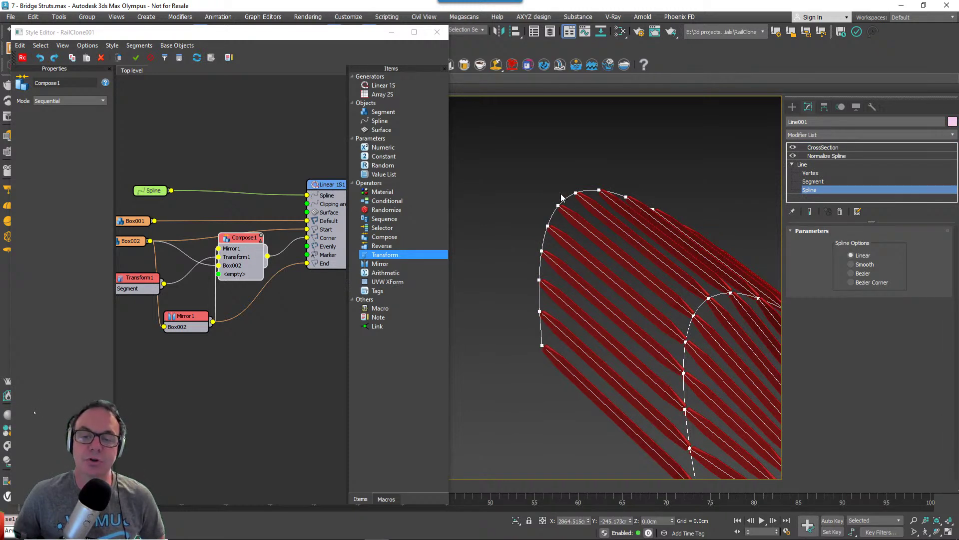
click(562, 214)
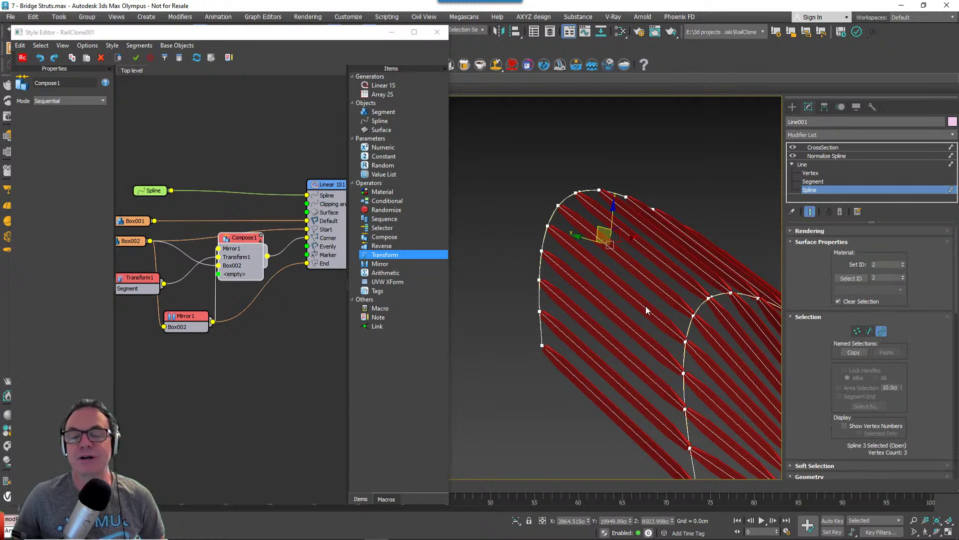
scroll(639, 316, down, 3)
alt+middle_drag(638, 322, 760, 236)
shift+drag(571, 243, 454, 284)
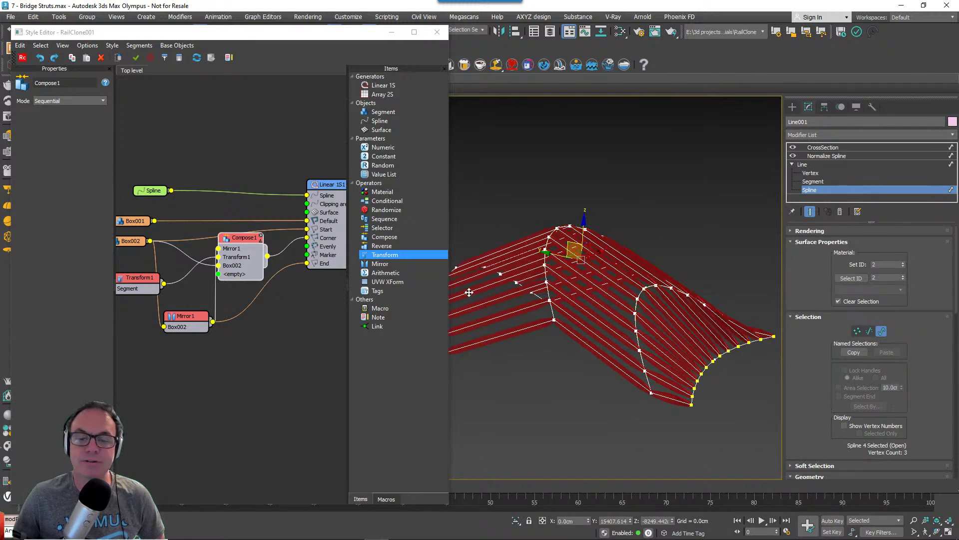
alt+middle_drag(598, 314, 572, 298)
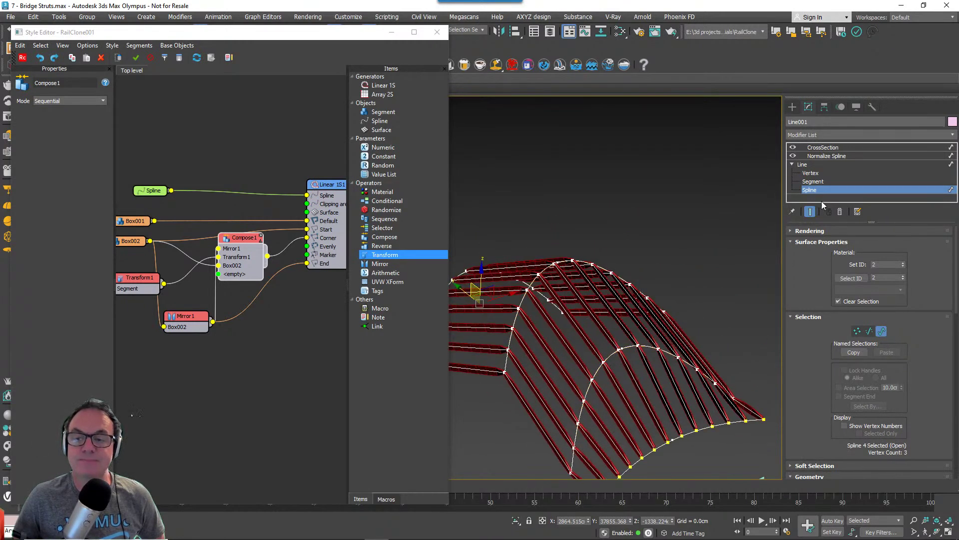
Leave spline sub-object editing, close the Style Editor and frame the whole strut structure in the viewport.
click(802, 164)
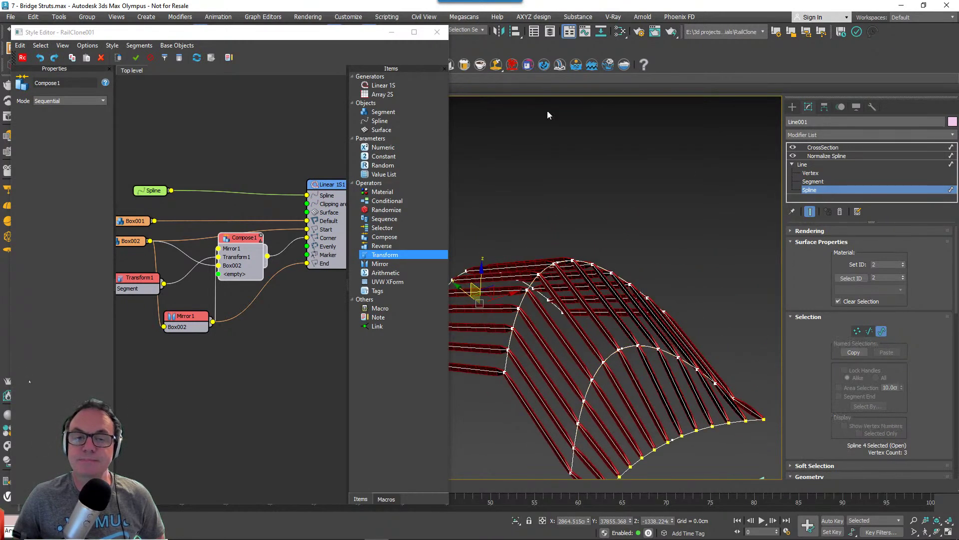
click(437, 32)
middle_drag(582, 376, 429, 314)
scroll(432, 309, up, 3)
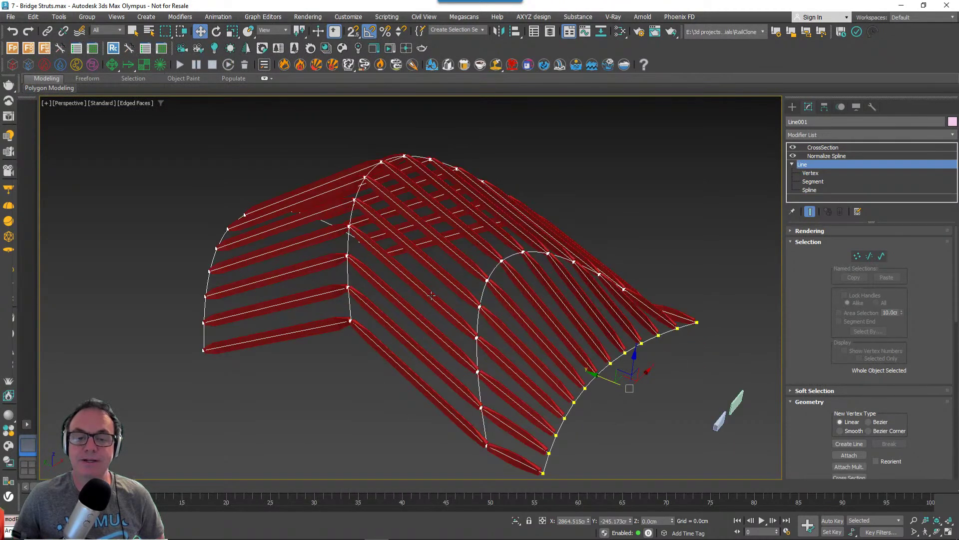
middle_drag(733, 423, 720, 426)
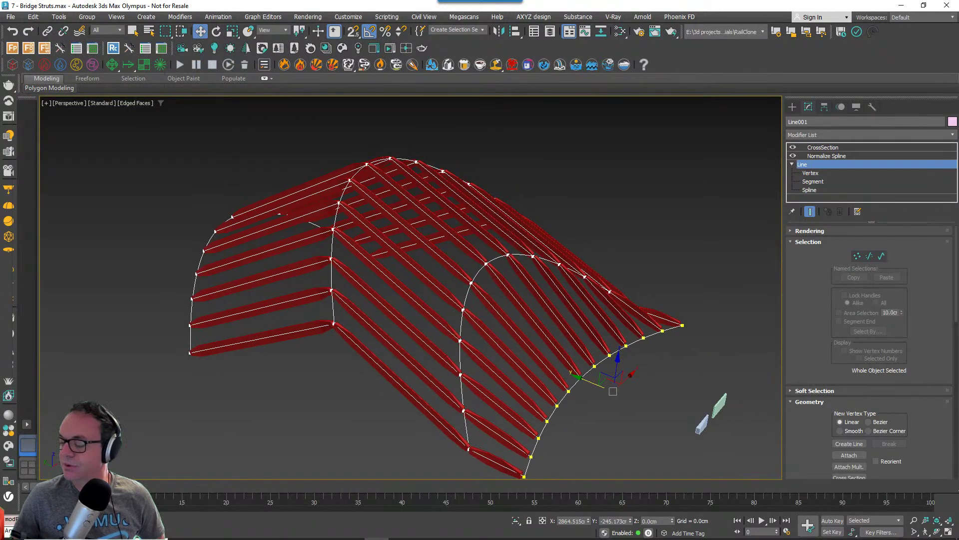